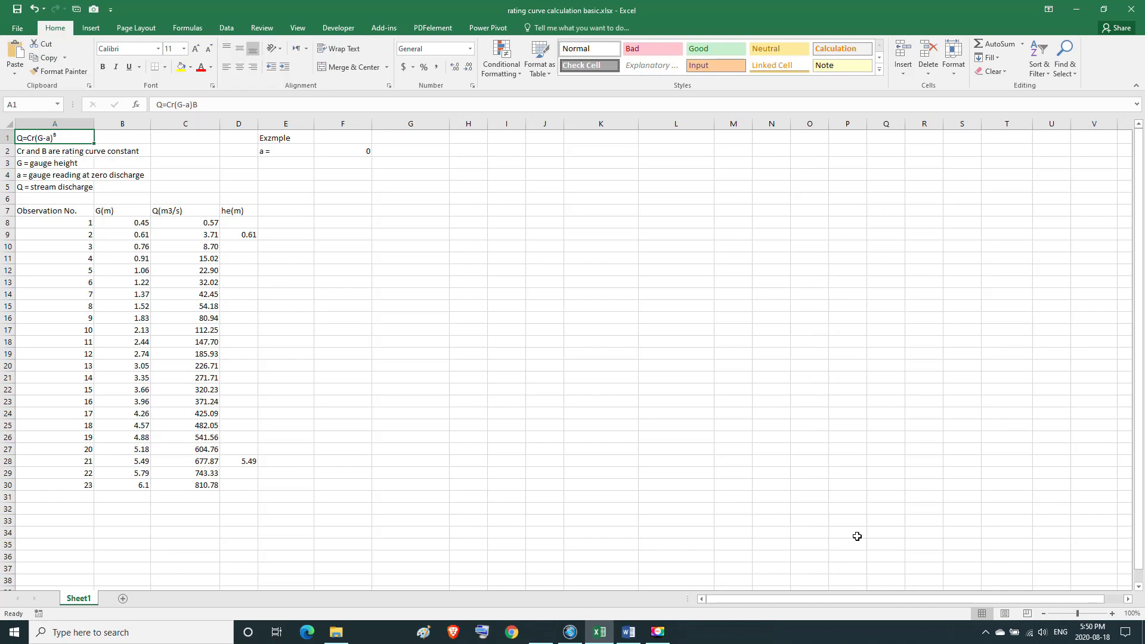
# Check the he(m) end values 0.61 in D9 and 5.49 in D28.
pyautogui.click(244, 234)
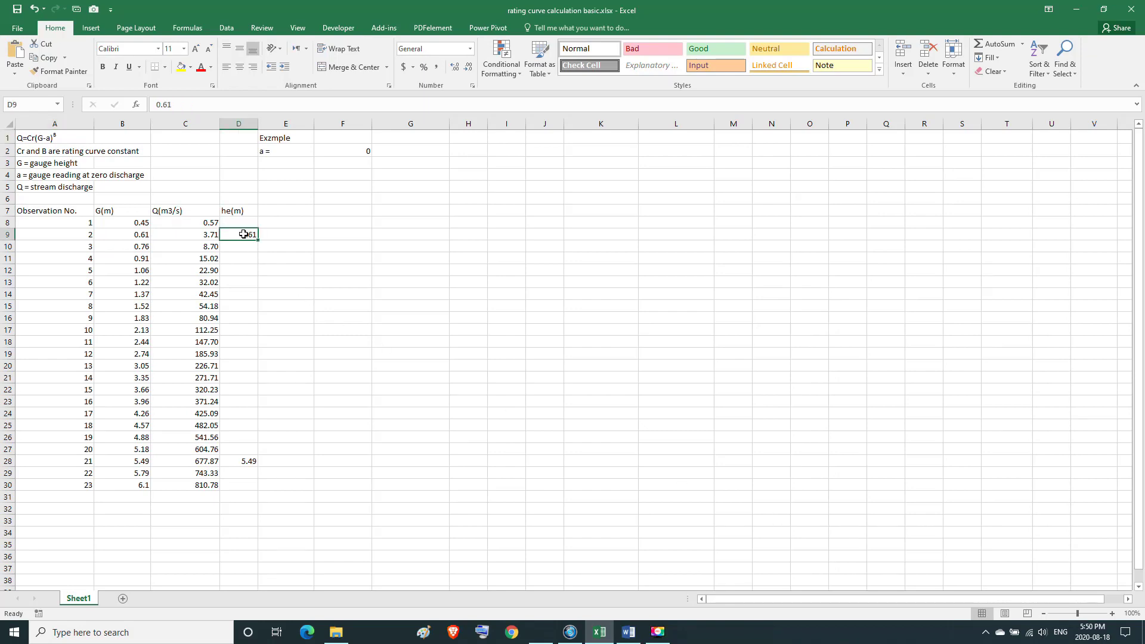
pyautogui.click(247, 463)
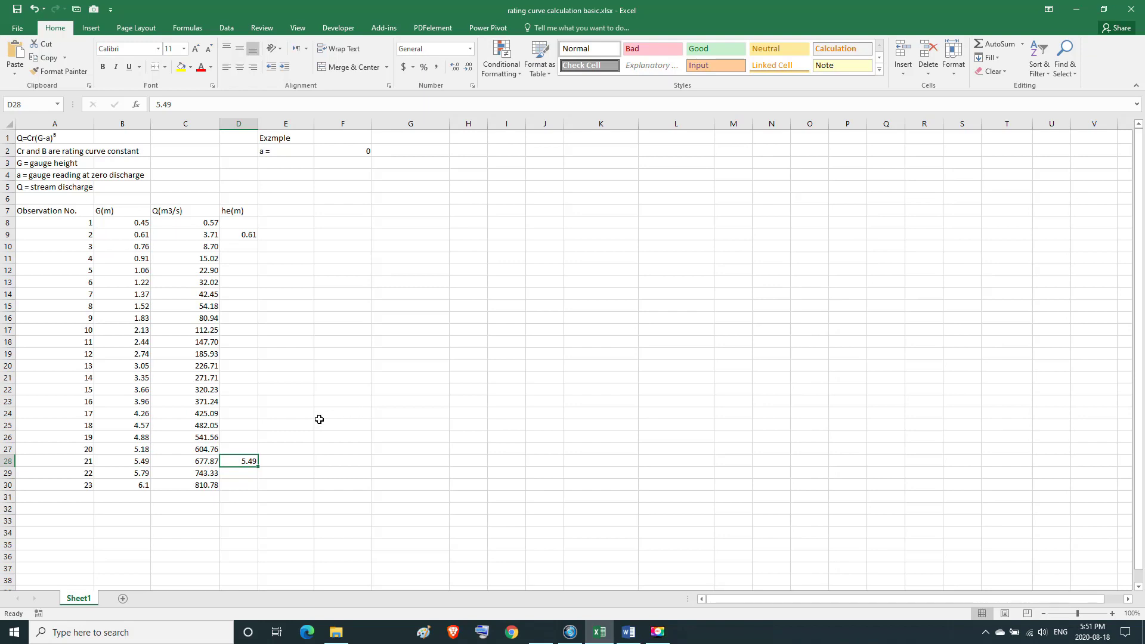
pyautogui.click(251, 236)
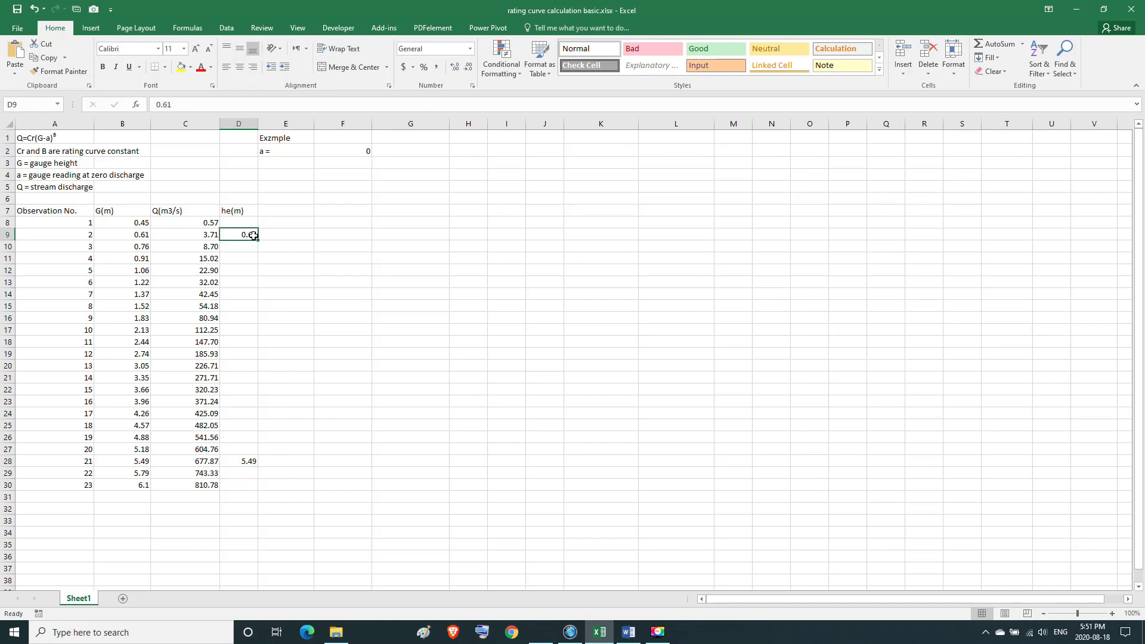
pyautogui.click(250, 461)
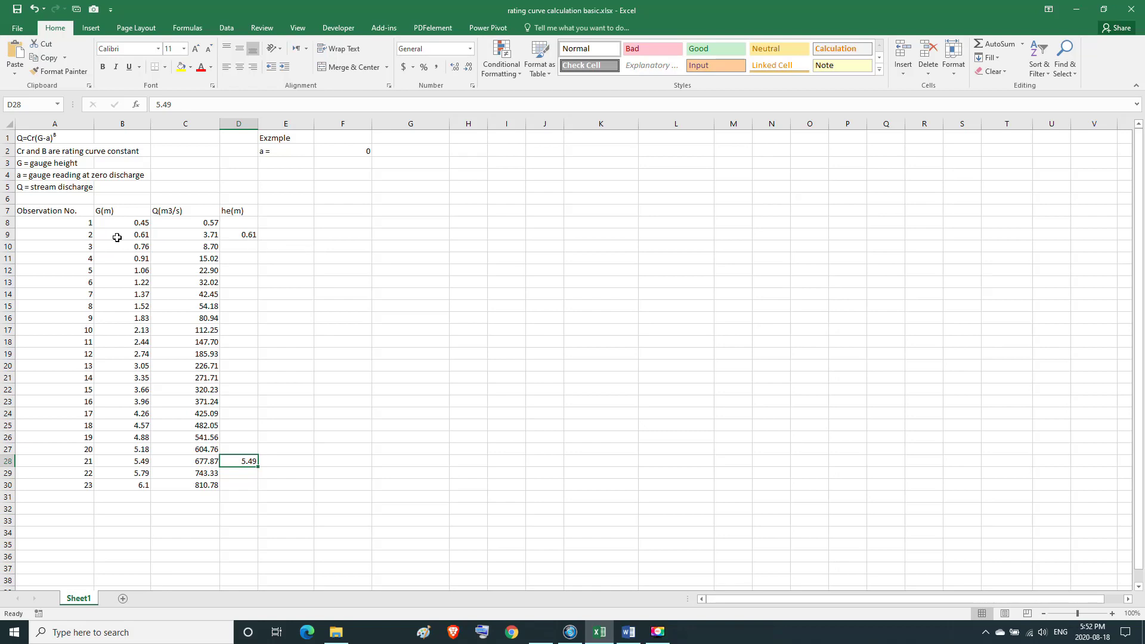
# Highlight the observation numbers, G(m) and Q(m3/s) columns, ending at observation 23.
pyautogui.click(78, 210)
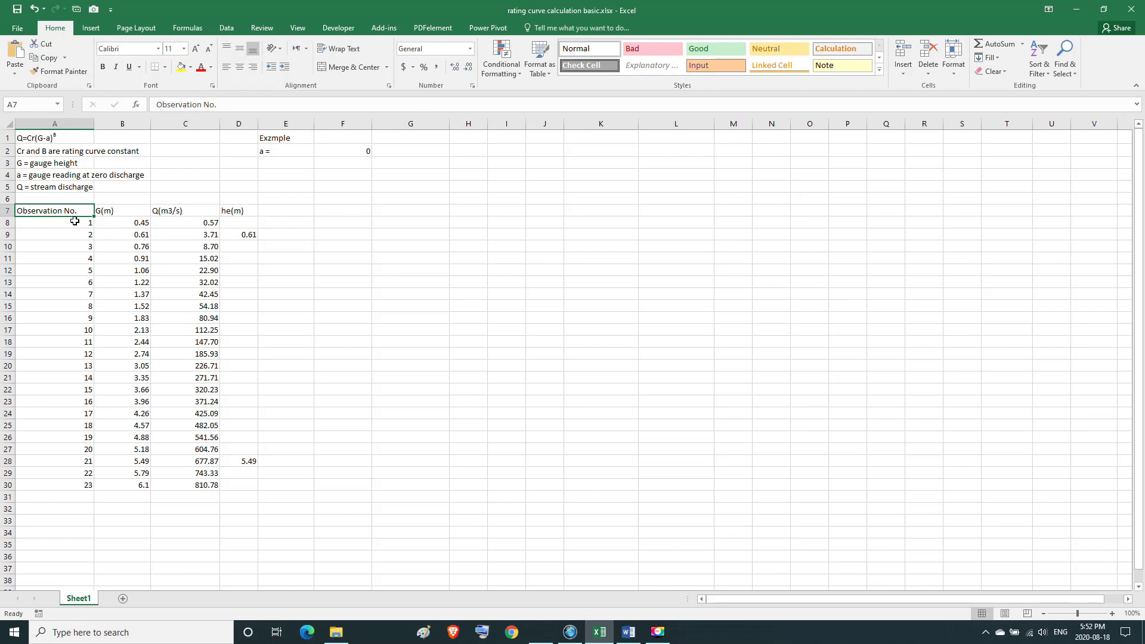
pyautogui.moveTo(75, 221); pyautogui.dragTo(51, 481)
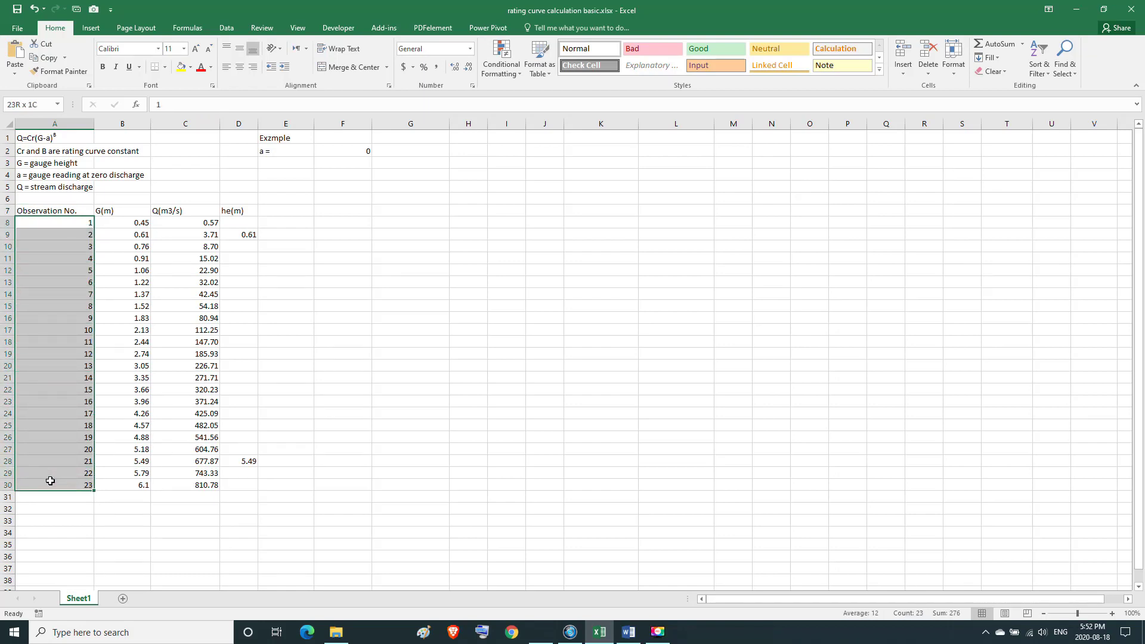
pyautogui.click(59, 211)
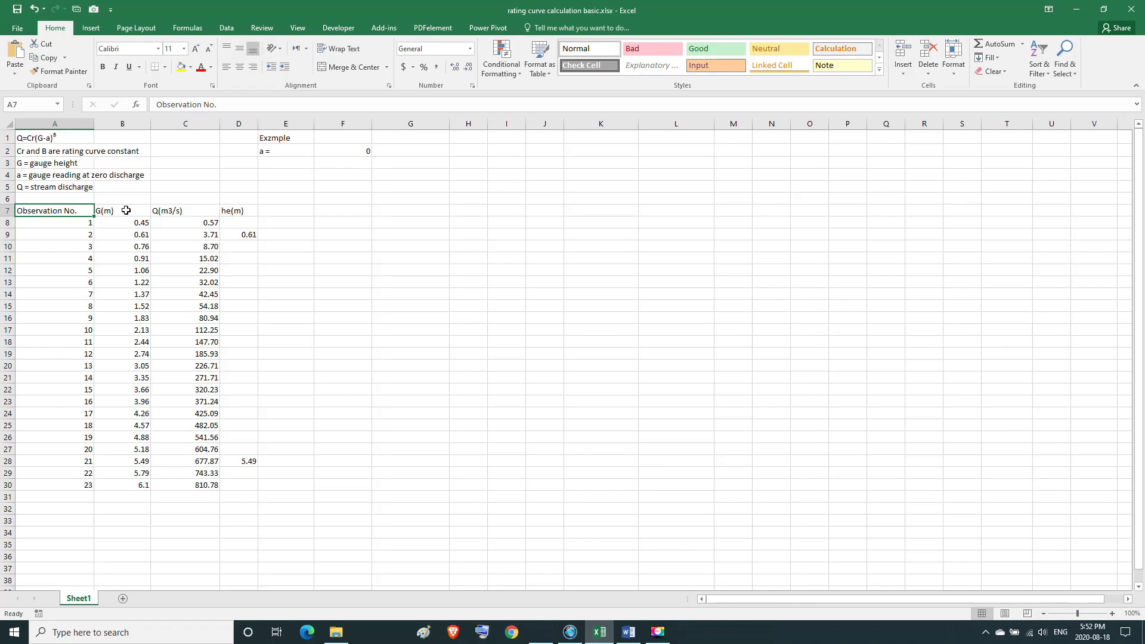
pyautogui.click(125, 210)
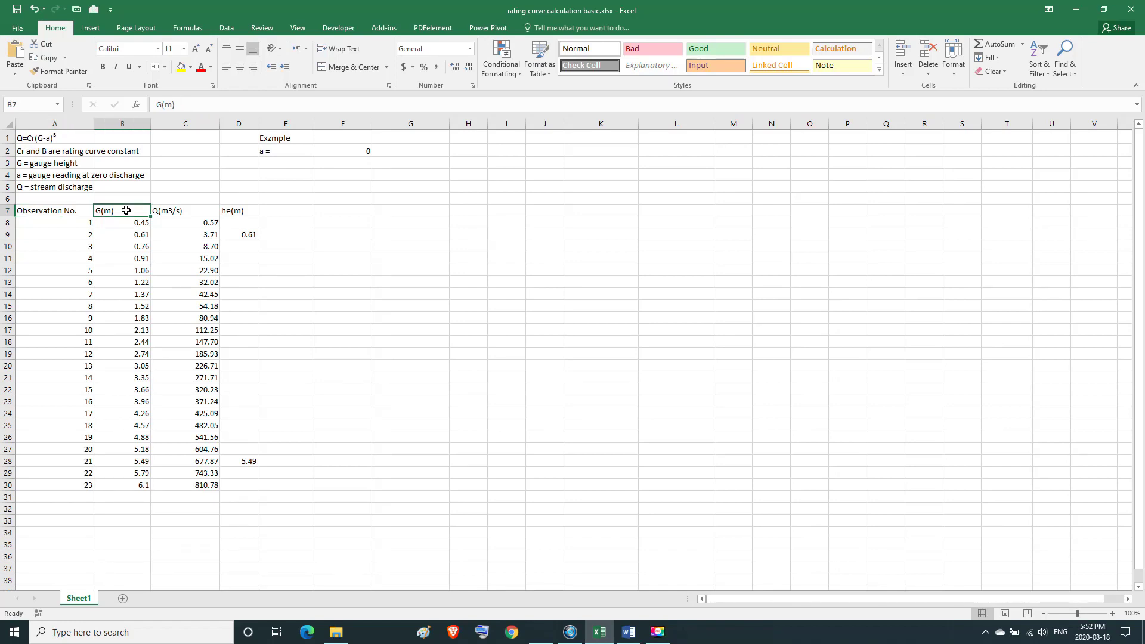
pyautogui.moveTo(126, 211); pyautogui.dragTo(114, 484)
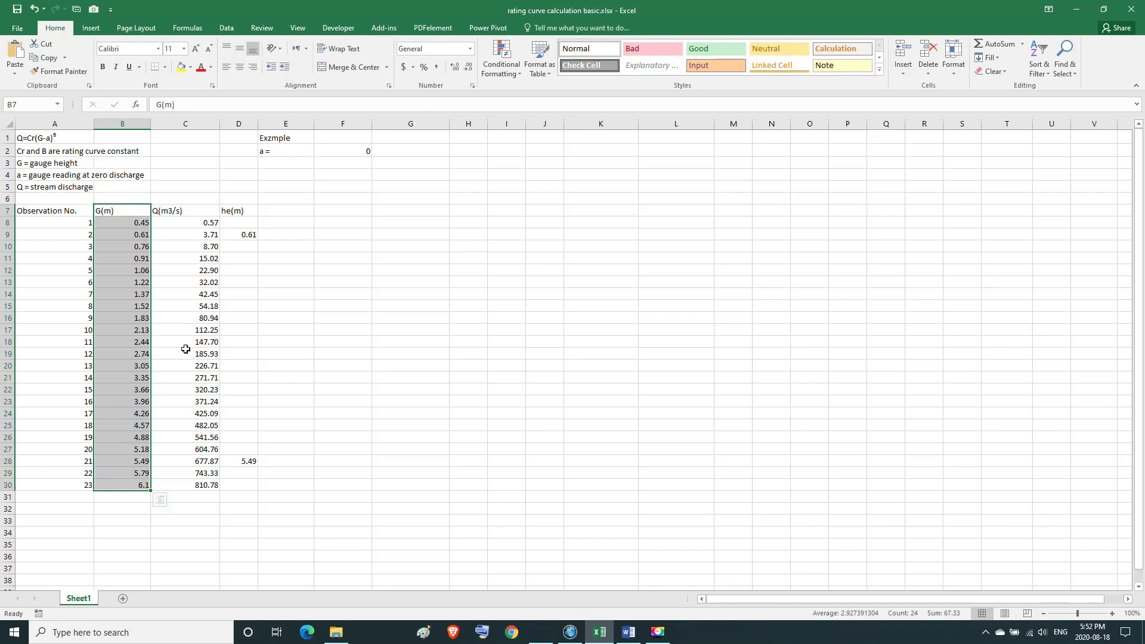
pyautogui.click(198, 212)
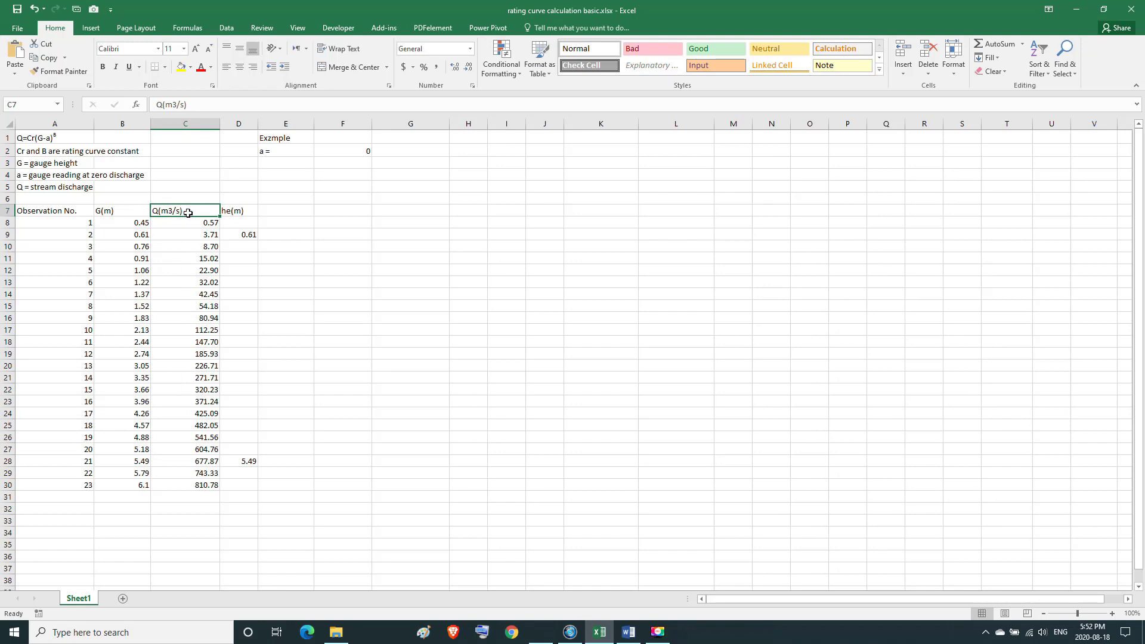
pyautogui.click(138, 212)
pyautogui.moveTo(178, 212); pyautogui.dragTo(180, 485)
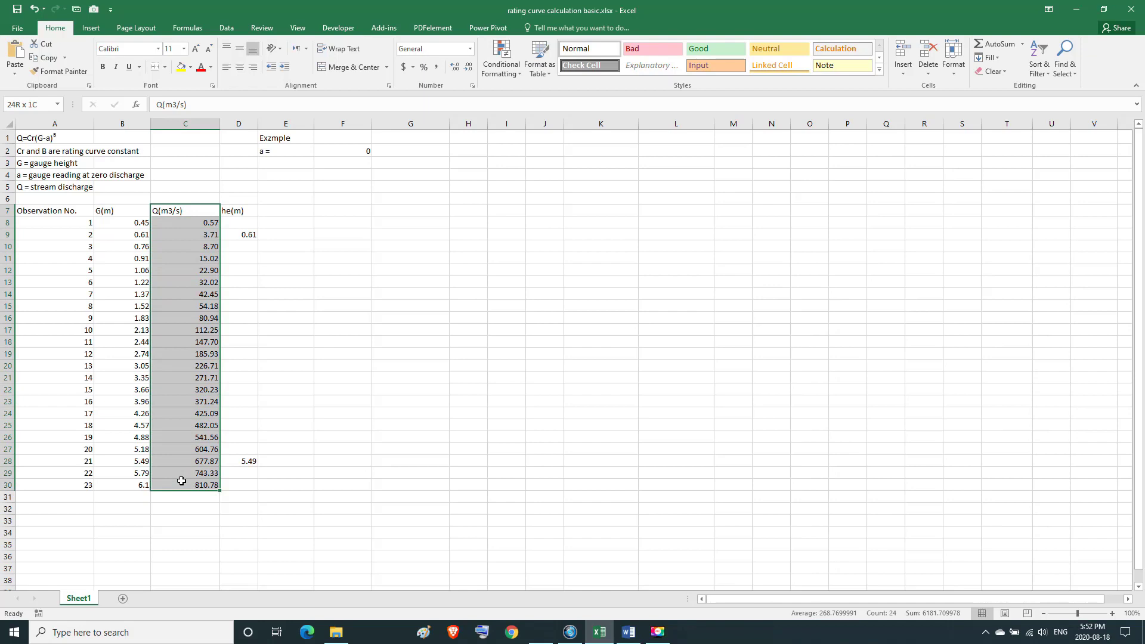
pyautogui.click(196, 214)
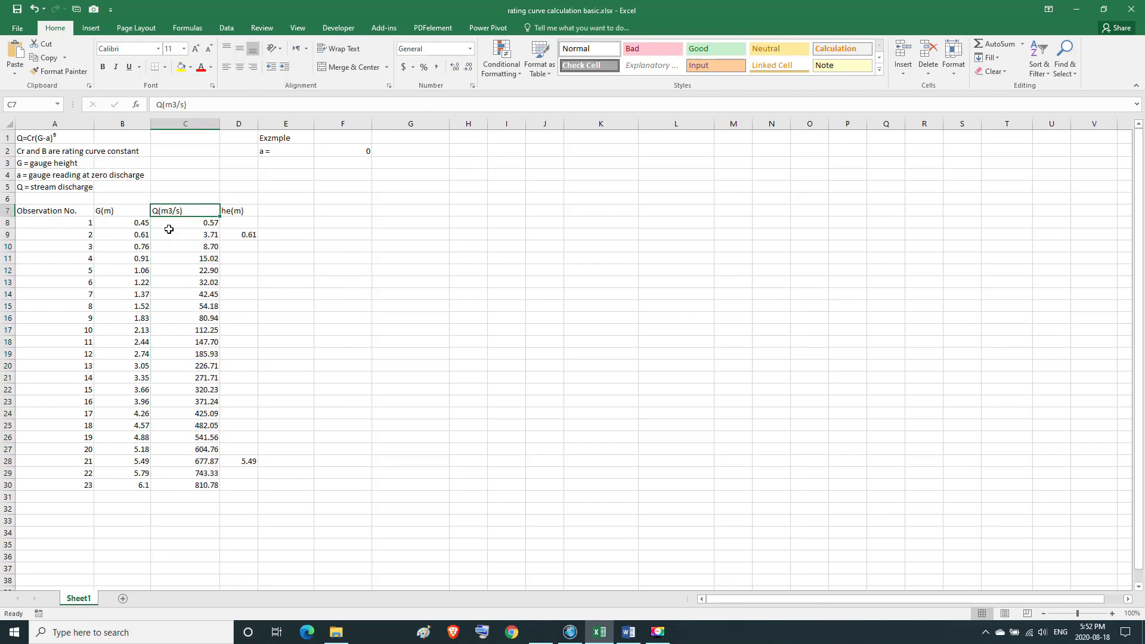
pyautogui.click(61, 487)
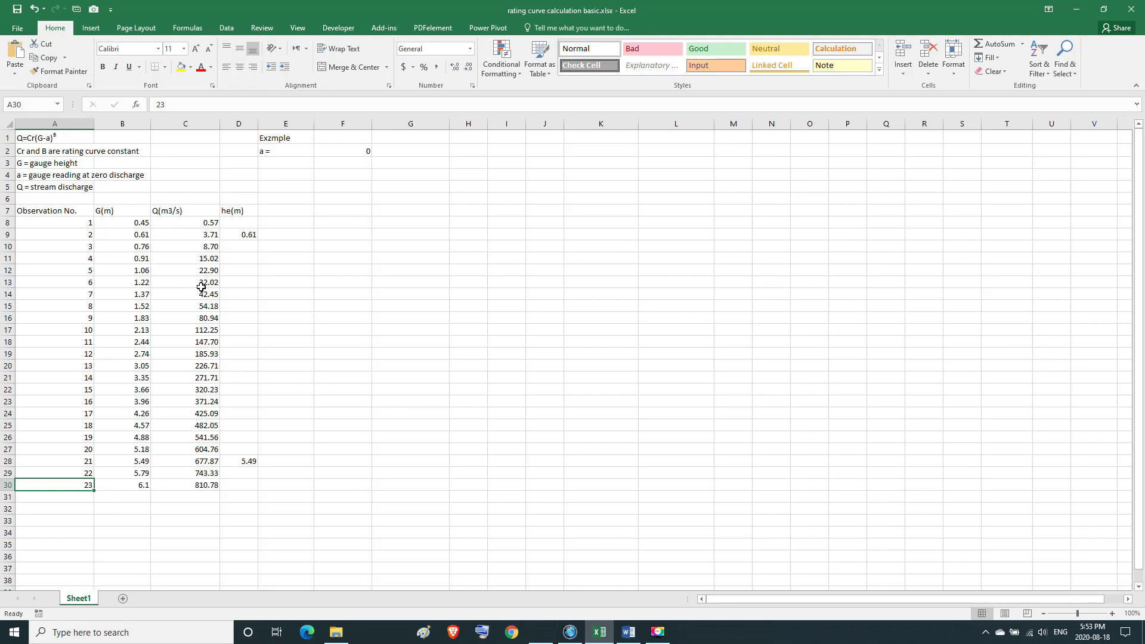
# Highlight the gauge height column again alongside the he(m) heading.
pyautogui.click(131, 222)
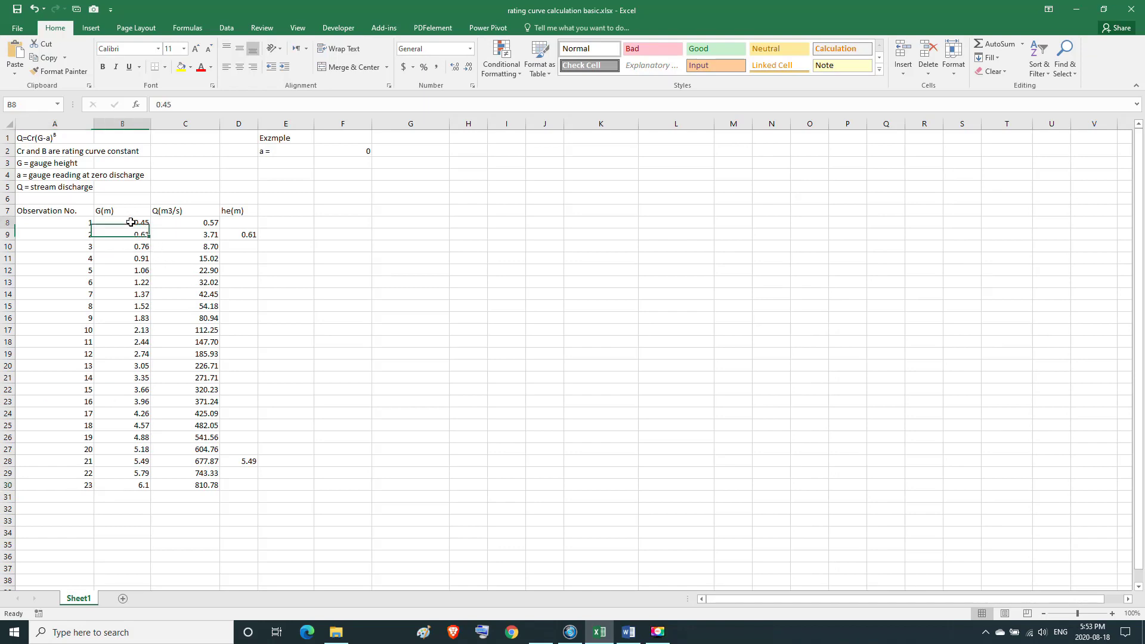
pyautogui.moveTo(131, 211); pyautogui.dragTo(98, 485)
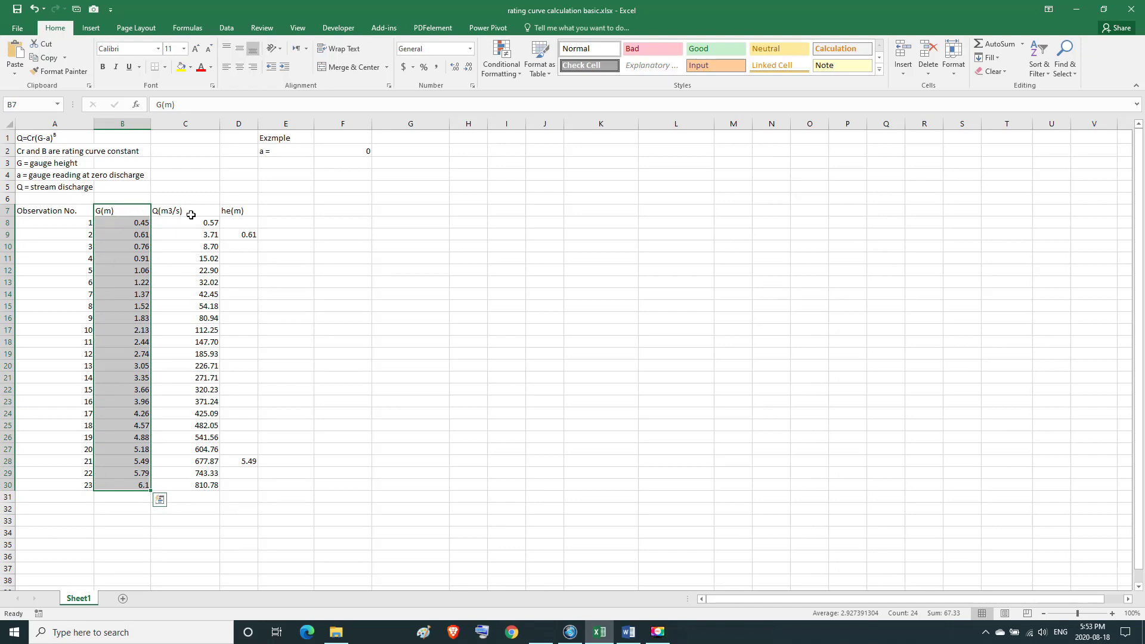
pyautogui.click(234, 211)
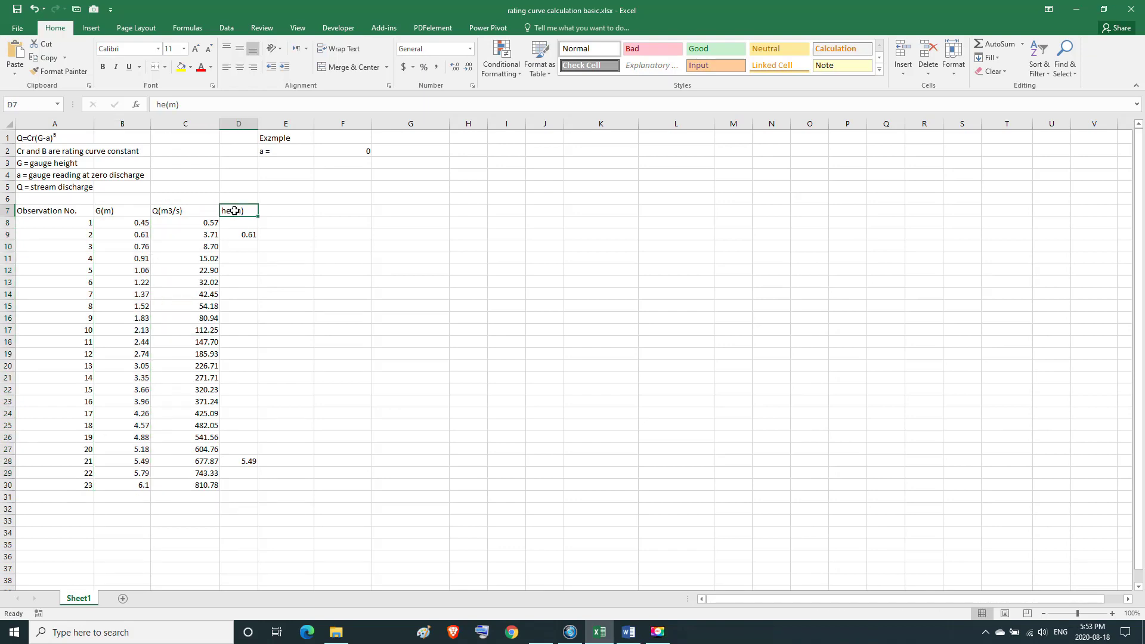
pyautogui.moveTo(133, 211); pyautogui.dragTo(102, 483)
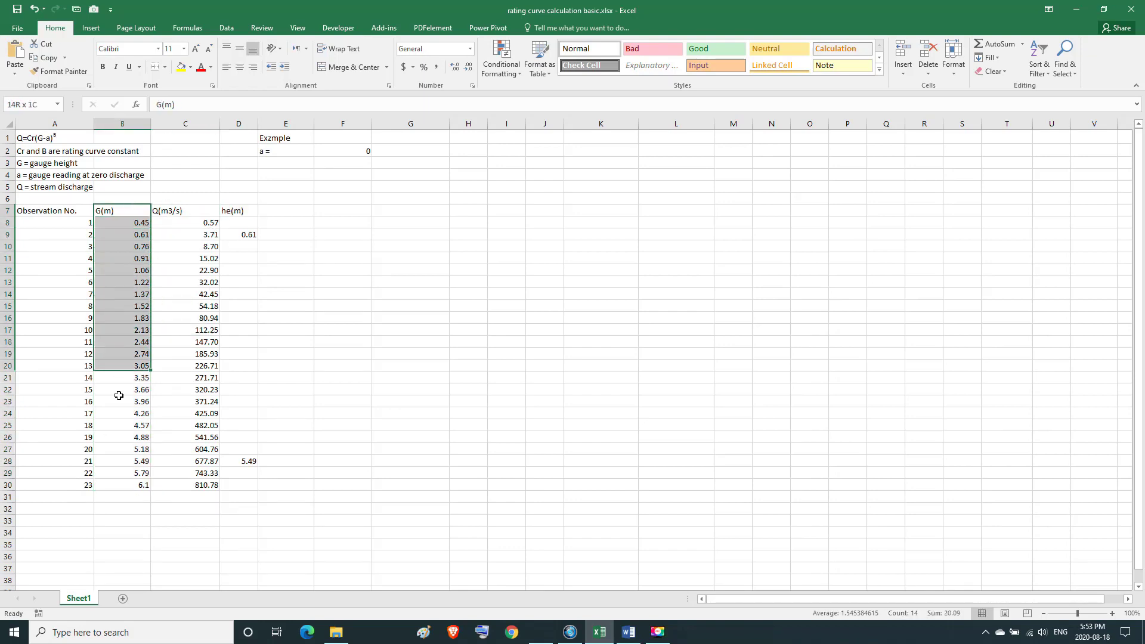
pyautogui.click(246, 213)
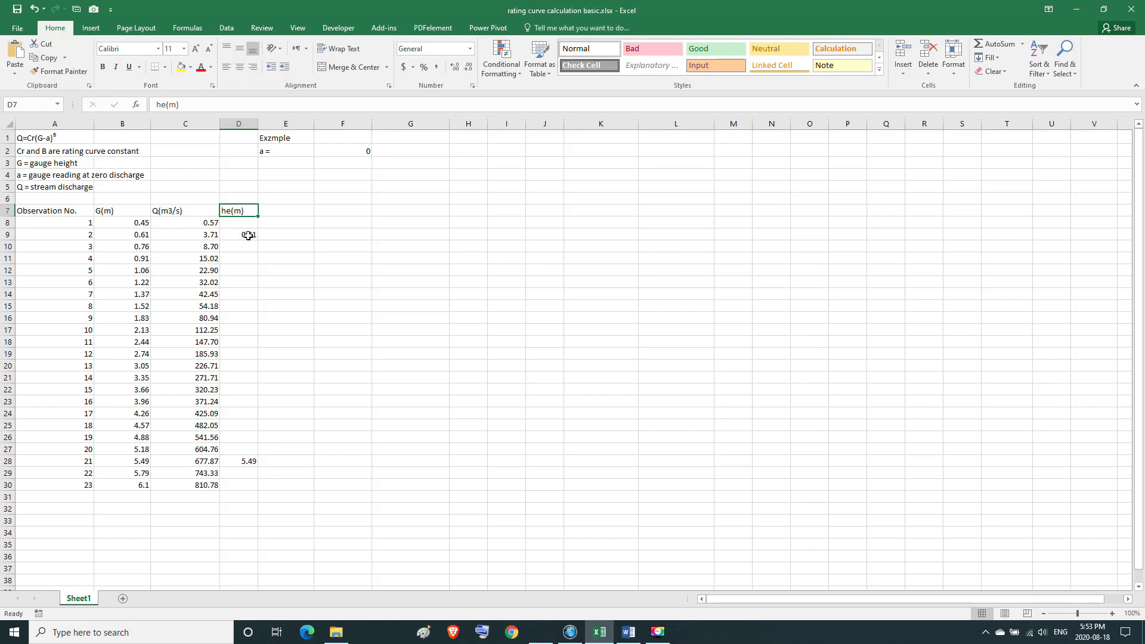
# Compare he(m) 0.61 and 5.49 with their gauge heights and discharges 3.71 and 677.87.
pyautogui.click(249, 236)
pyautogui.click(146, 237)
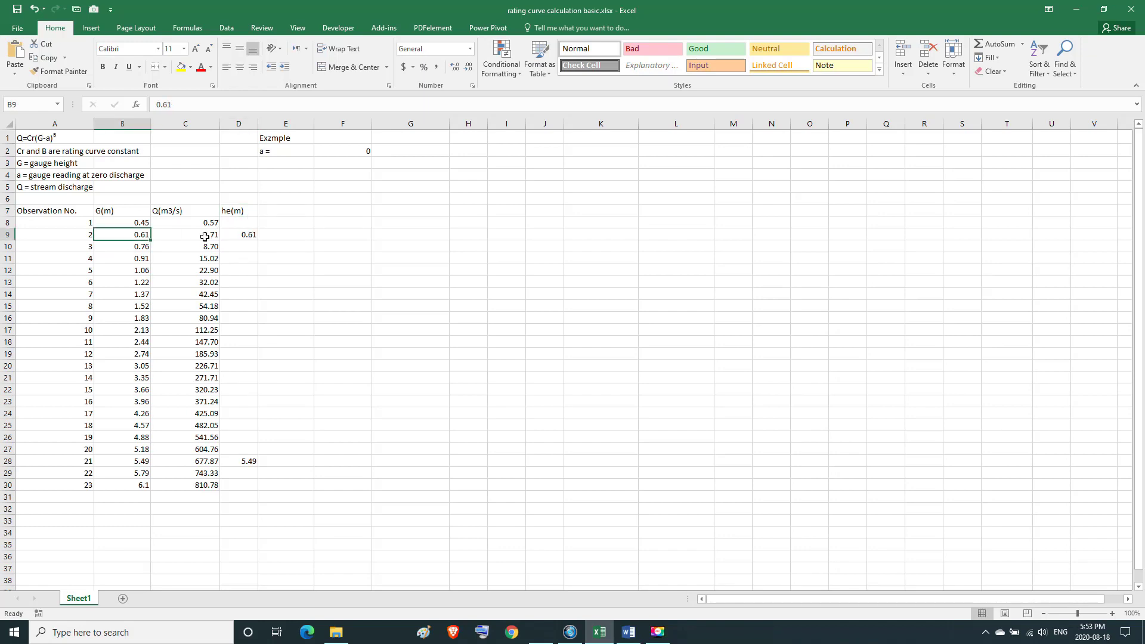
pyautogui.click(243, 235)
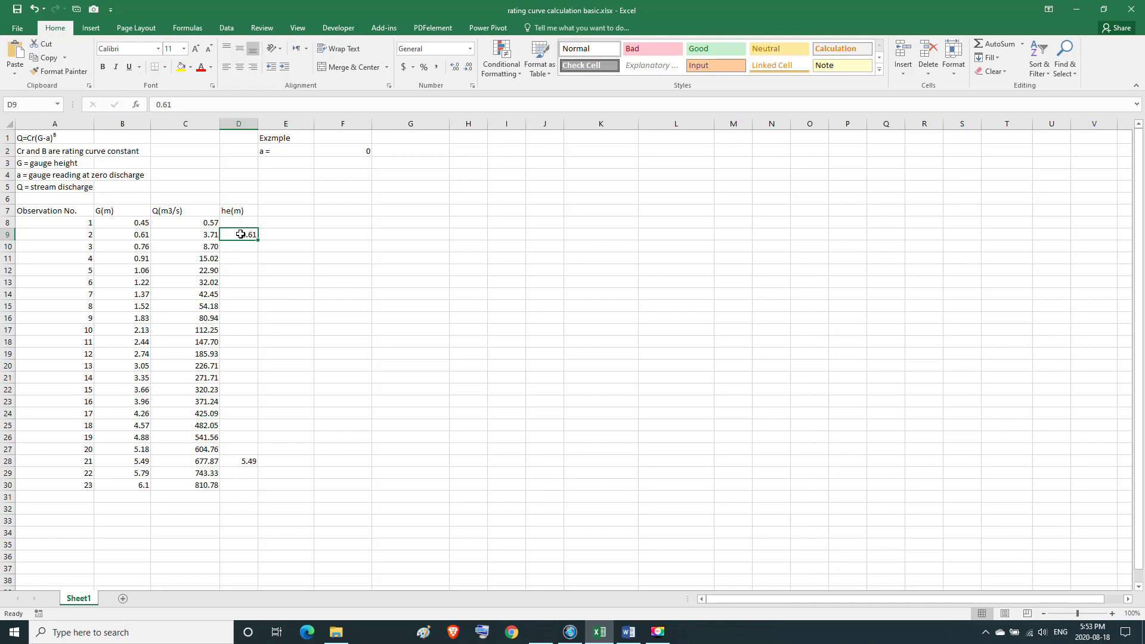
pyautogui.click(209, 235)
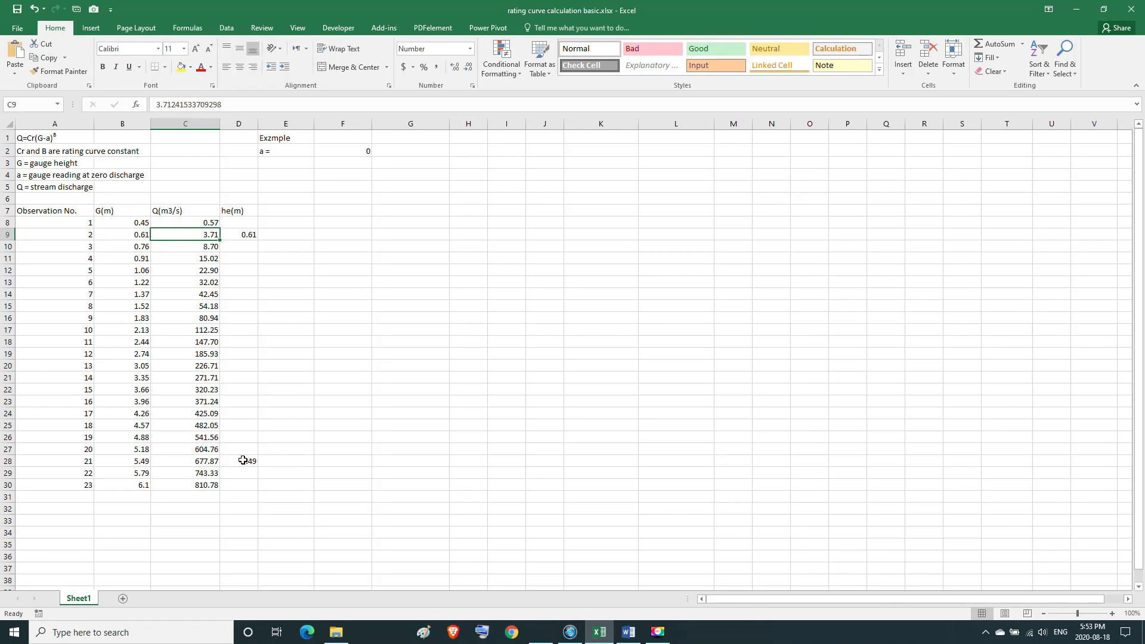
pyautogui.click(243, 460)
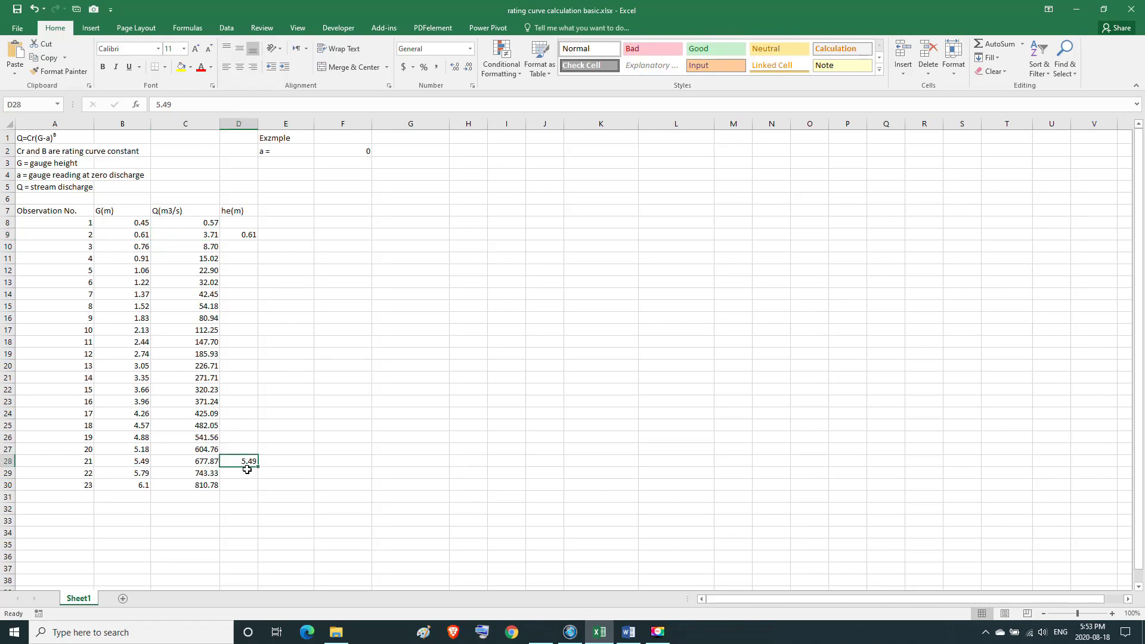
pyautogui.click(203, 462)
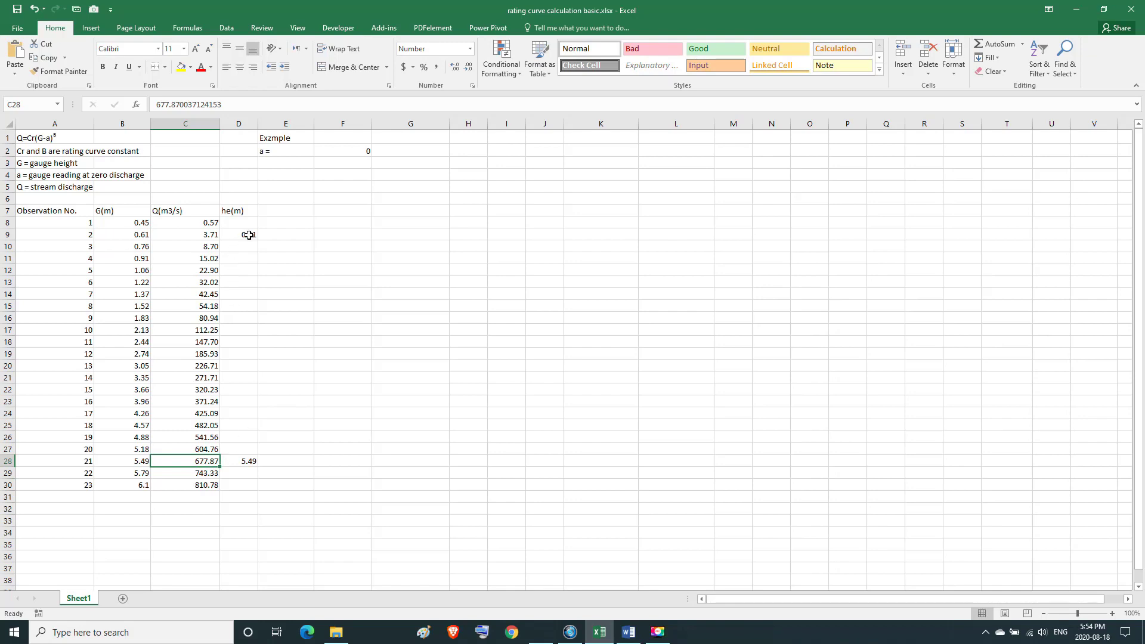
pyautogui.click(249, 235)
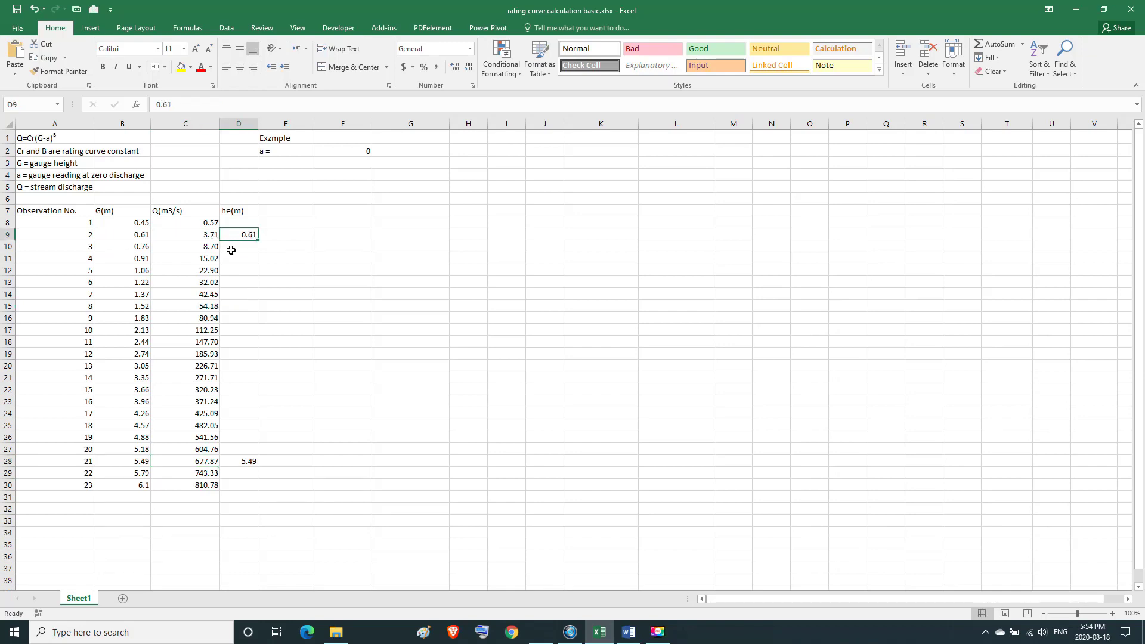
pyautogui.click(202, 236)
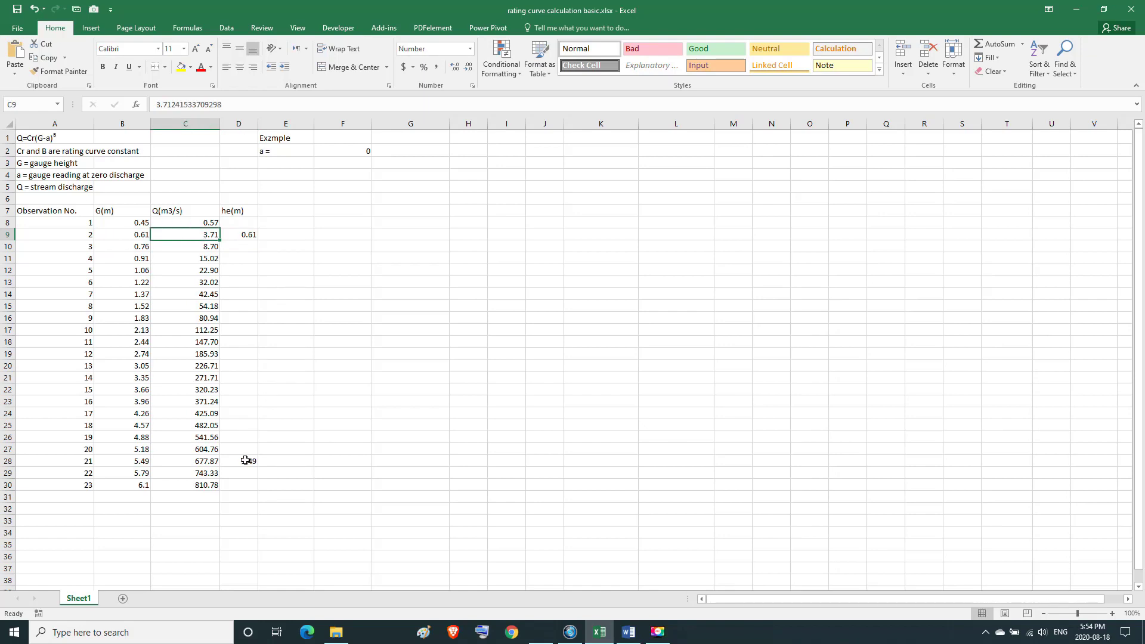
pyautogui.click(245, 461)
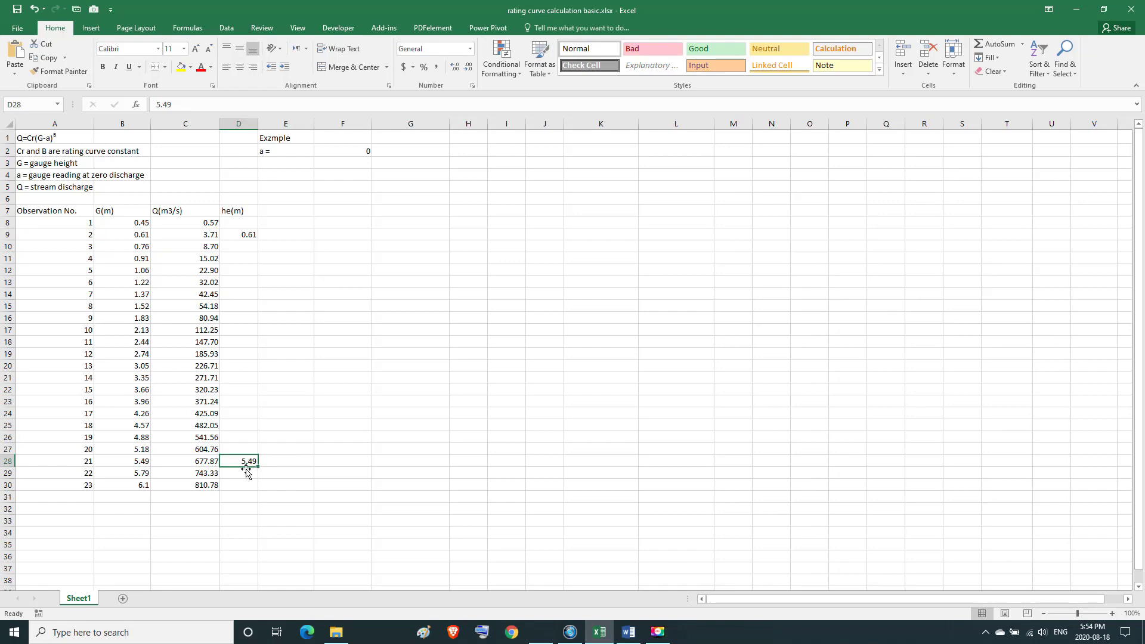
pyautogui.click(204, 462)
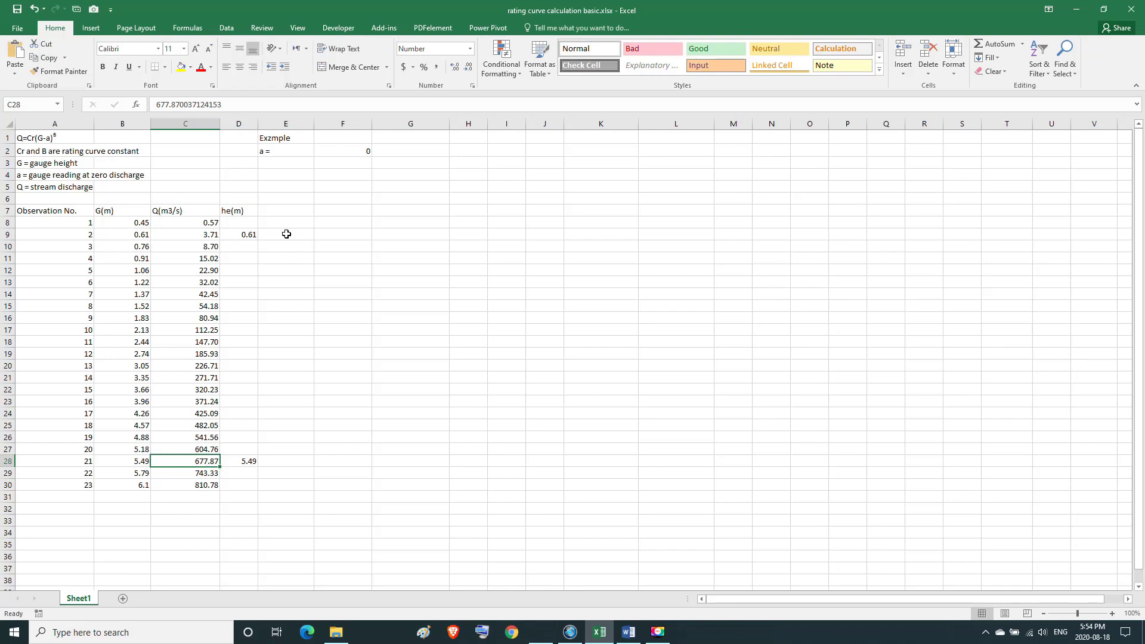
# Select H7 and widen column H to 17.14 (125 pixels).
pyautogui.click(247, 224)
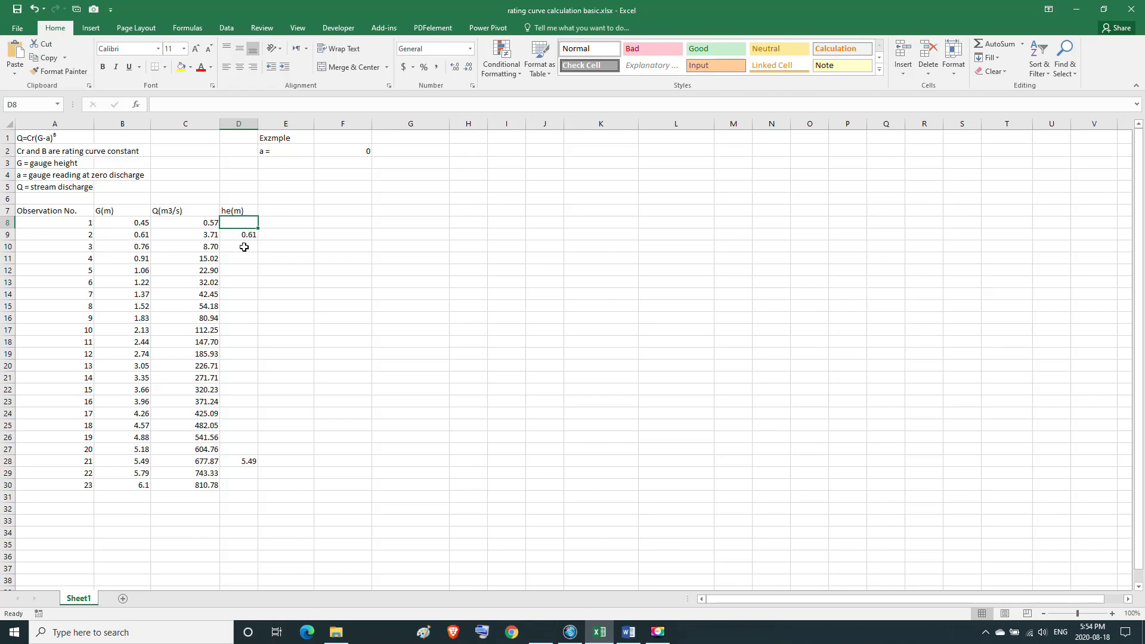
pyautogui.click(246, 247)
pyautogui.click(245, 259)
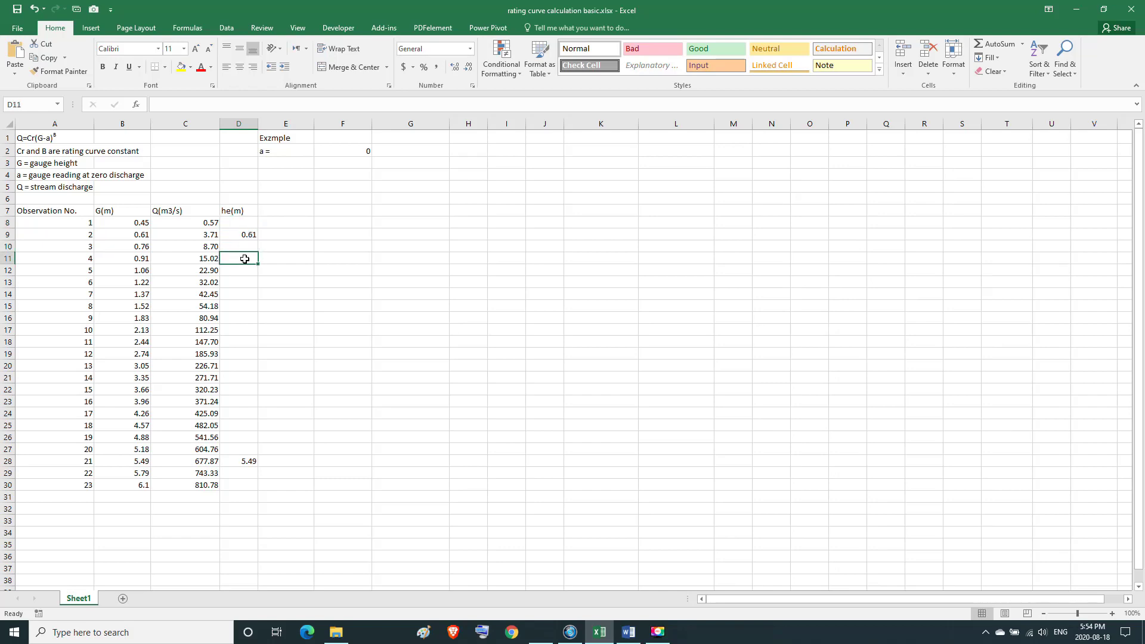
pyautogui.click(241, 225)
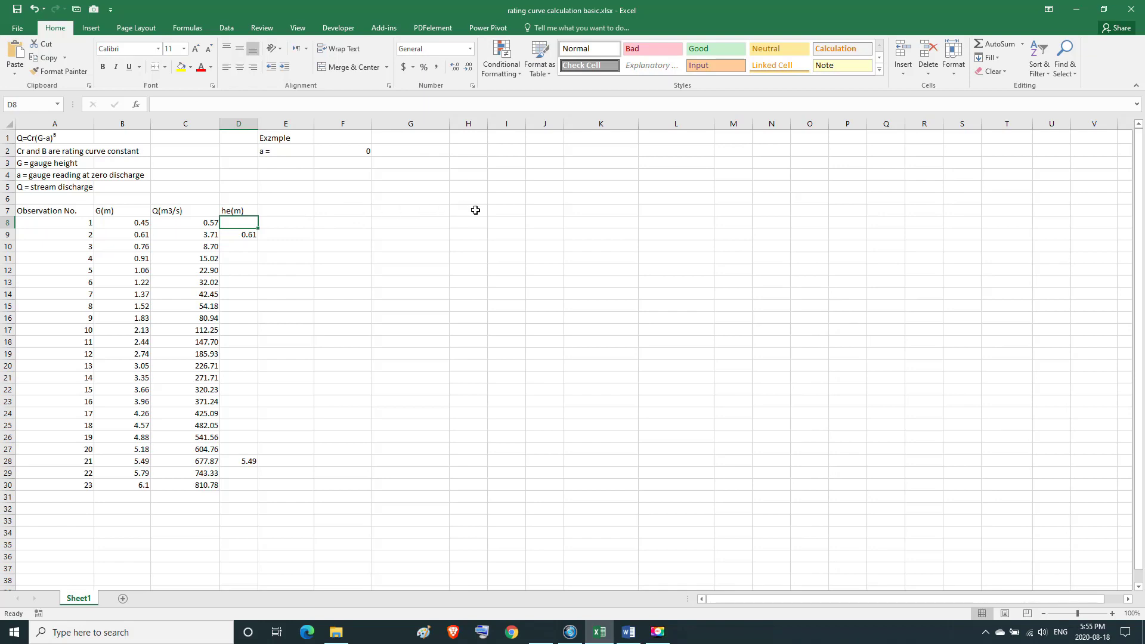
pyautogui.click(475, 210)
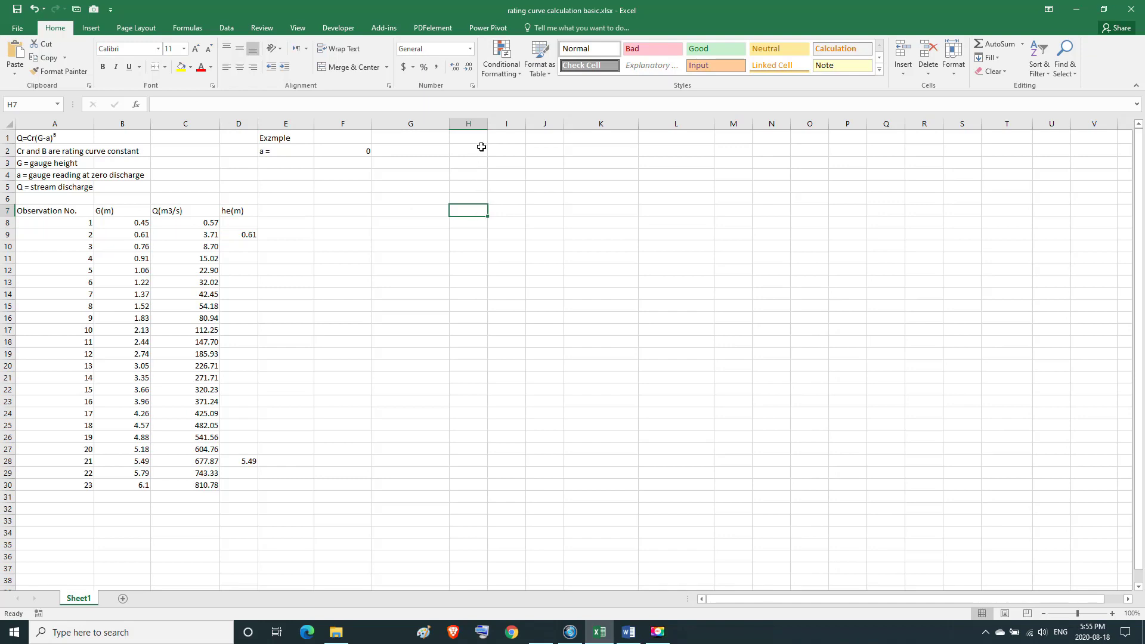
pyautogui.moveTo(488, 124); pyautogui.dragTo(525, 129)
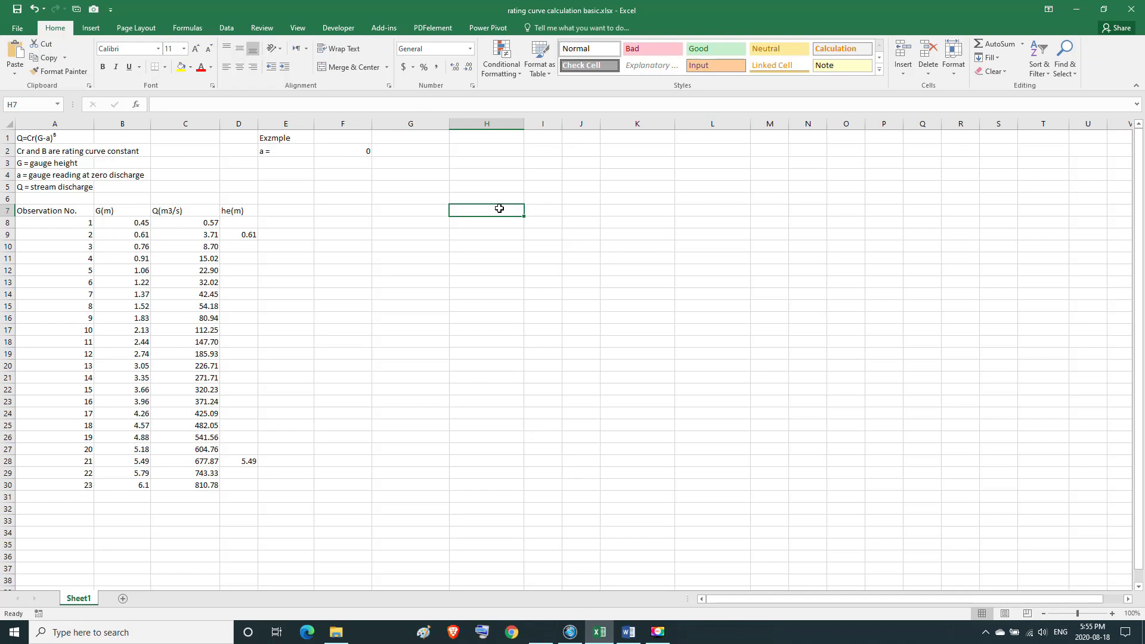
# Enter the heading 'Weight to High' in H7 and widen column I.
pyautogui.write('W')
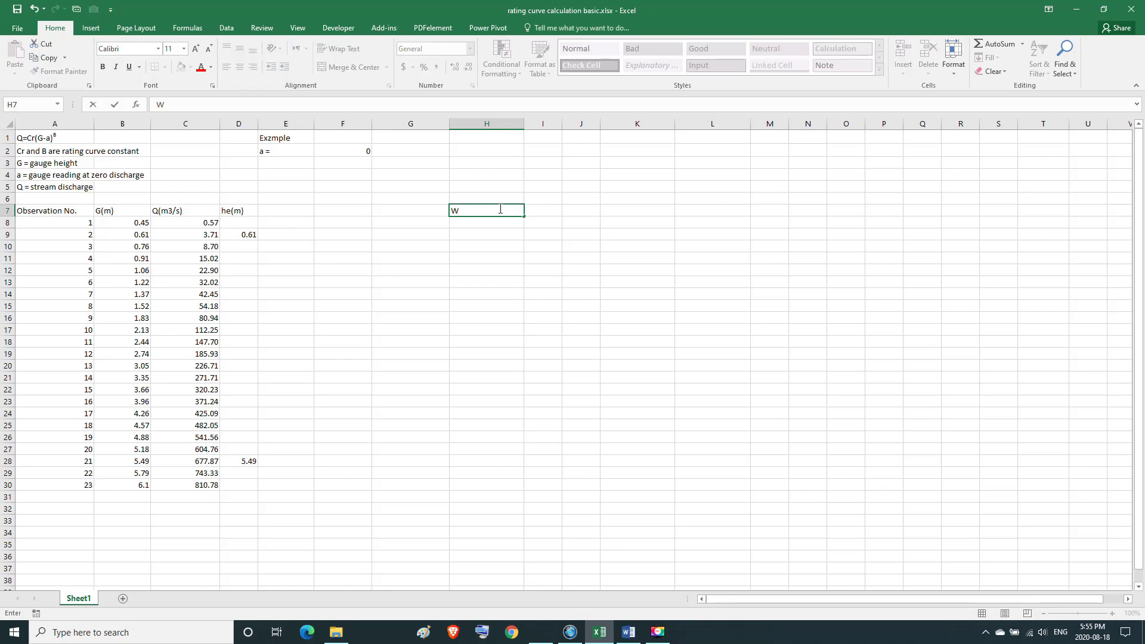
pyautogui.write('ei')
pyautogui.write('ght t')
pyautogui.write('o ')
pyautogui.write('Hig')
pyautogui.write('h')
pyautogui.click(555, 207)
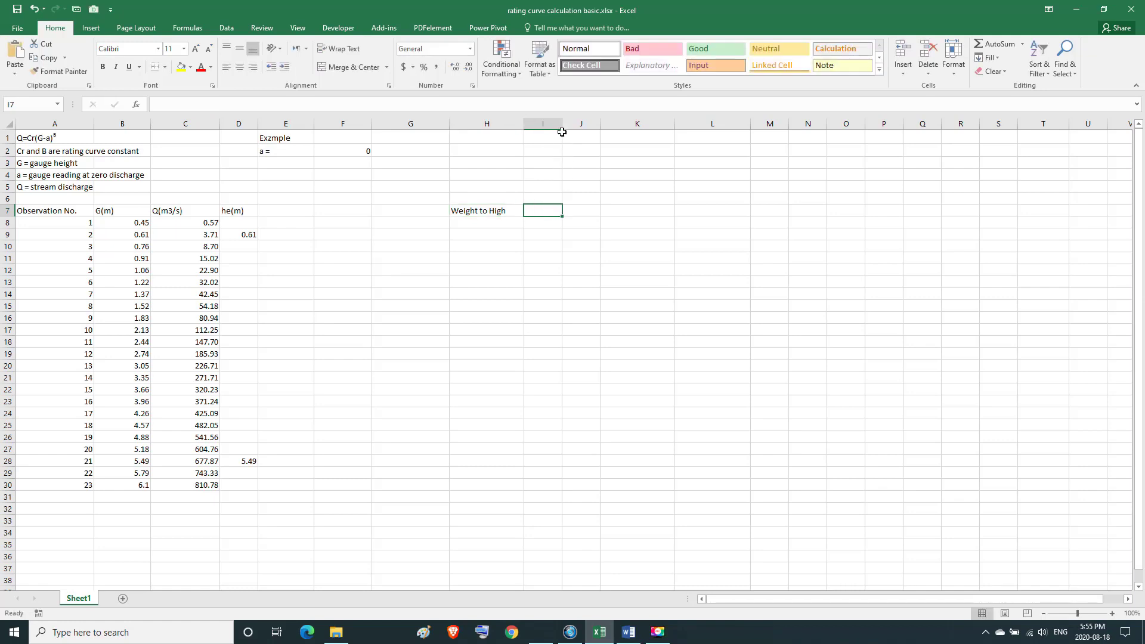
pyautogui.moveTo(562, 127); pyautogui.dragTo(601, 132)
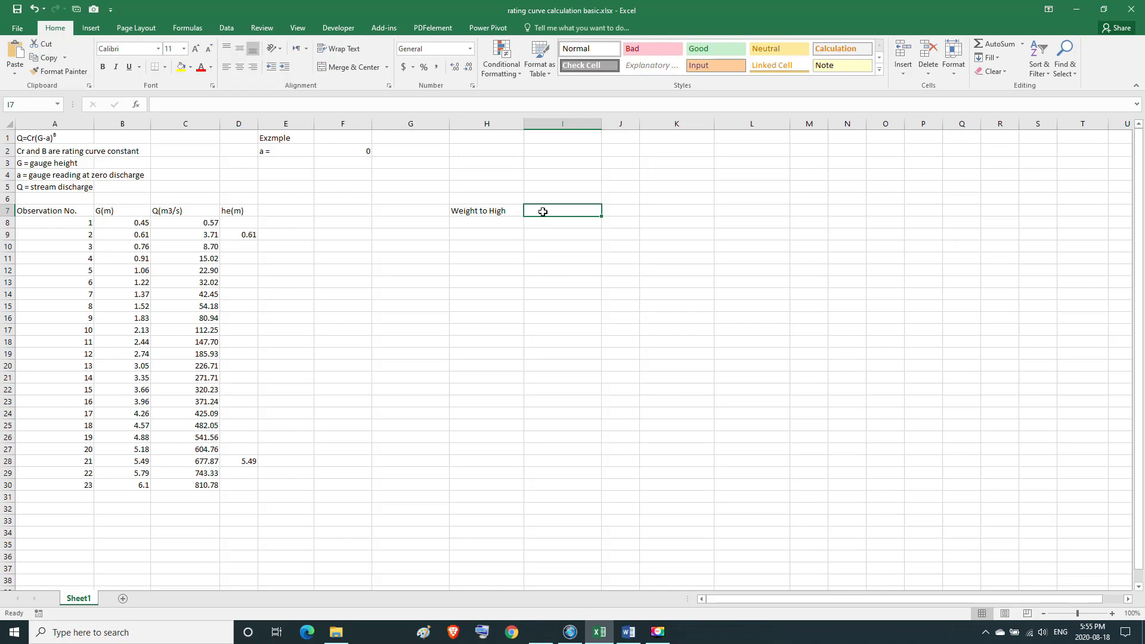
pyautogui.click(505, 210)
# Enter the heading 'Weight to Low' in I7.
pyautogui.click(544, 208)
pyautogui.write('w')
pyautogui.press('BackSpace')
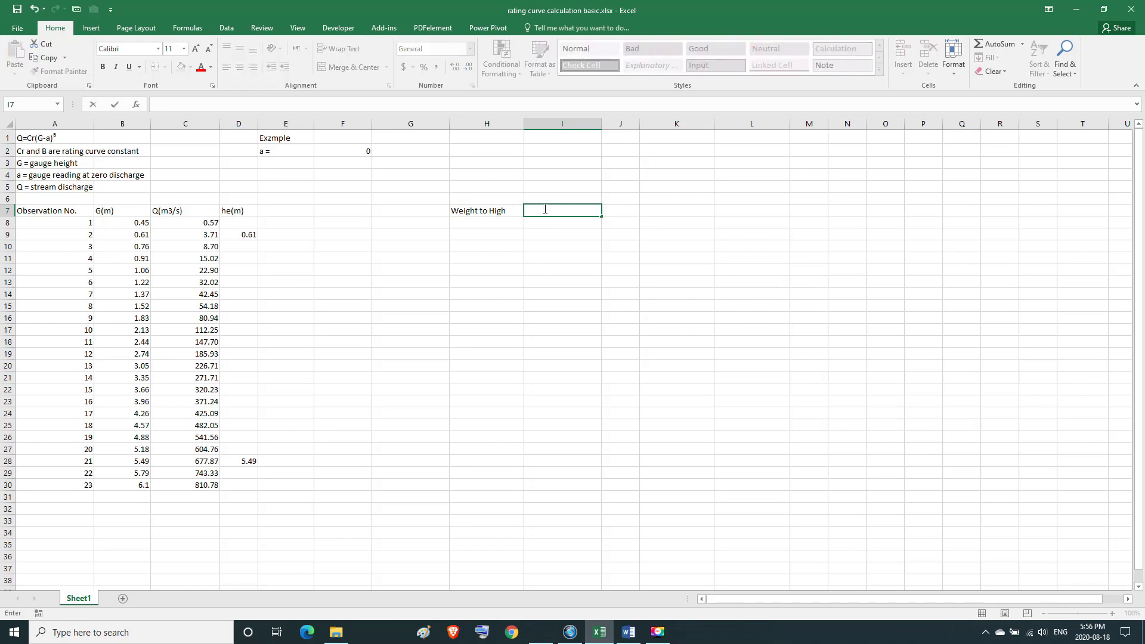
pyautogui.write('We')
pyautogui.write('i')
pyautogui.write('ght')
pyautogui.write(' to L')
pyautogui.write('ow')
pyautogui.click(481, 210)
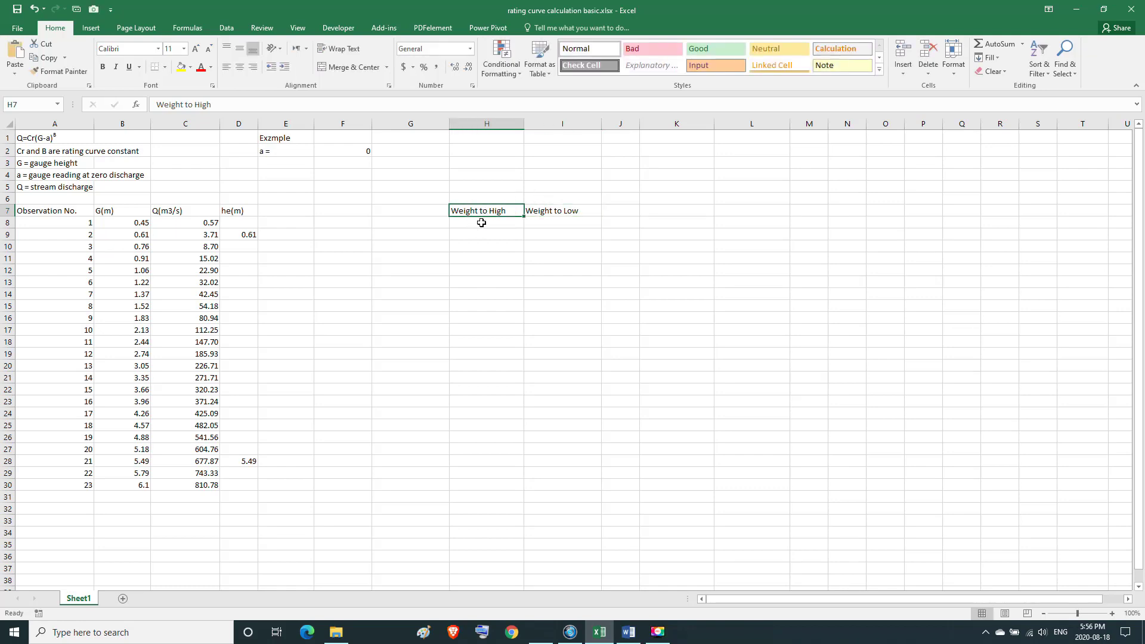
pyautogui.click(481, 223)
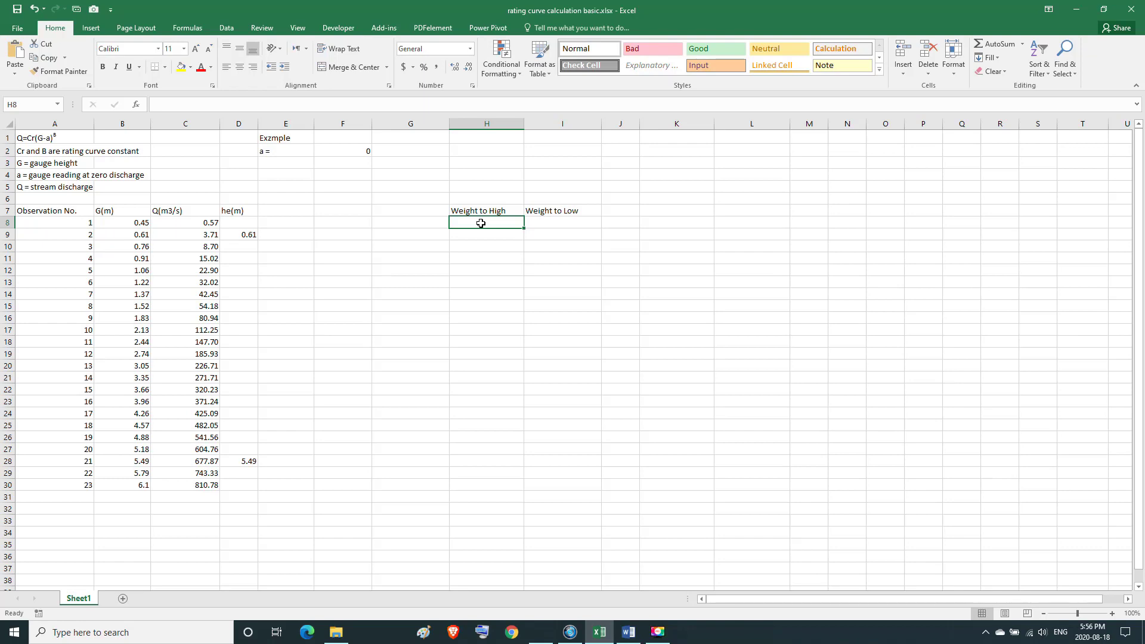
# Start the H8 formula =(C8-3.71)/(677.87-3.71, scaling C8 between 3.71 and 677.87.
pyautogui.write('=')
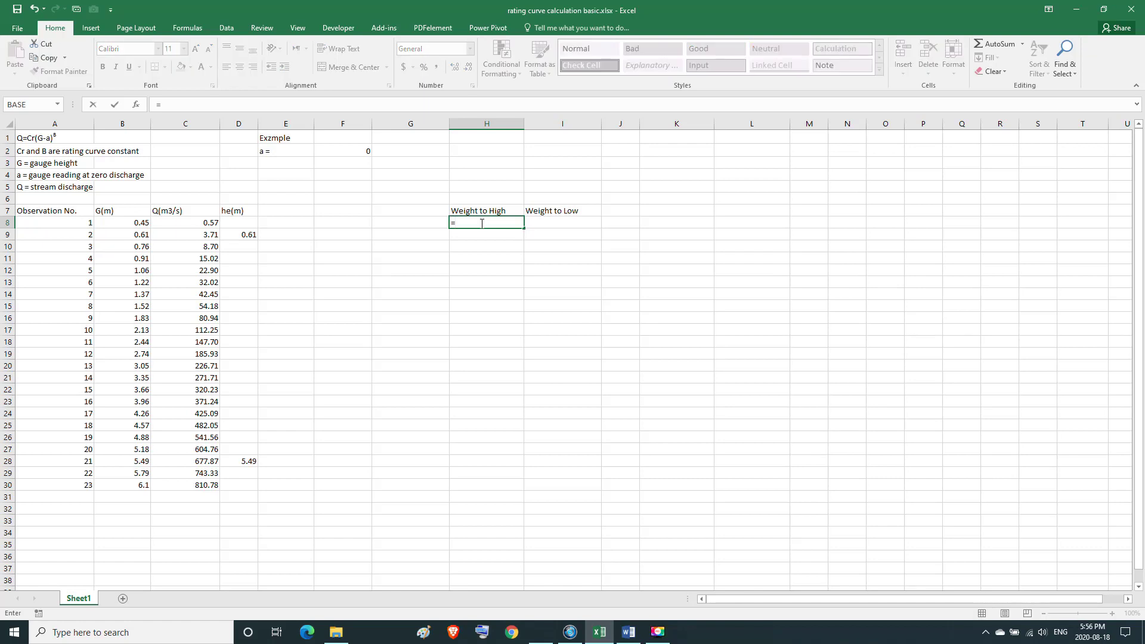
pyautogui.write('(')
pyautogui.click(658, 633)
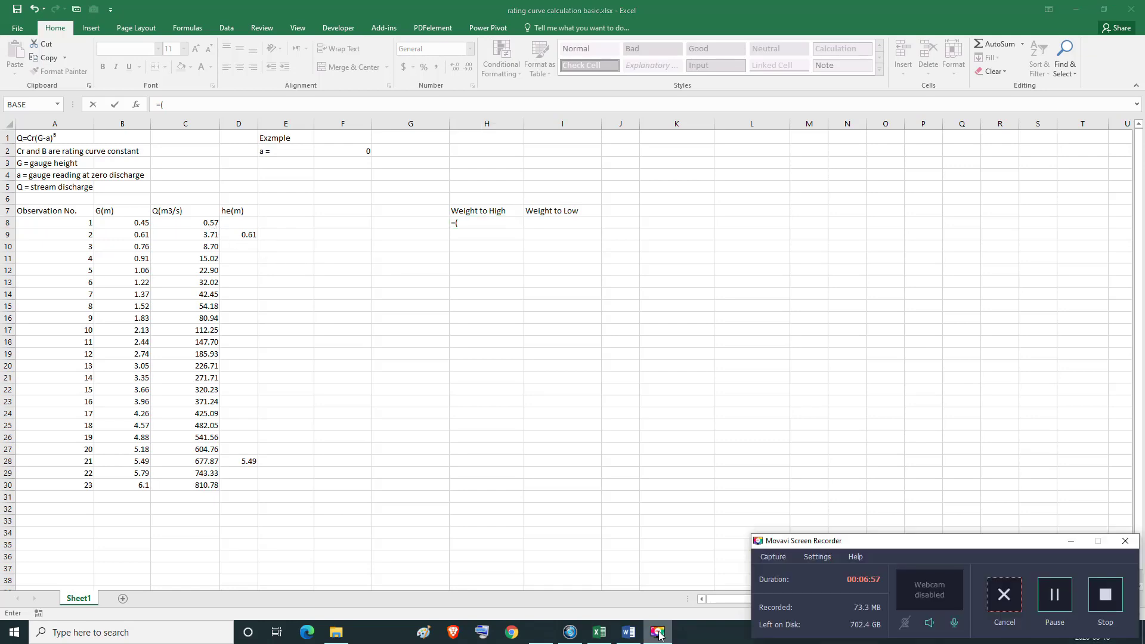
pyautogui.click(658, 632)
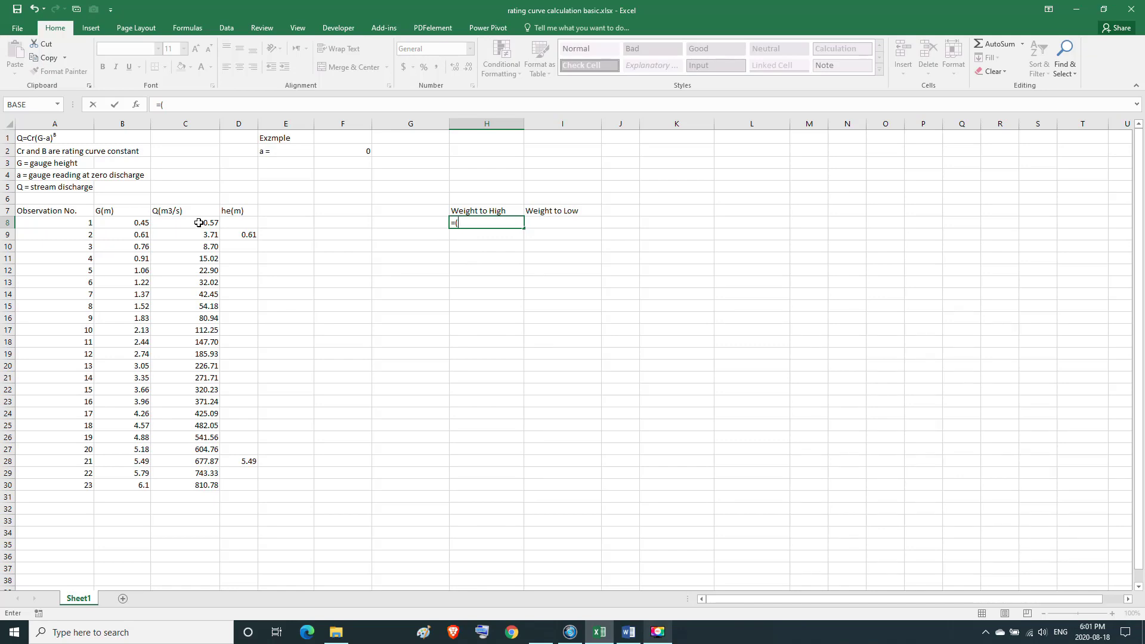
pyautogui.click(199, 222)
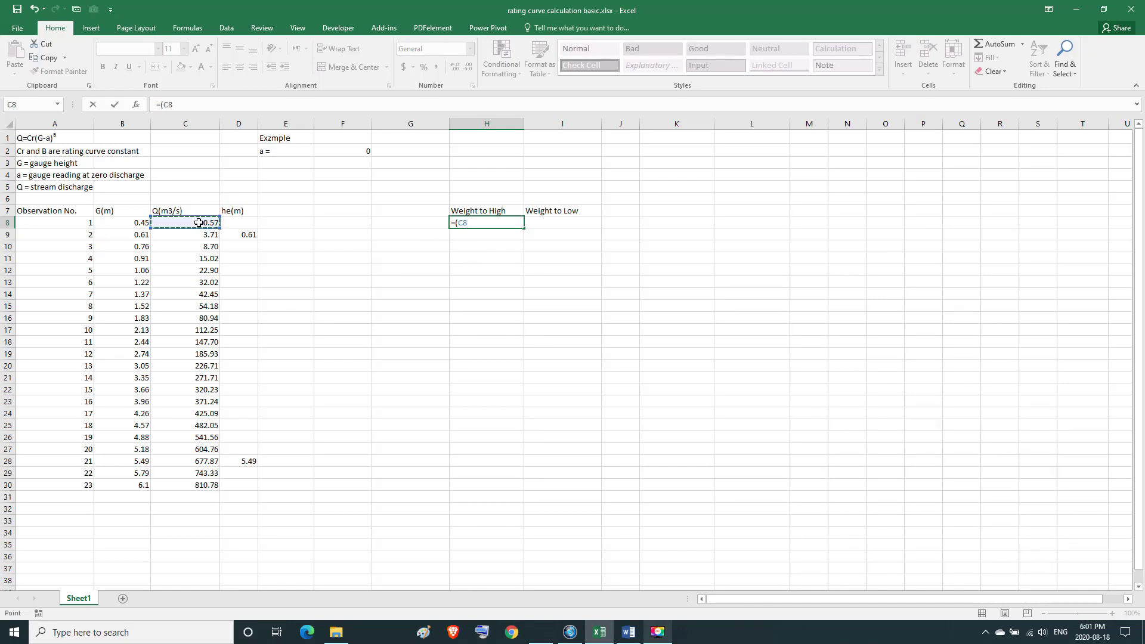
pyautogui.write('-')
pyautogui.write('3.7')
pyautogui.write('1)')
pyautogui.write('/')
pyautogui.write('(')
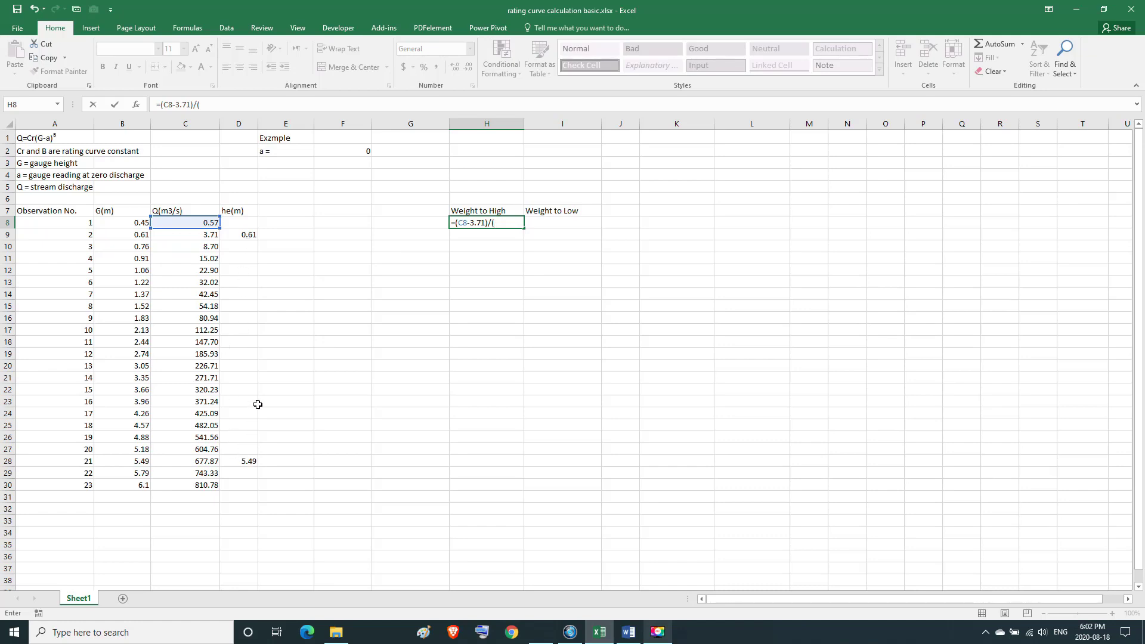
pyautogui.write('6')
pyautogui.write('77')
pyautogui.write('.87')
pyautogui.write('-')
pyautogui.write('3.7')
pyautogui.write('1')
# Close H8's parenthesis and fill it down to H30, giving -0.004662423 to 1.197149303.
pyautogui.press('Return')
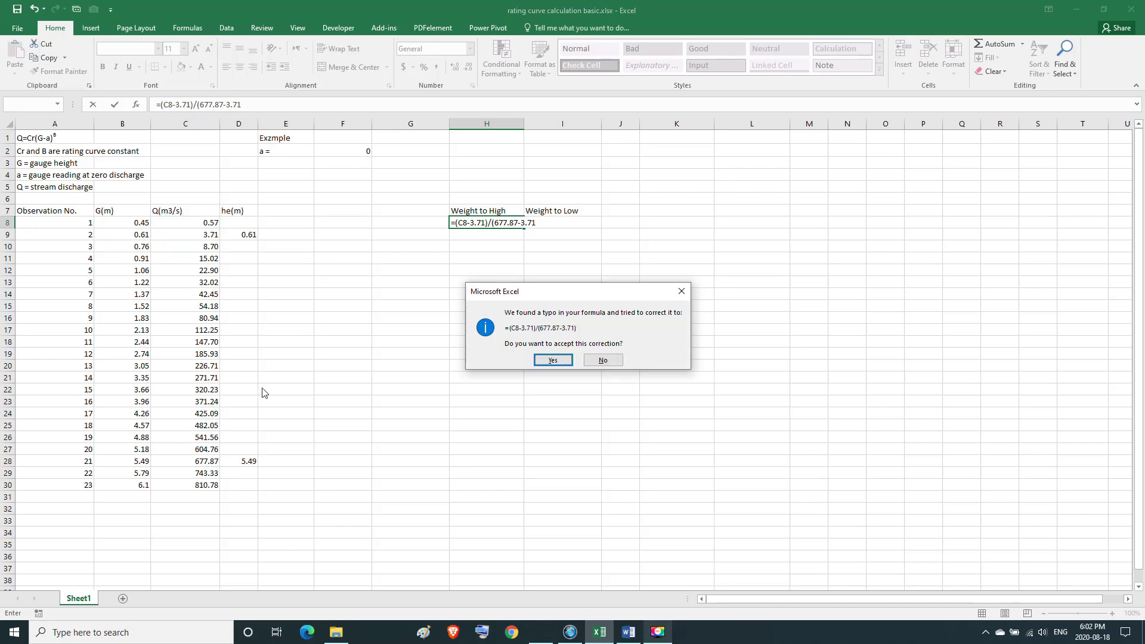
pyautogui.click(603, 360)
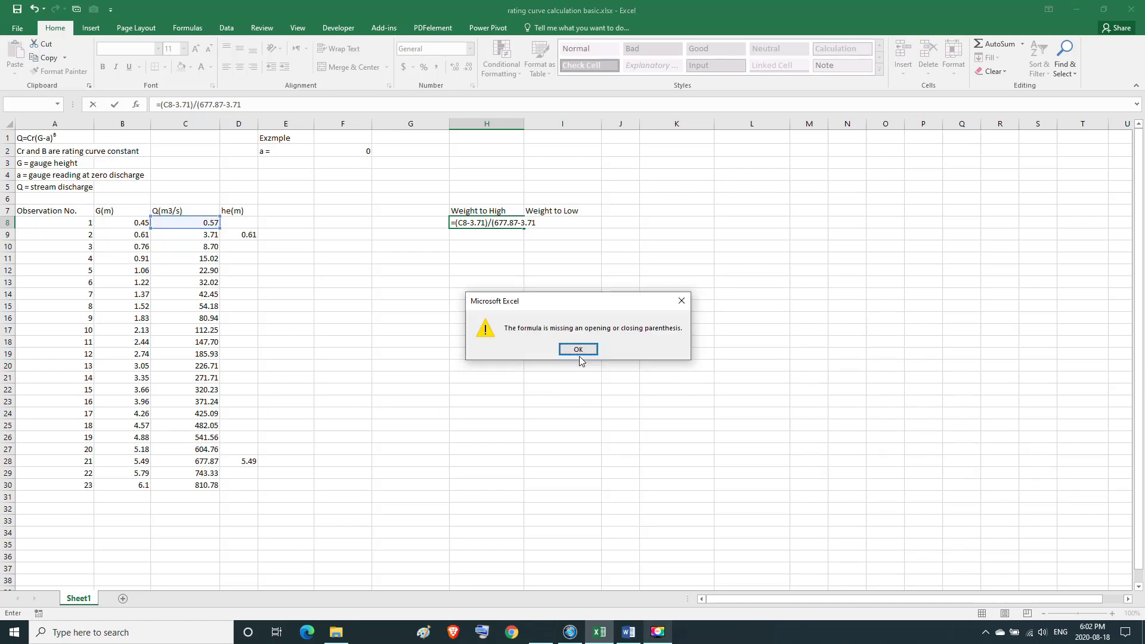
pyautogui.click(578, 349)
pyautogui.write(')')
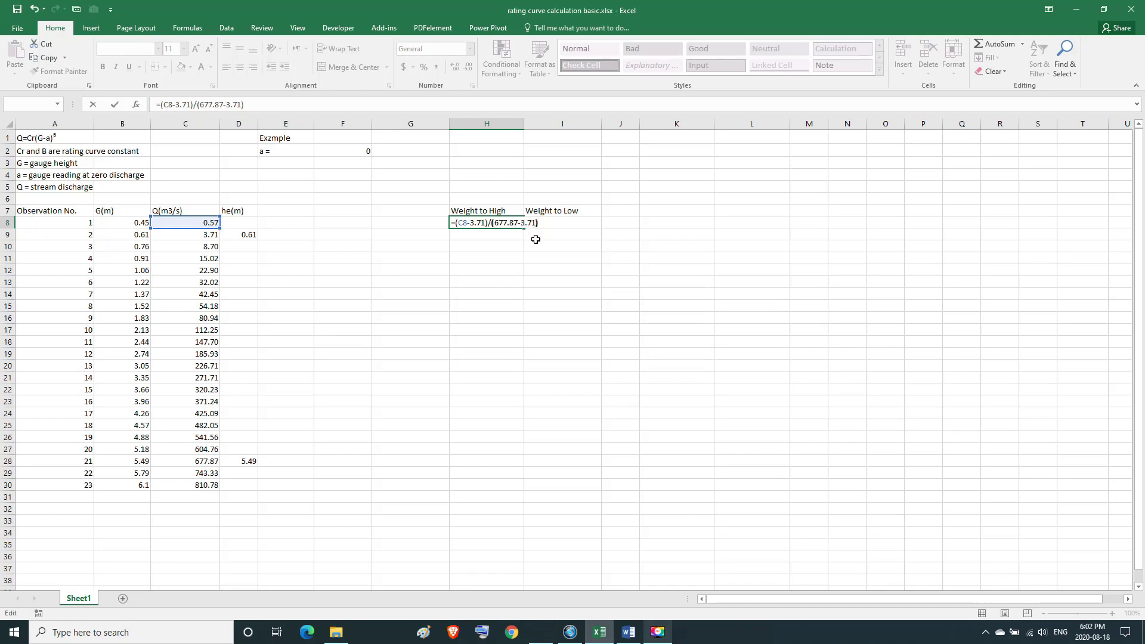
pyautogui.press('Return')
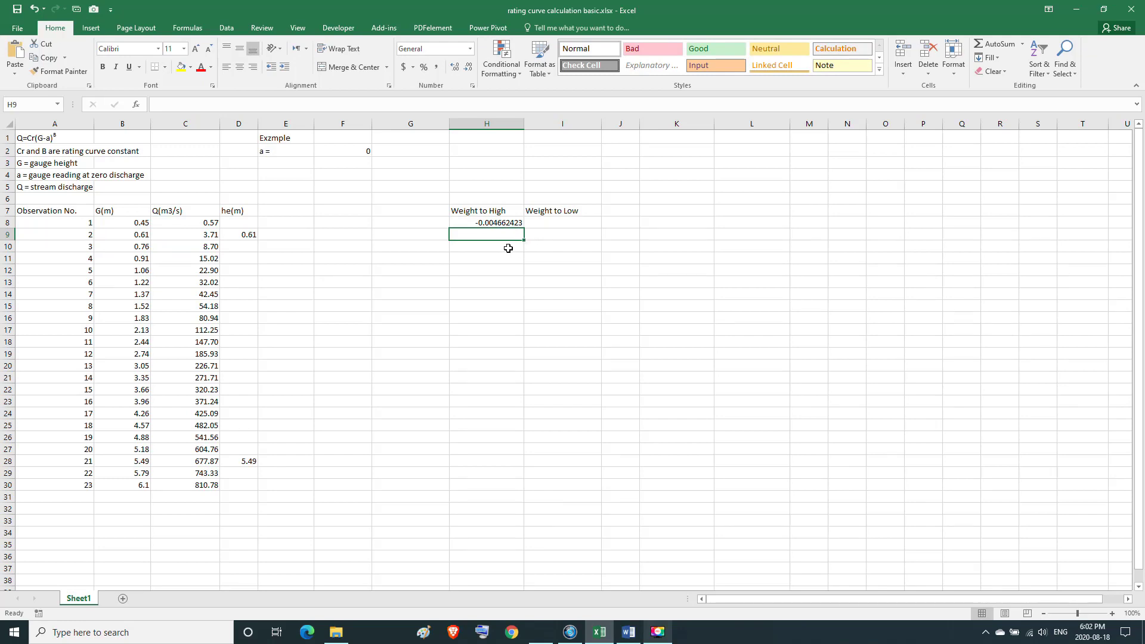
pyautogui.click(504, 224)
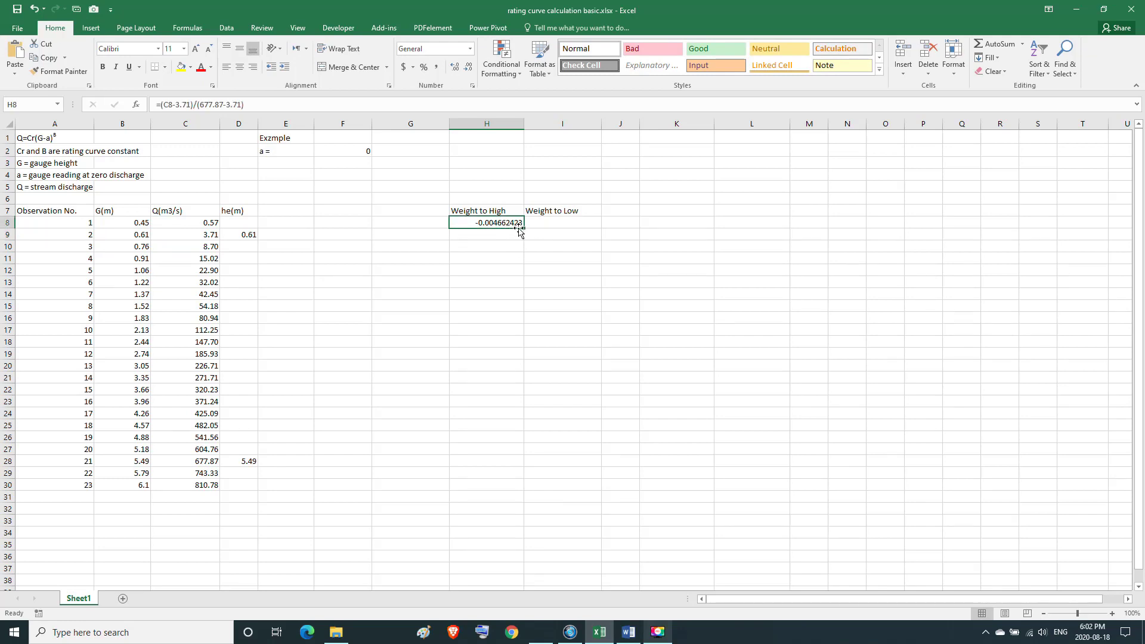
pyautogui.moveTo(519, 229)
pyautogui.mouseDown()
pyautogui.moveTo(486, 481)
pyautogui.moveTo(520, 482)
pyautogui.mouseUp()
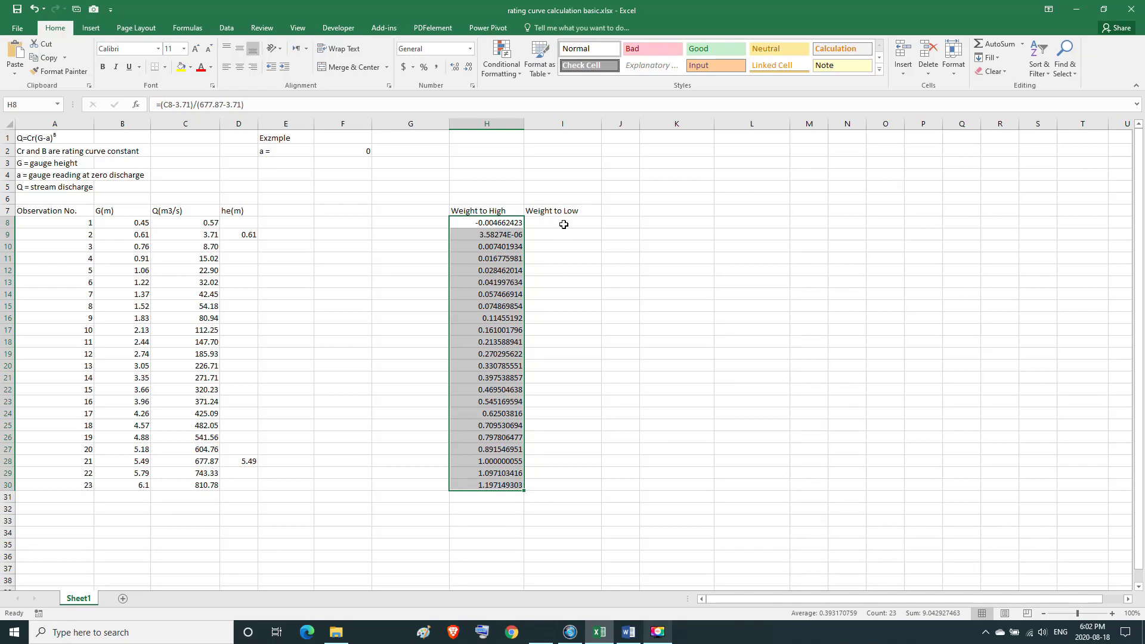
pyautogui.click(564, 225)
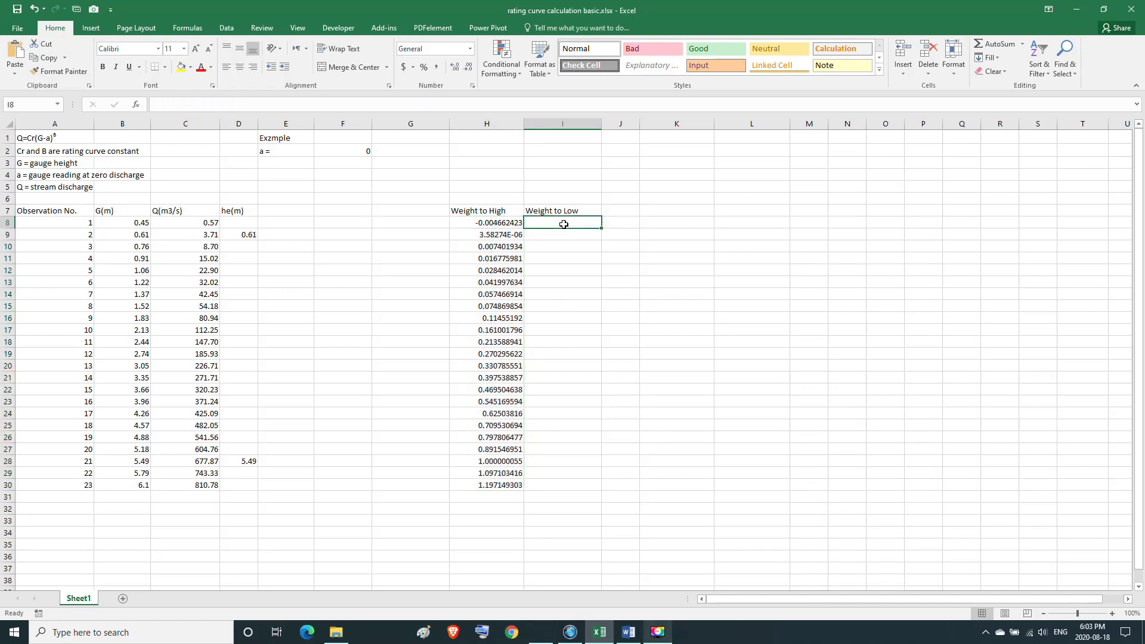
# Enter =(677.87-C8)/(677.87-3.71) in I8 and fill it down to I30.
pyautogui.write('=')
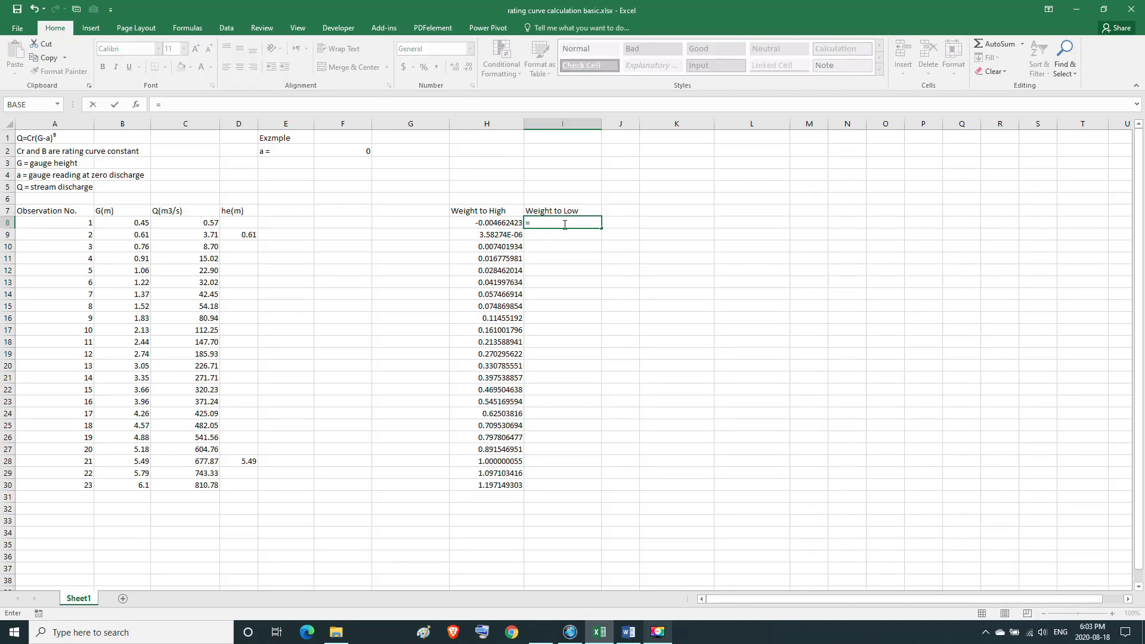
pyautogui.write('(')
pyautogui.write('677.')
pyautogui.write('87')
pyautogui.write('-')
pyautogui.click(197, 222)
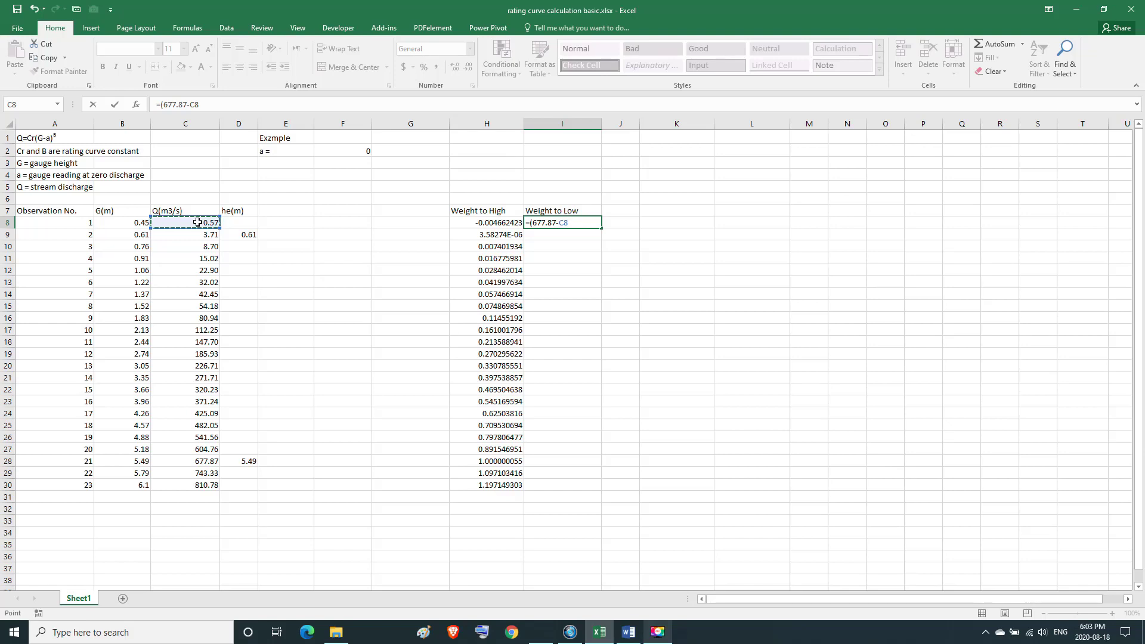
pyautogui.write(')')
pyautogui.write('/')
pyautogui.write('(')
pyautogui.write('677.')
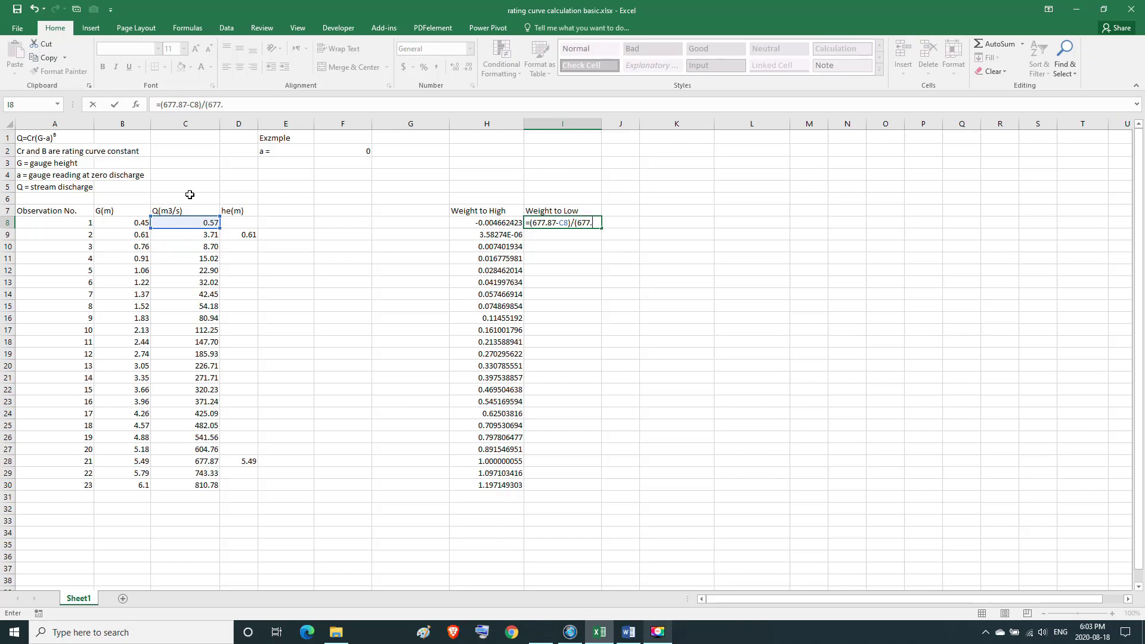
pyautogui.write('87')
pyautogui.write('-')
pyautogui.write('3.7')
pyautogui.write('1')
pyautogui.press('Return')
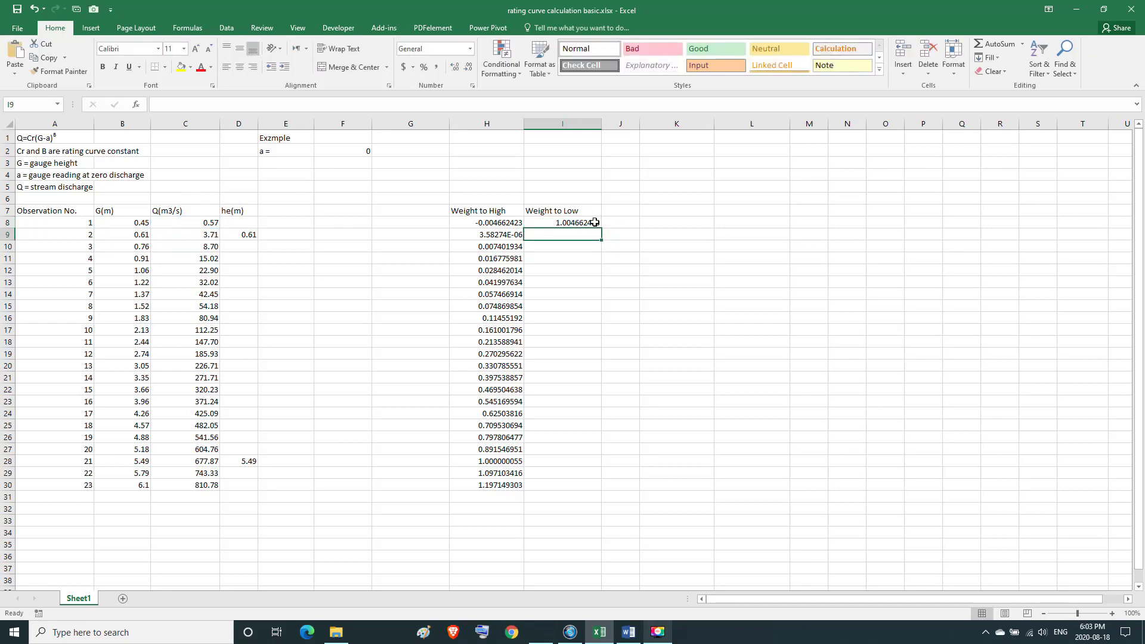
pyautogui.click(594, 223)
pyautogui.moveTo(600, 228); pyautogui.dragTo(593, 486)
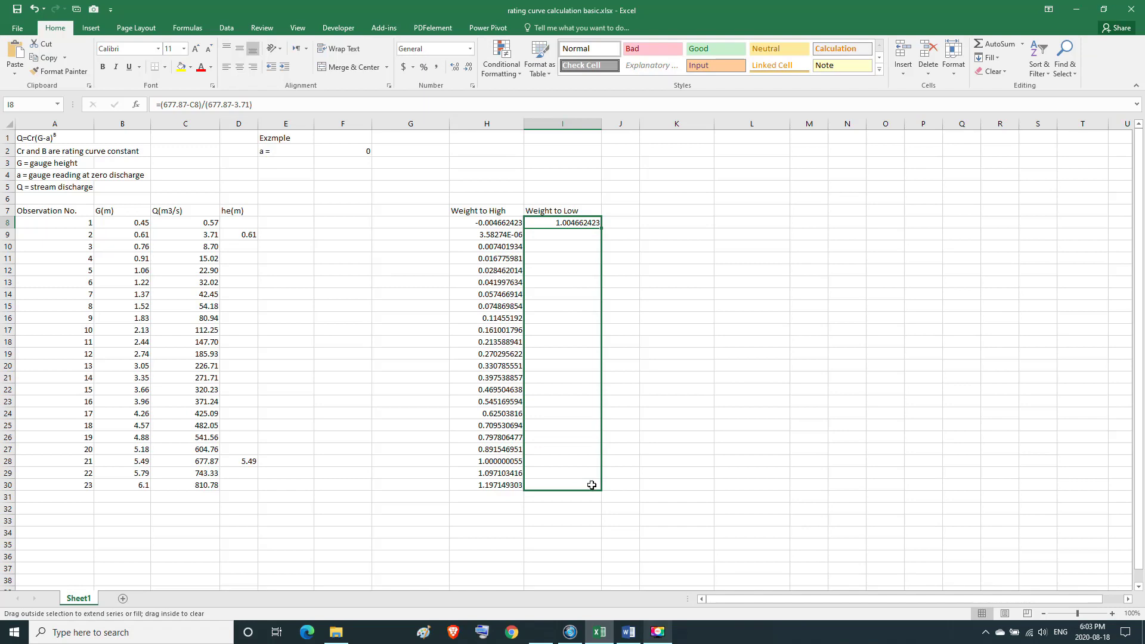
pyautogui.moveTo(593, 486); pyautogui.dragTo(591, 485)
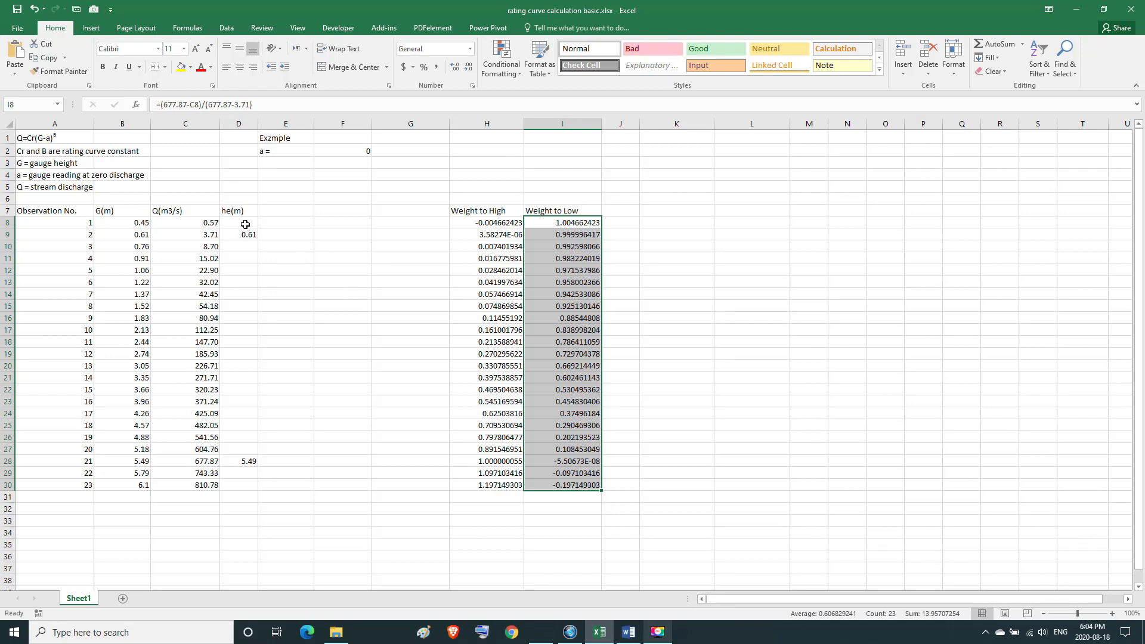
# Enter =5.49*H8+0.61*I8 in D8, giving 0.587247.
pyautogui.click(246, 224)
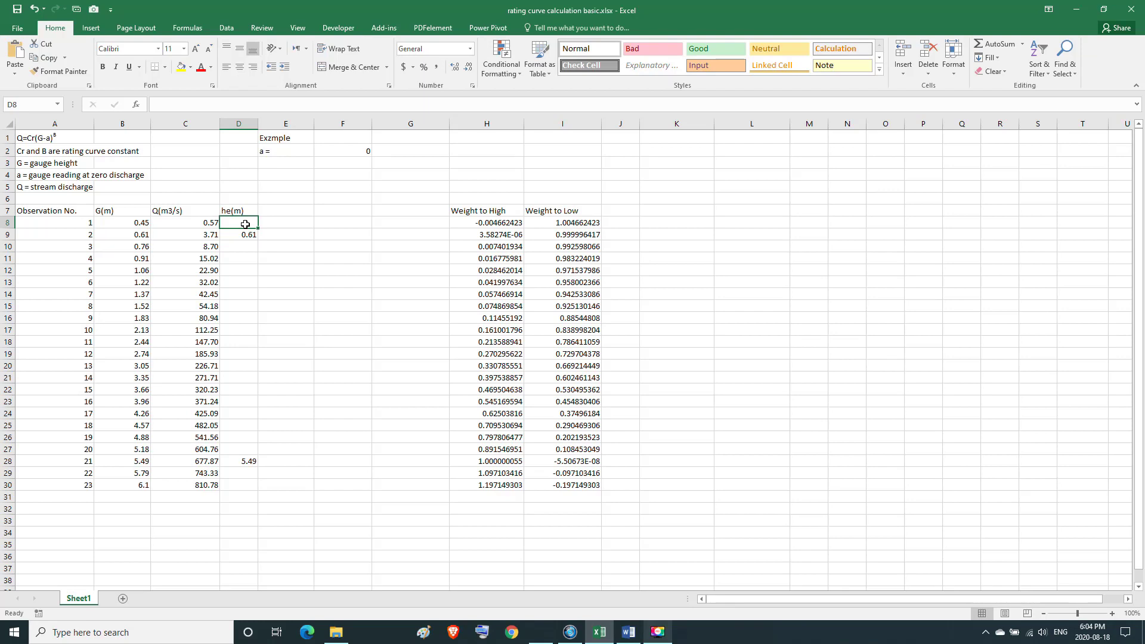
pyautogui.write('=')
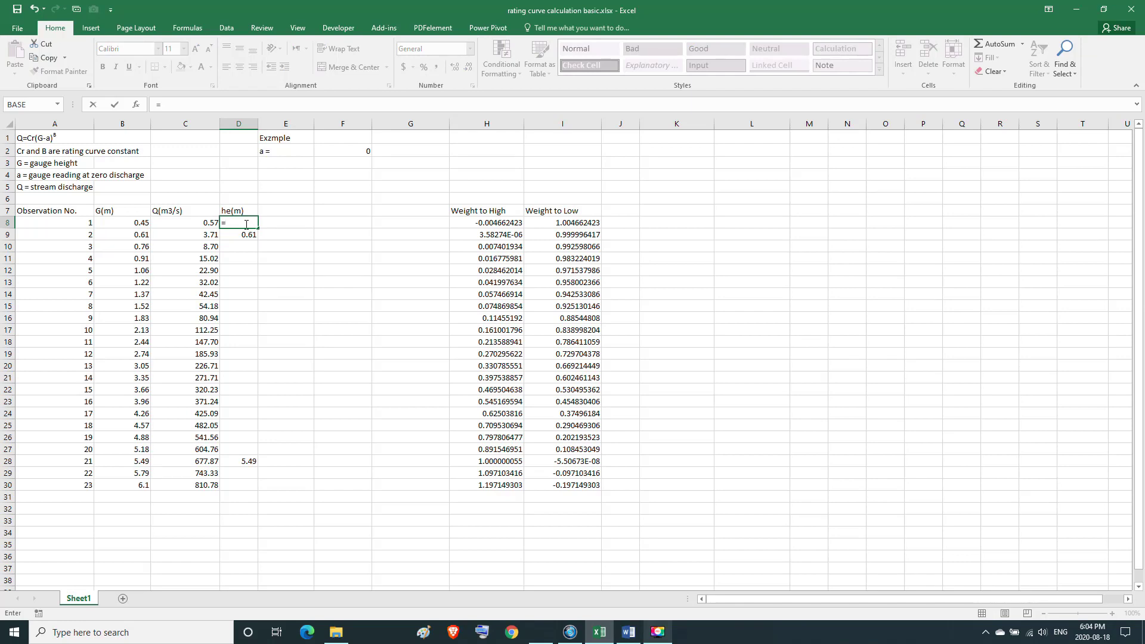
pyautogui.write('677.')
pyautogui.write('87*')
pyautogui.click(491, 223)
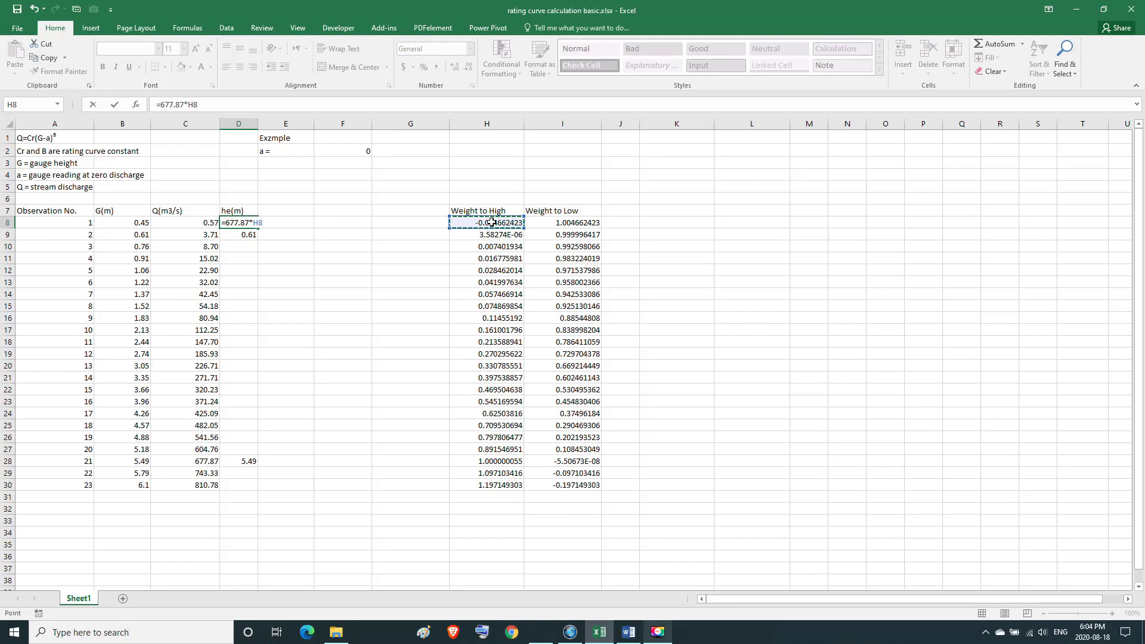
pyautogui.write('+')
pyautogui.press('BackSpace')
pyautogui.press('BackSpace')
pyautogui.press('BackSpace')
pyautogui.press('BackSpace')
pyautogui.press('BackSpace')
pyautogui.press('BackSpace')
pyautogui.press('BackSpace')
pyautogui.press('BackSpace')
pyautogui.press('BackSpace')
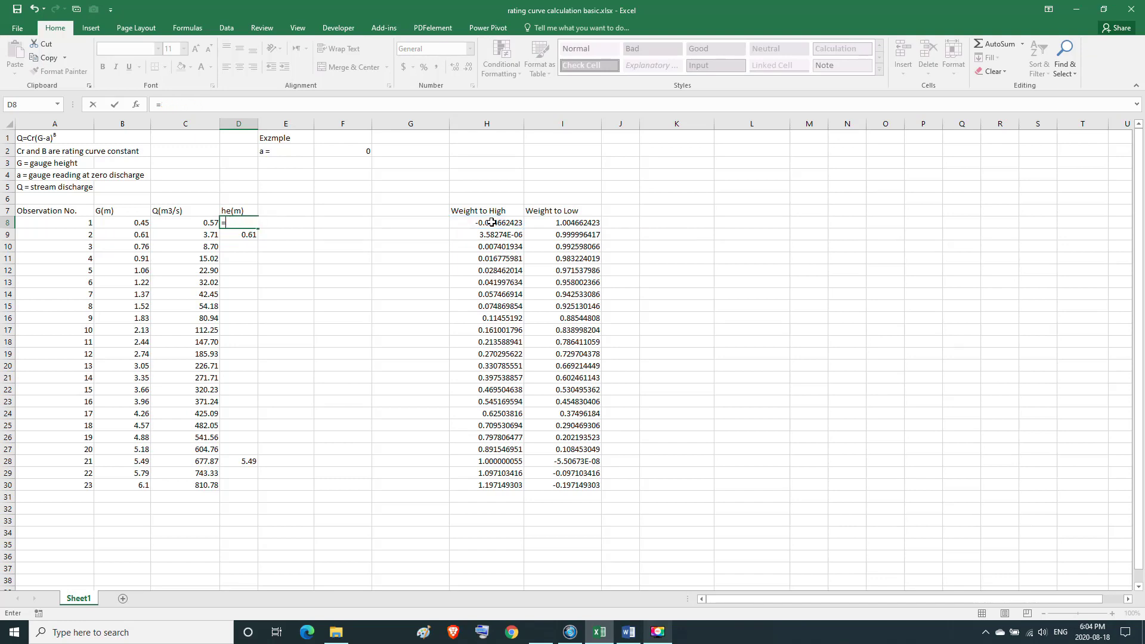
pyautogui.write('5.')
pyautogui.write('49')
pyautogui.write('*')
pyautogui.click(499, 221)
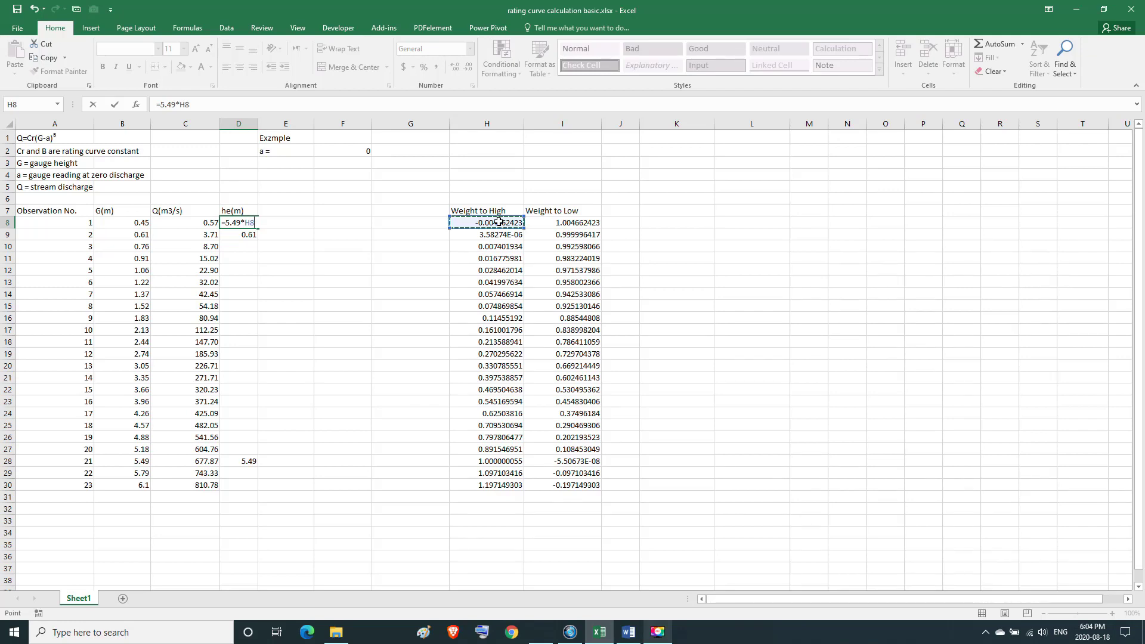
pyautogui.write('+')
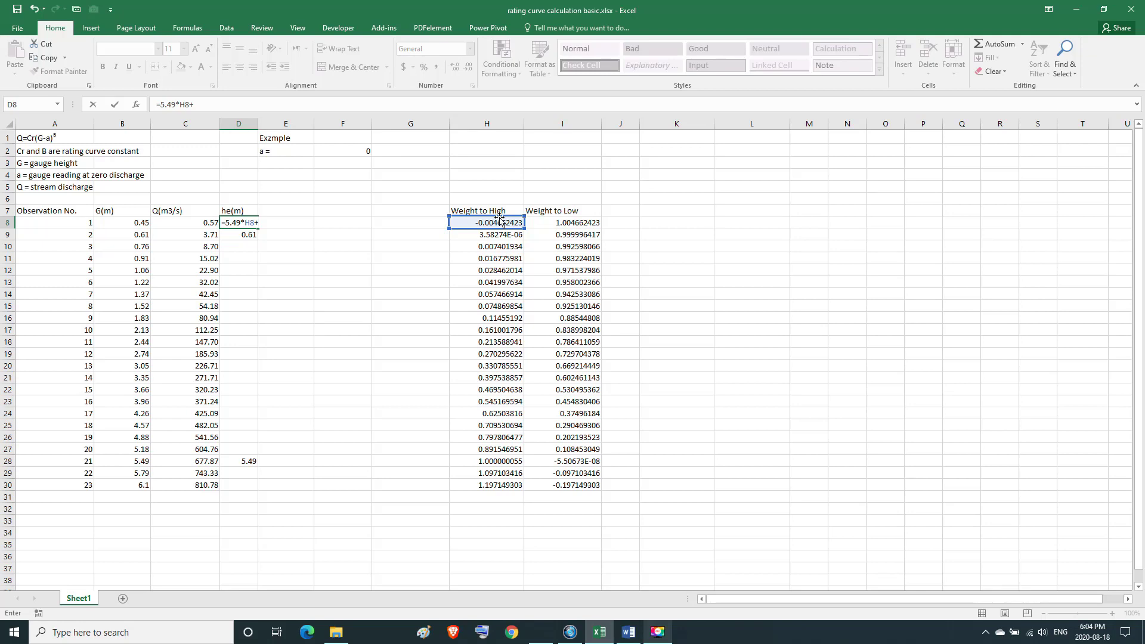
pyautogui.write('0.61')
pyautogui.write('*')
pyautogui.click(568, 222)
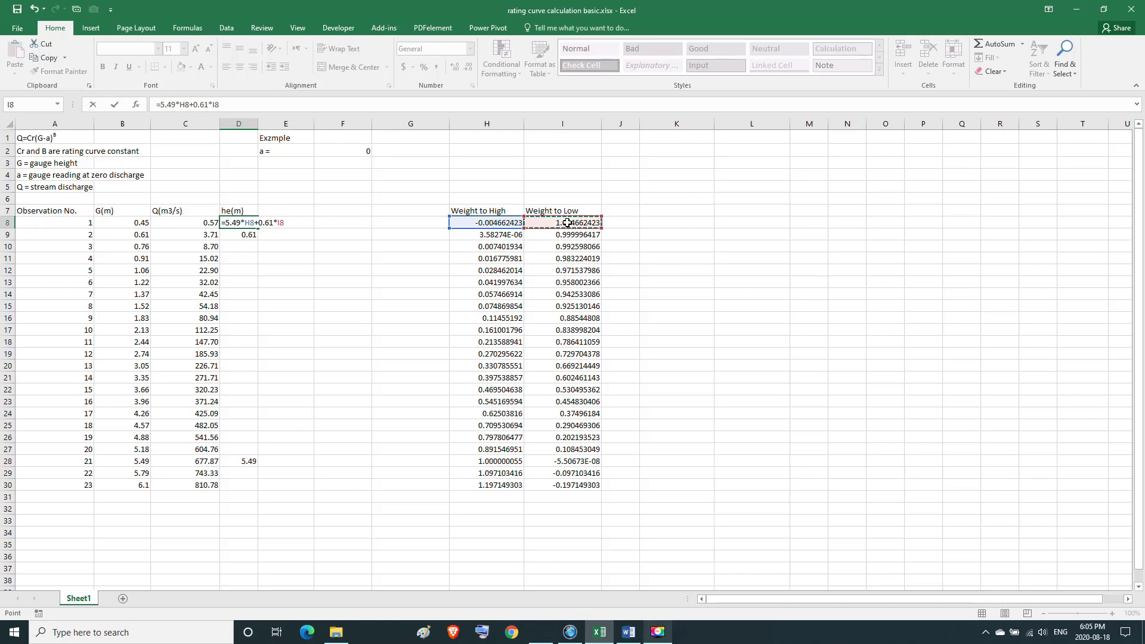
pyautogui.press('Return')
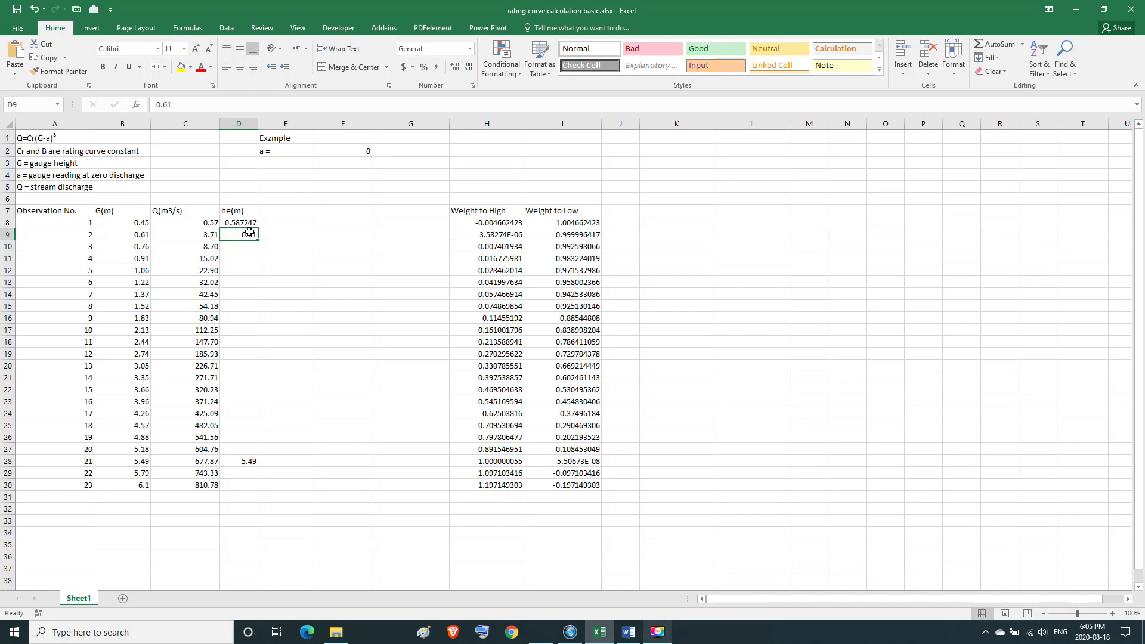
# Enter =5.49*H10+0.61*I10 in D10 and fill it down through D27.
pyautogui.click(245, 247)
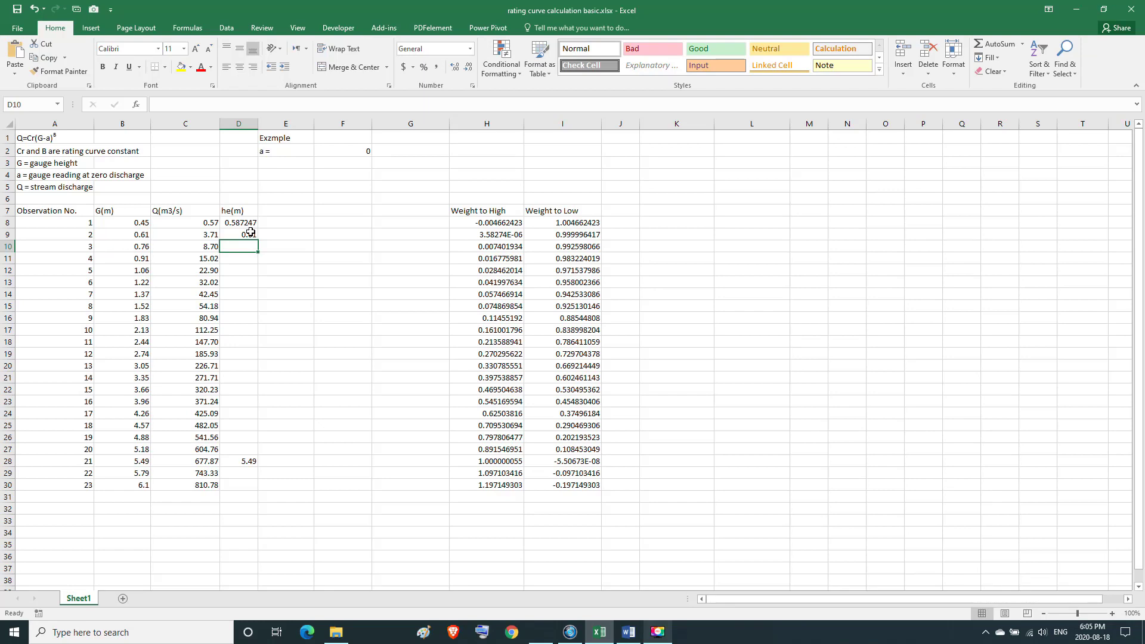
pyautogui.write('=')
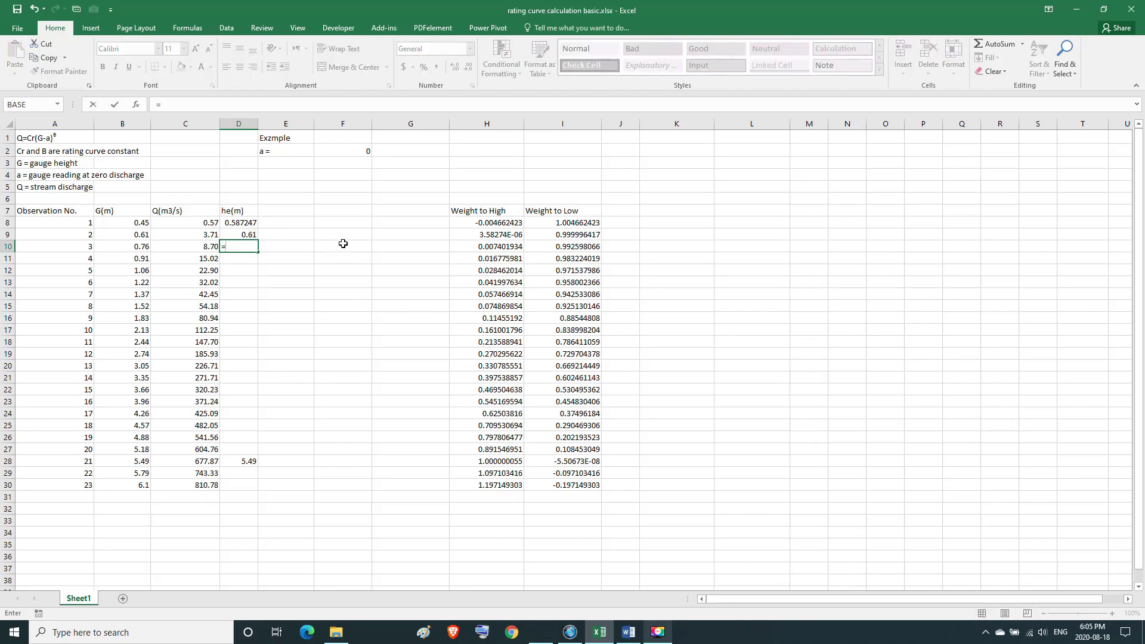
pyautogui.write('5.4')
pyautogui.write('9')
pyautogui.write('*')
pyautogui.click(496, 248)
pyautogui.write('+')
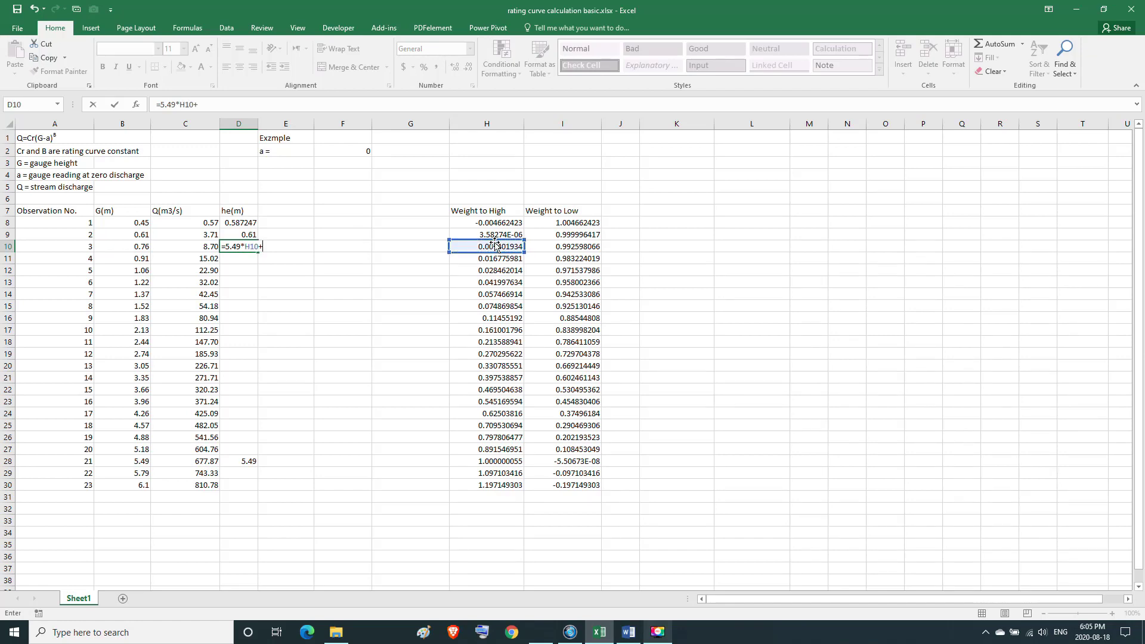
pyautogui.write('06')
pyautogui.write('1')
pyautogui.press('BackSpace')
pyautogui.press('BackSpace')
pyautogui.press('BackSpace')
pyautogui.write('0.61')
pyautogui.click(585, 248)
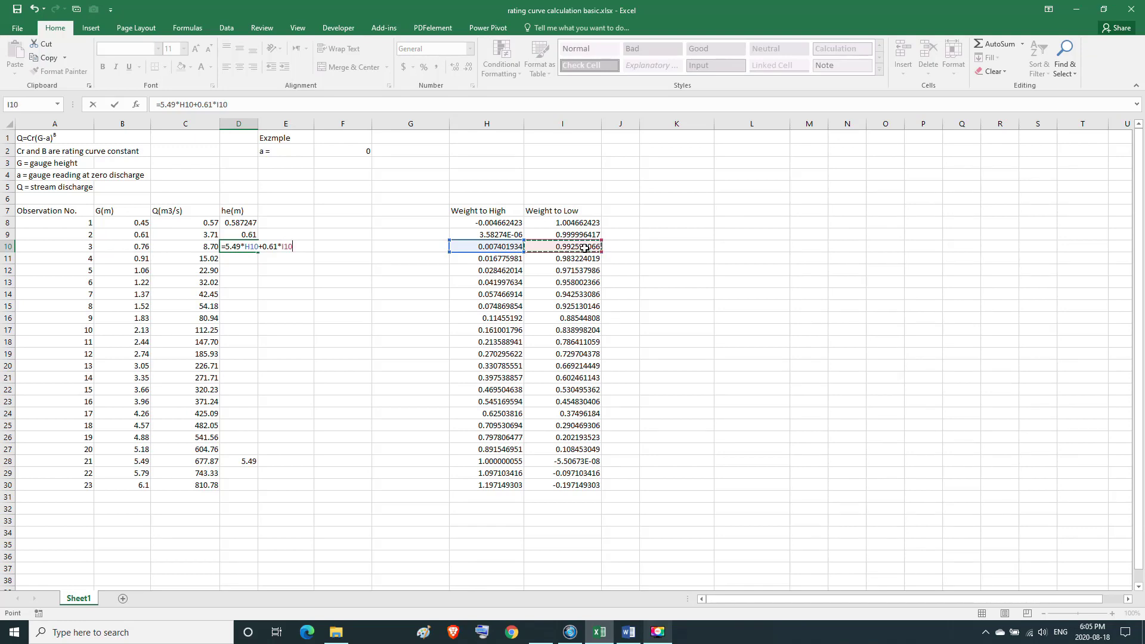
pyautogui.press('Return')
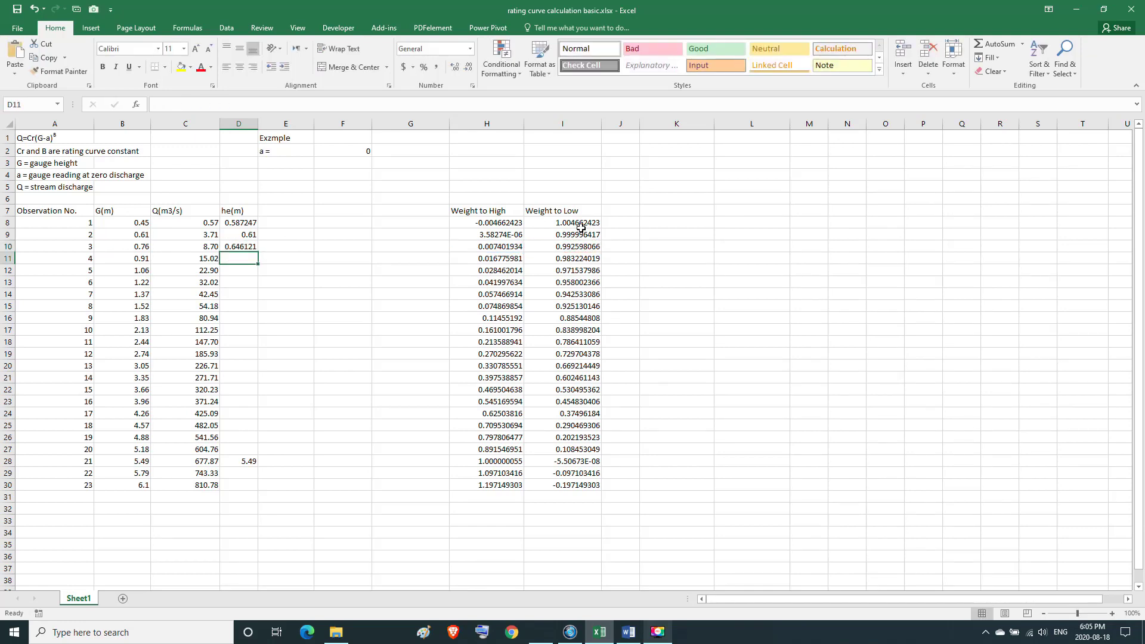
pyautogui.click(251, 247)
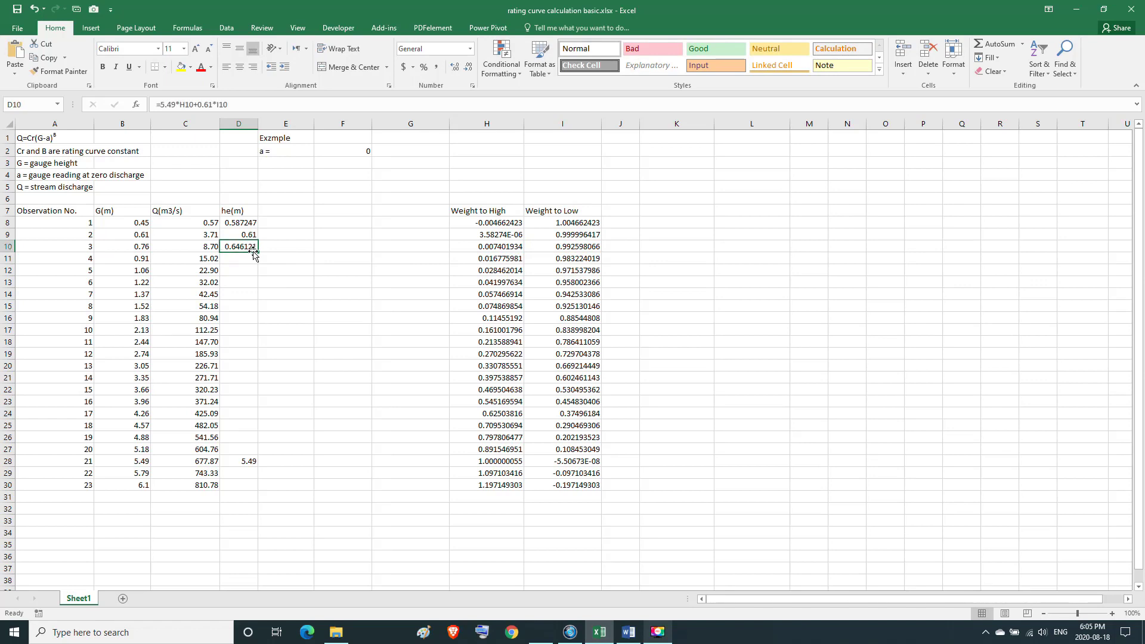
pyautogui.moveTo(258, 251); pyautogui.dragTo(256, 452)
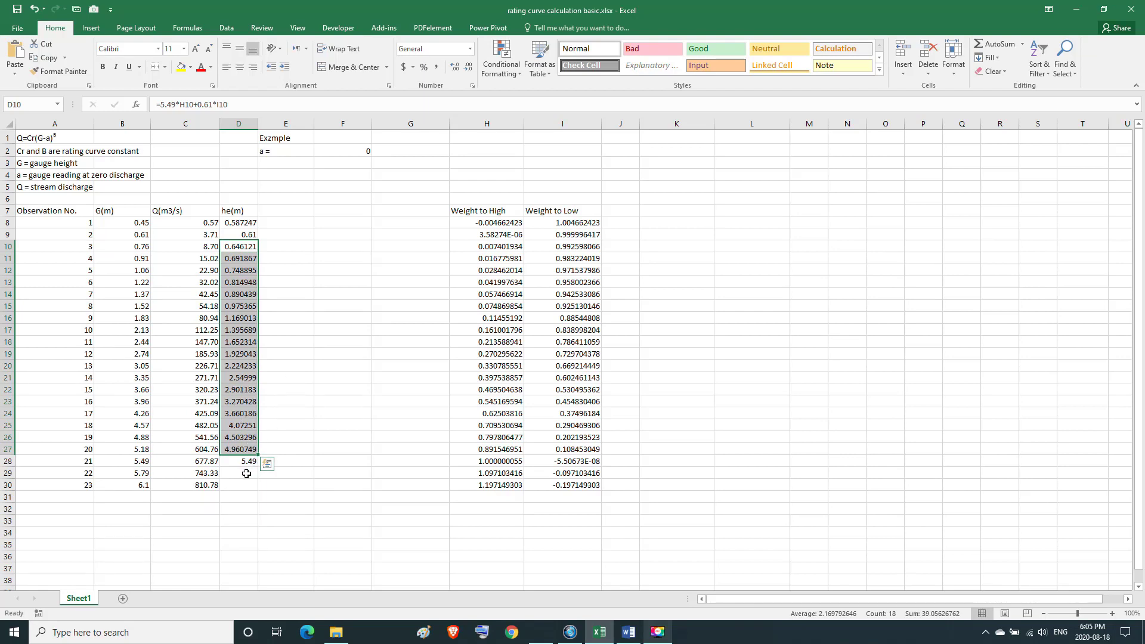
# Enter =5.49*H29+0.61*I29 in D29 and fill into D30, giving 5.963865 and 6.452089.
pyautogui.click(246, 474)
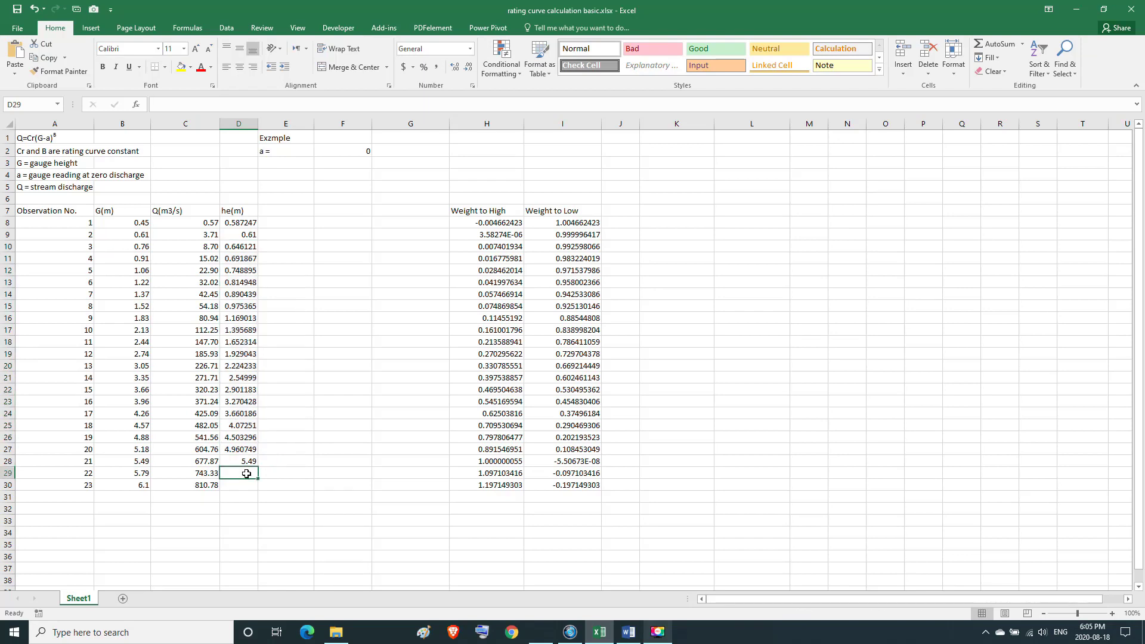
pyautogui.write('=')
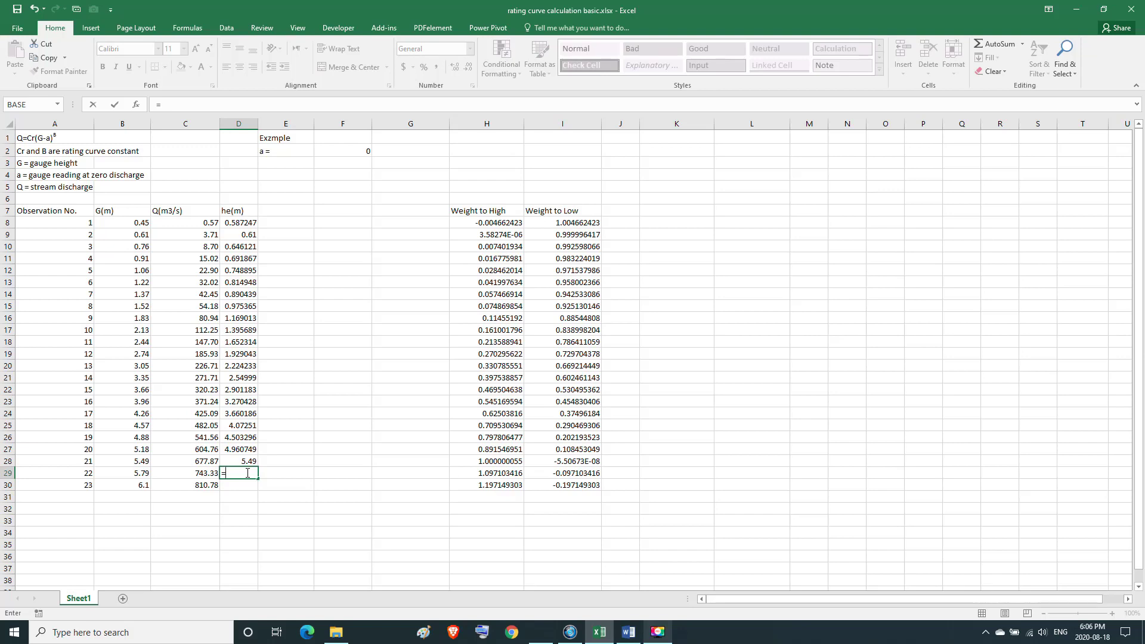
pyautogui.write('5')
pyautogui.write('46')
pyautogui.write('9*')
pyautogui.click(497, 475)
pyautogui.write('+')
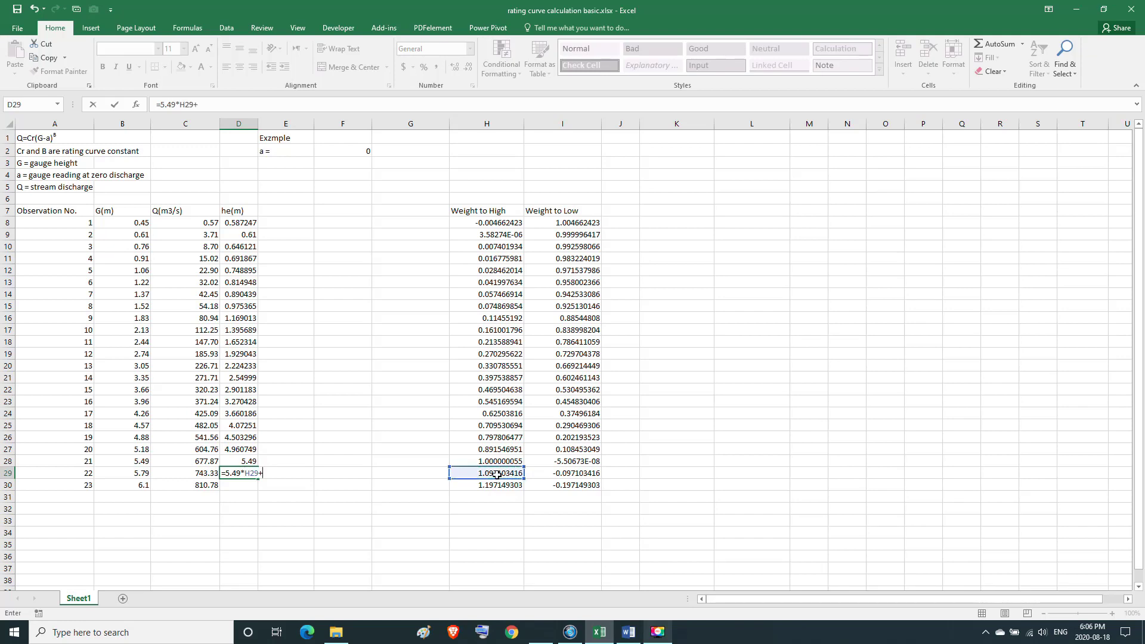
pyautogui.write('0.61')
pyautogui.write('*')
pyautogui.click(564, 475)
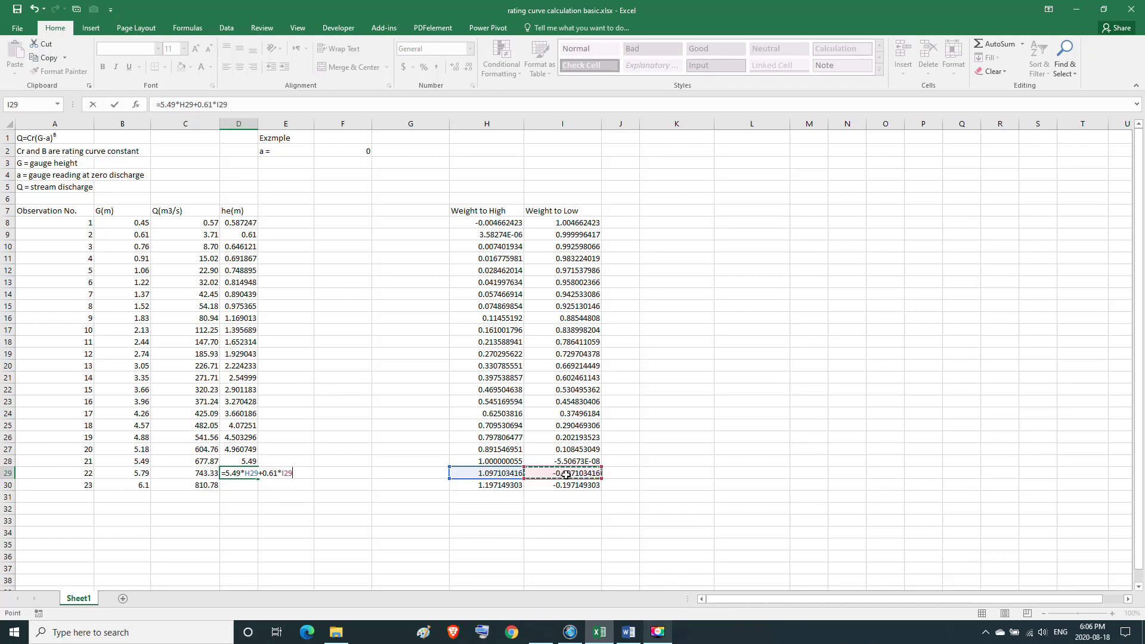
pyautogui.press('Return')
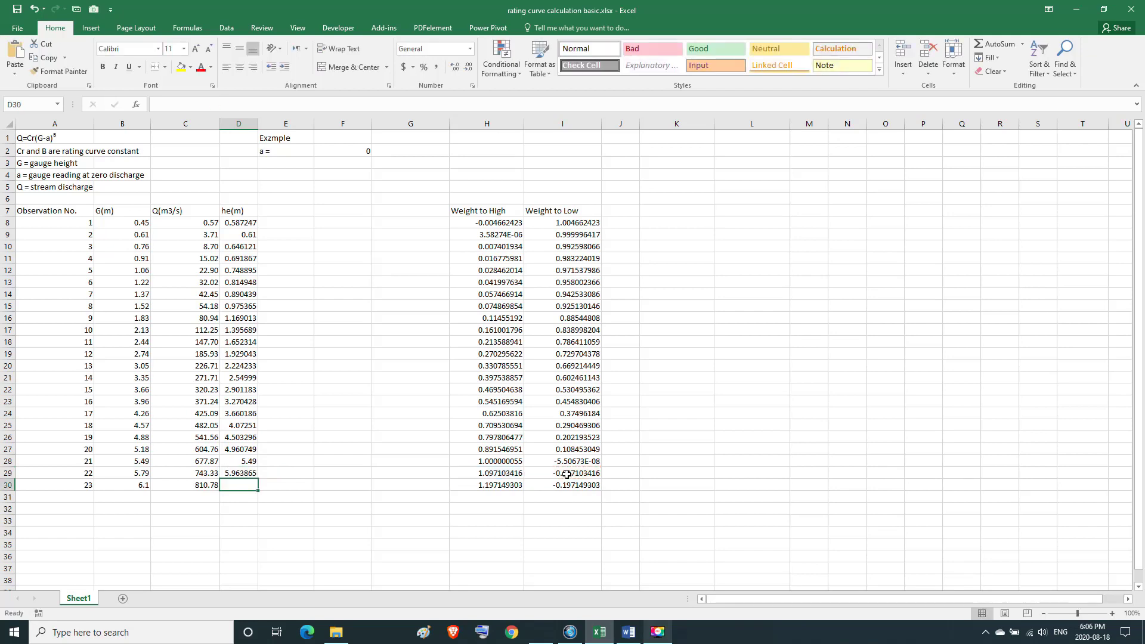
pyautogui.click(245, 471)
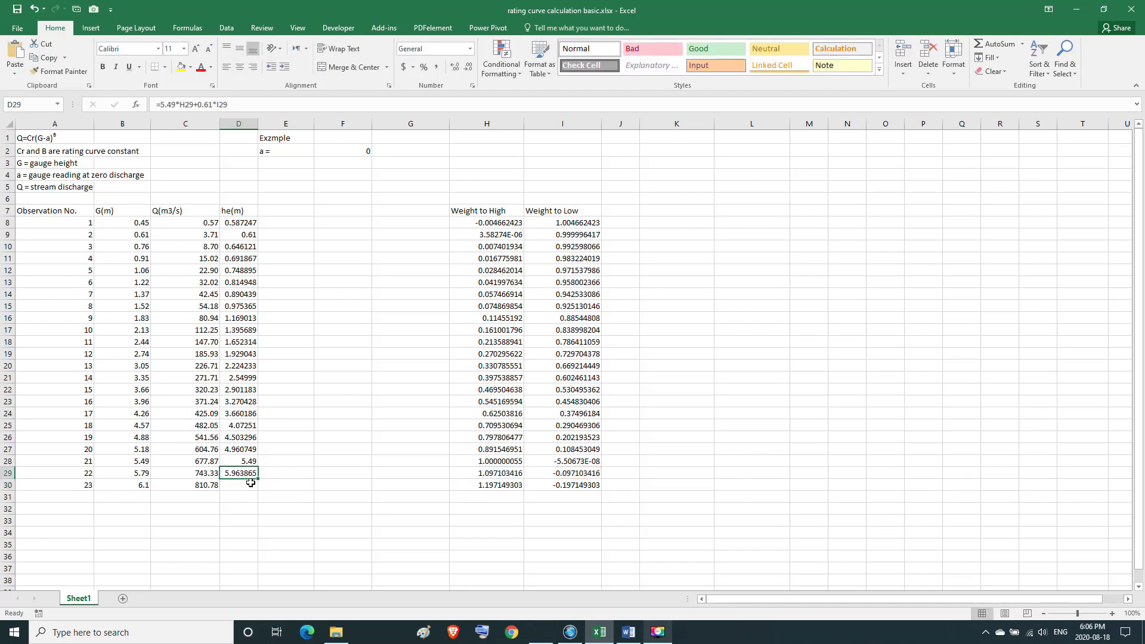
pyautogui.moveTo(256, 482); pyautogui.dragTo(257, 489)
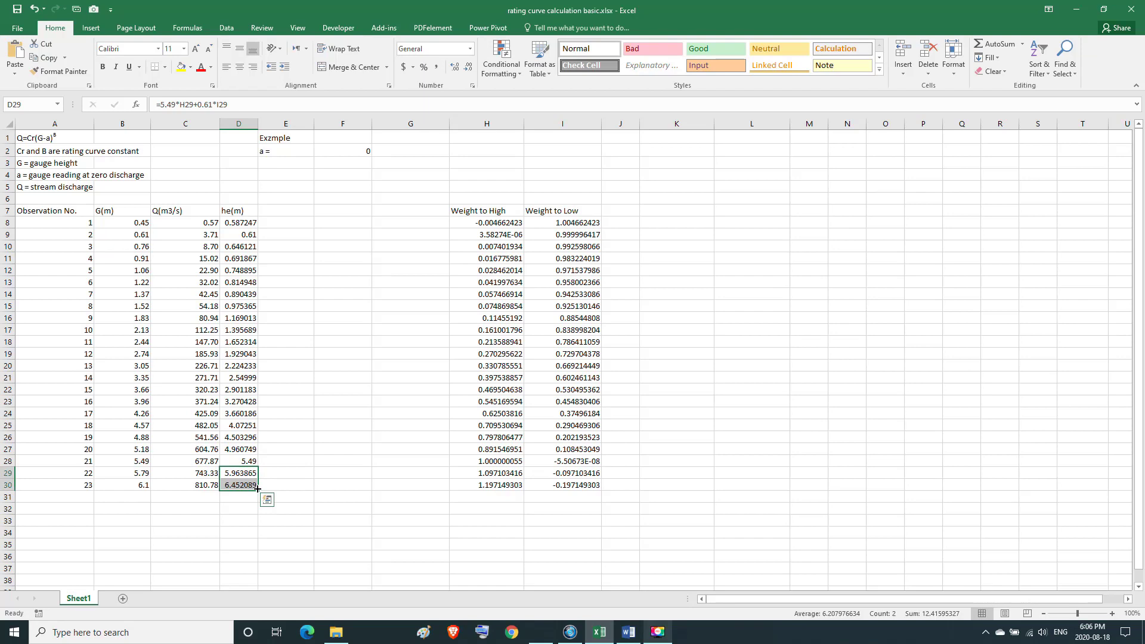
pyautogui.click(248, 224)
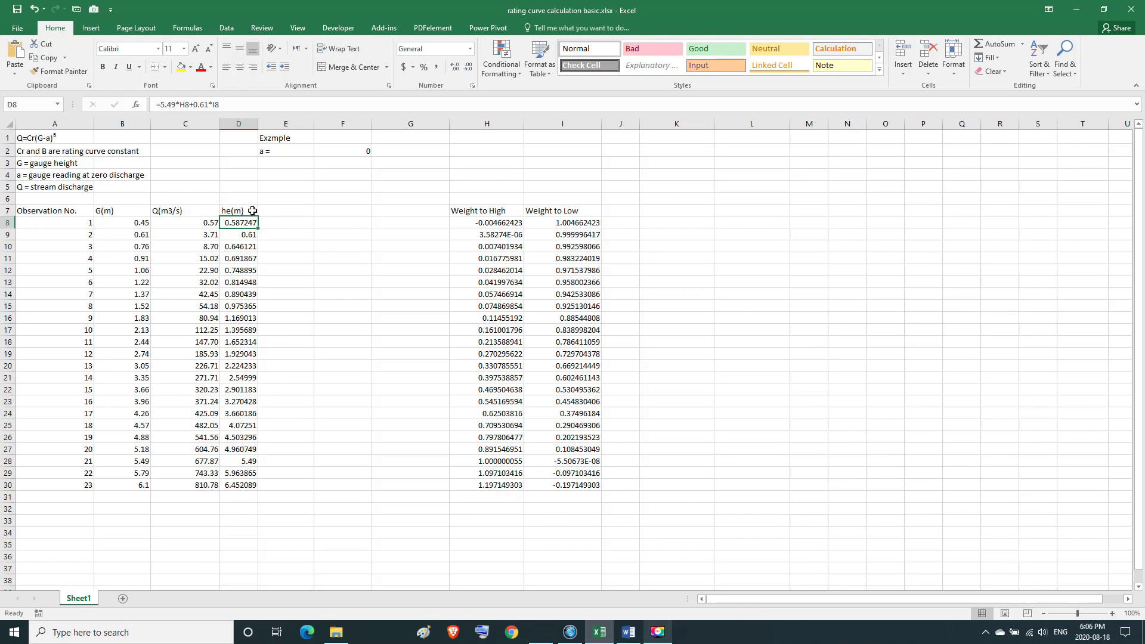
pyautogui.moveTo(252, 211); pyautogui.dragTo(252, 486)
pyautogui.click(199, 216)
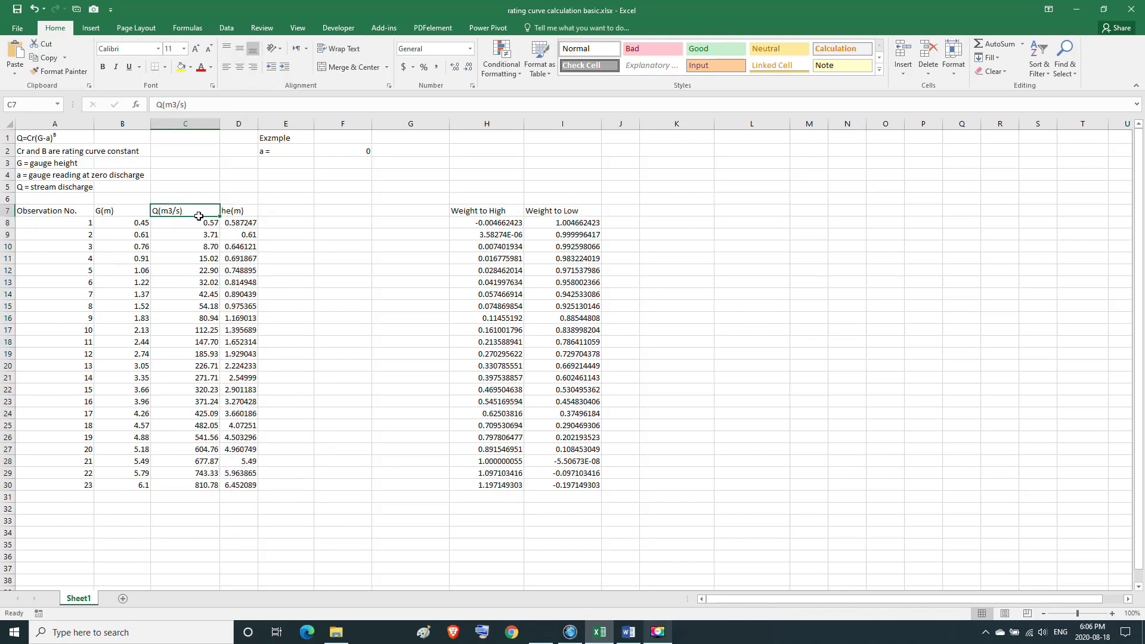
pyautogui.moveTo(198, 216); pyautogui.dragTo(197, 473)
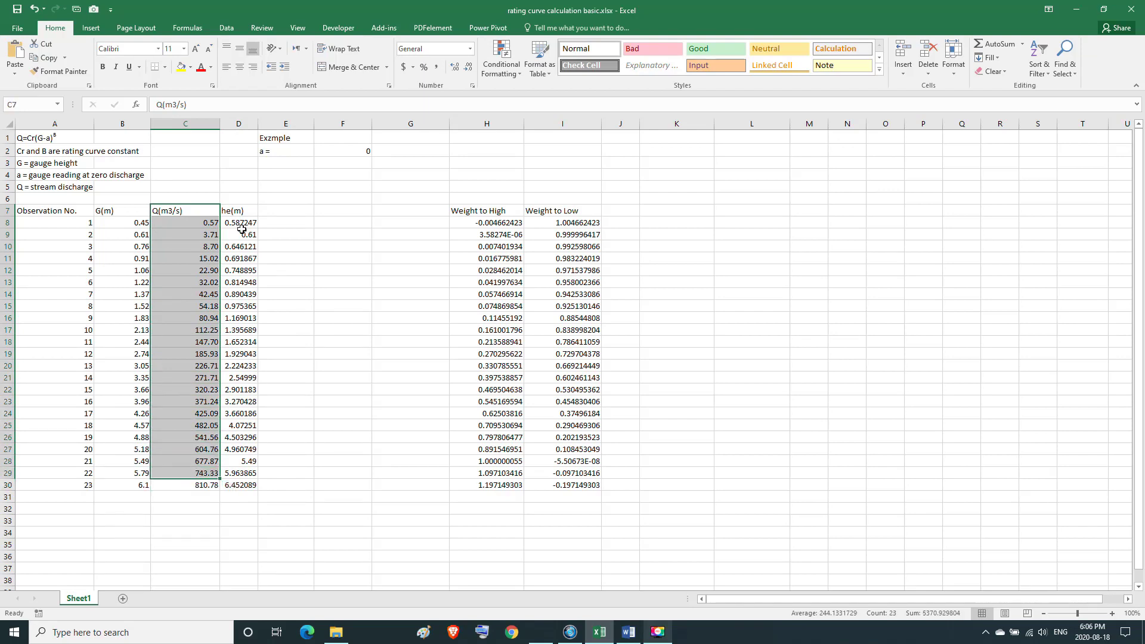
pyautogui.moveTo(245, 212); pyautogui.dragTo(243, 479)
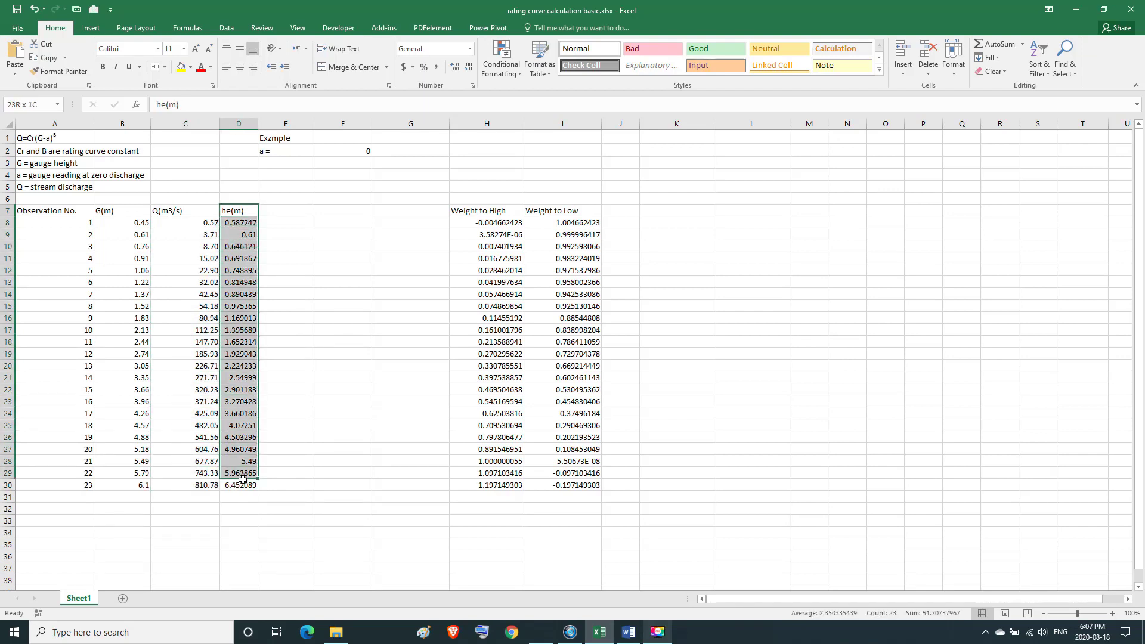
pyautogui.moveTo(185, 216); pyautogui.dragTo(190, 484)
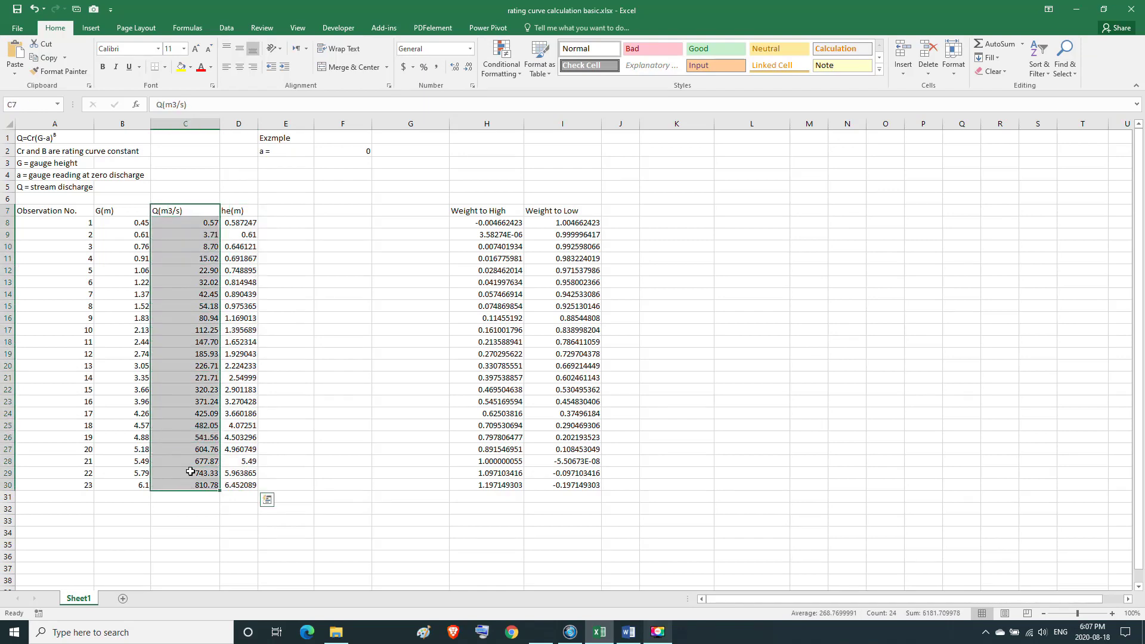
pyautogui.click(281, 214)
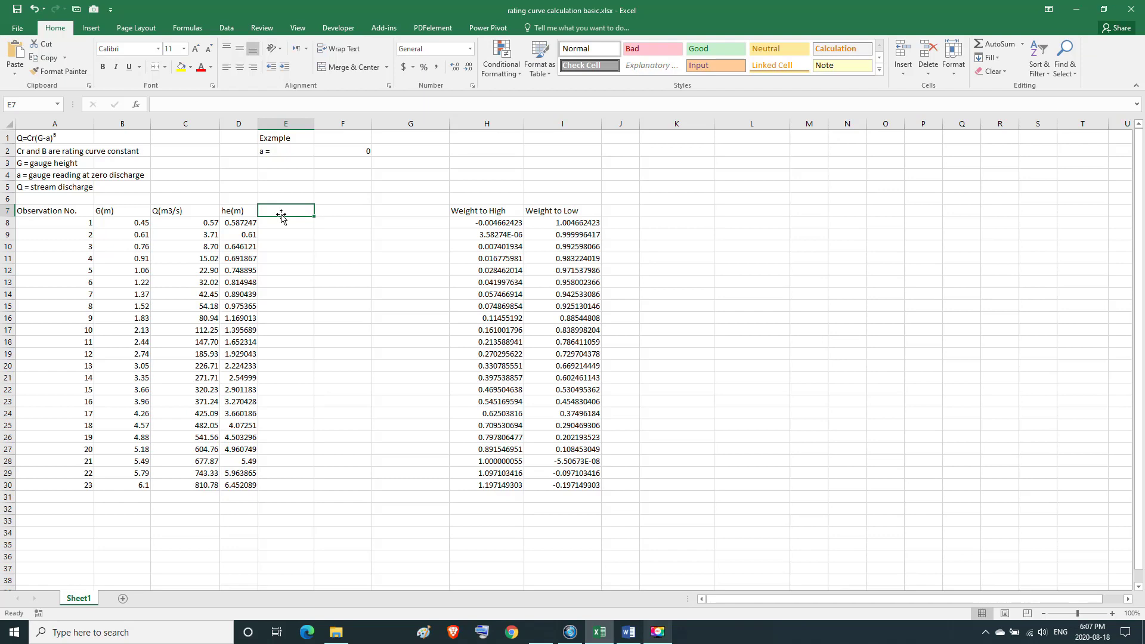
pyautogui.click(126, 213)
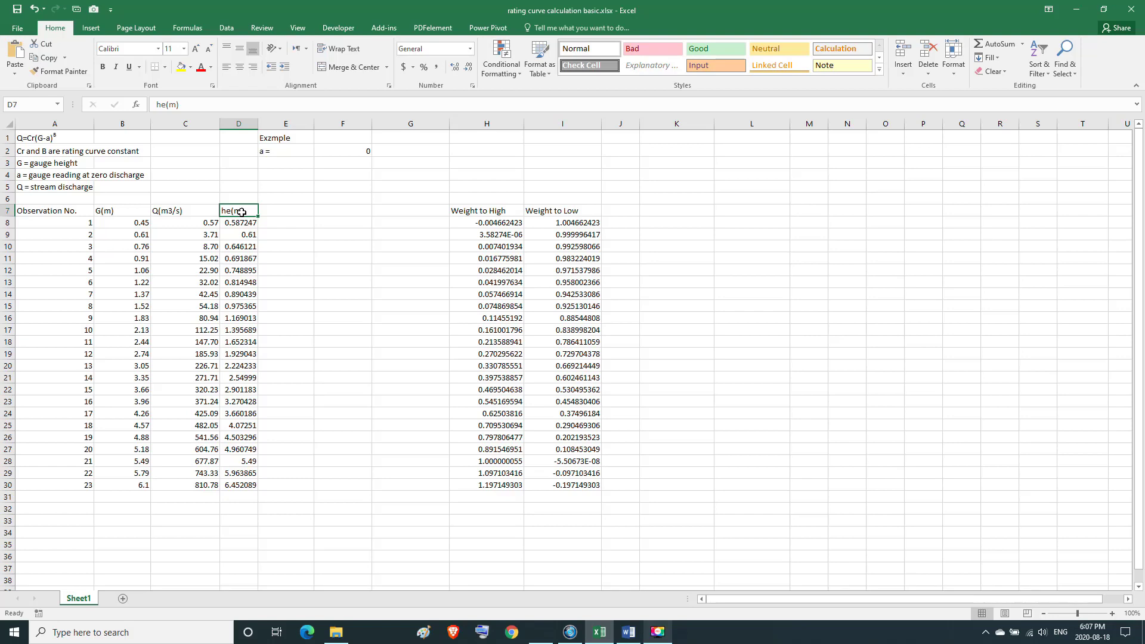
# Label E7 'ERROR' and F7 'SQ ERROR', then begin a formula in E8.
pyautogui.click(292, 213)
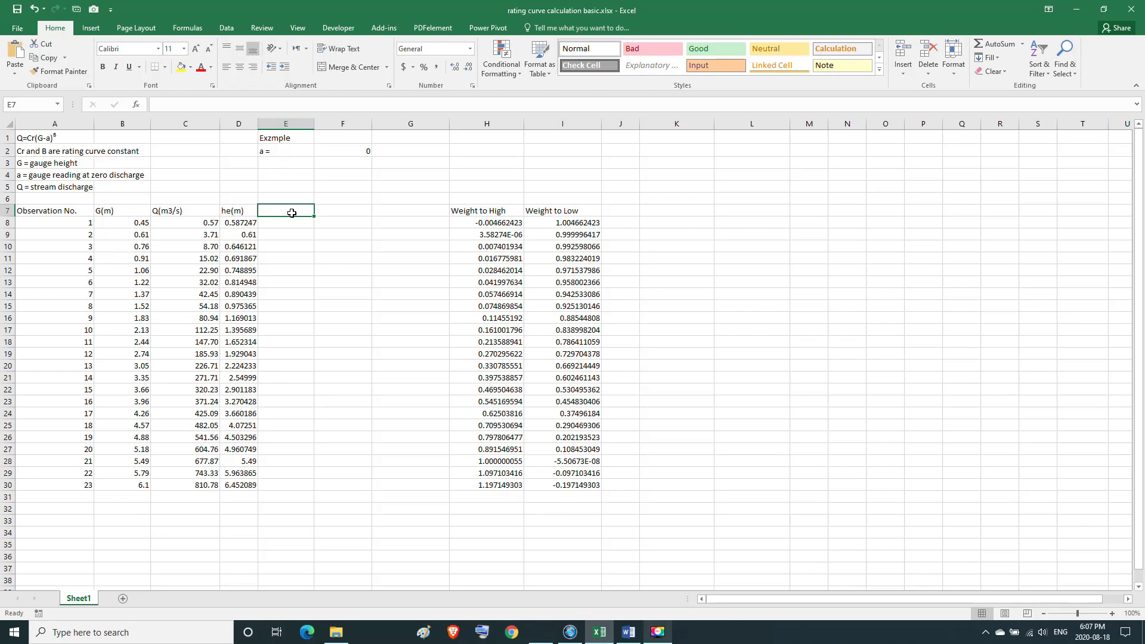
pyautogui.write('e')
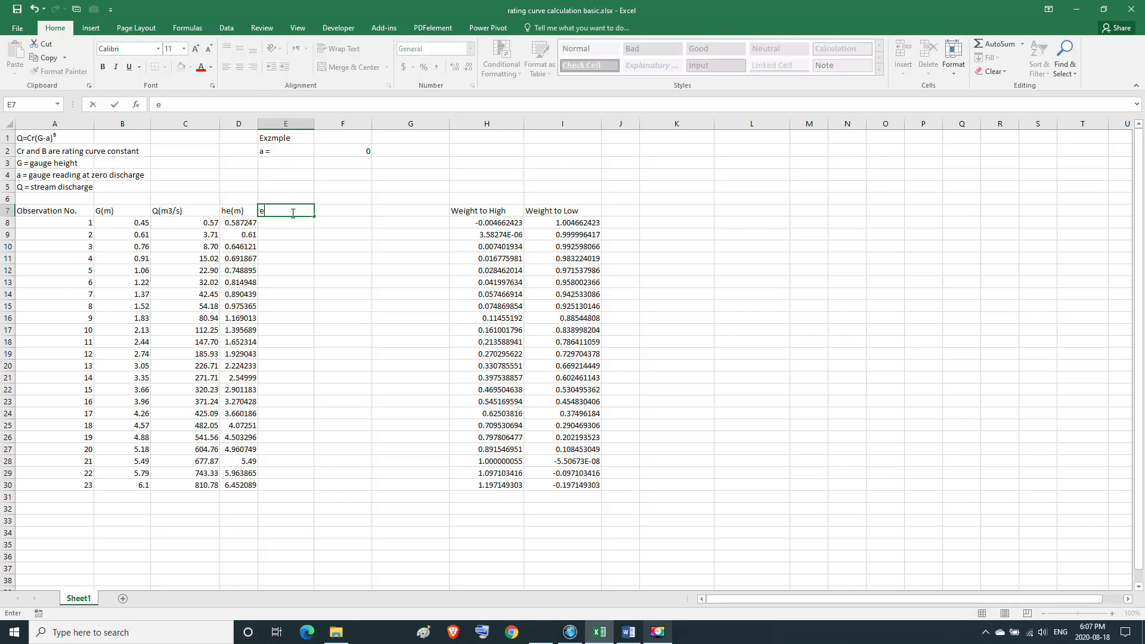
pyautogui.write('rro')
pyautogui.press('BackSpace')
pyautogui.press('BackSpace')
pyautogui.press('BackSpace')
pyautogui.press('BackSpace')
pyautogui.write('ERR')
pyautogui.write('OR')
pyautogui.click(358, 216)
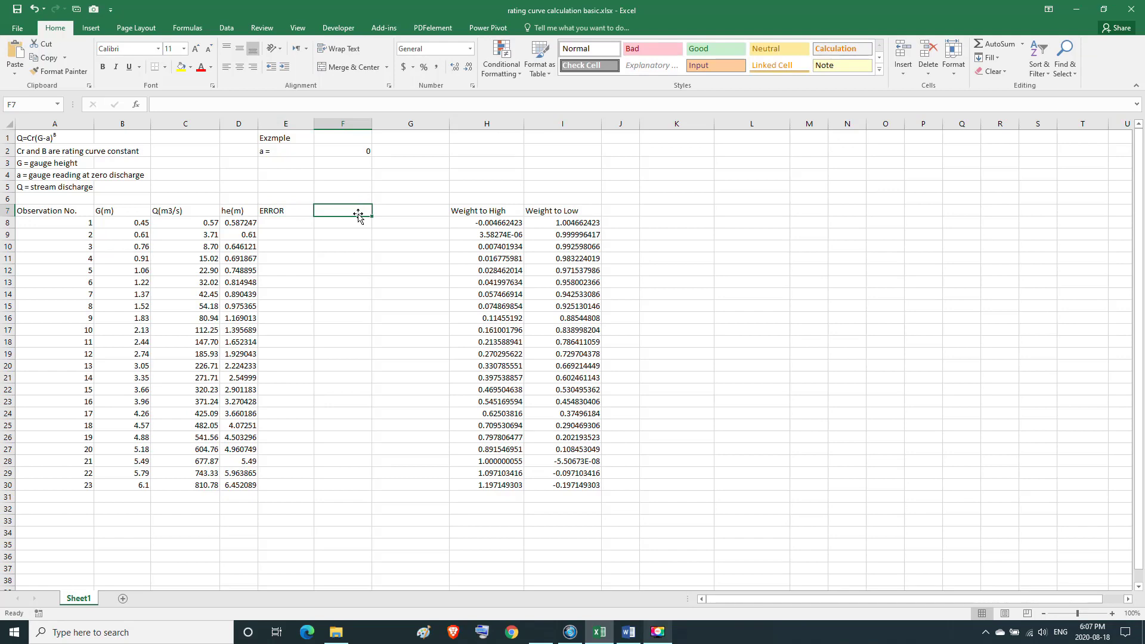
pyautogui.write('SQ')
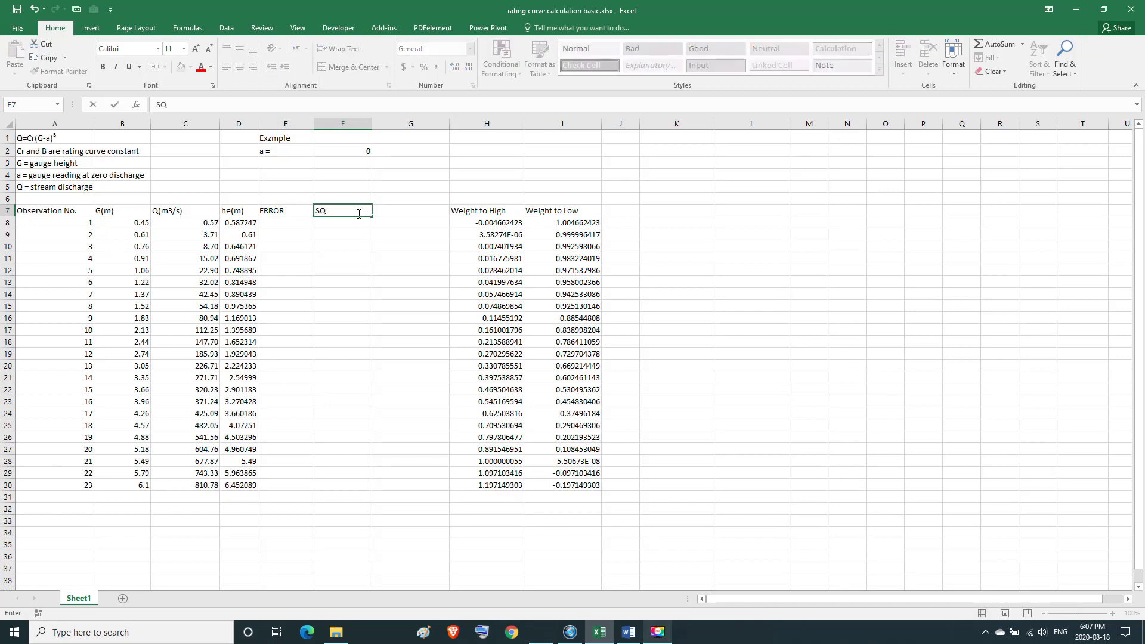
pyautogui.write(' ER')
pyautogui.write('ROR')
pyautogui.click(299, 226)
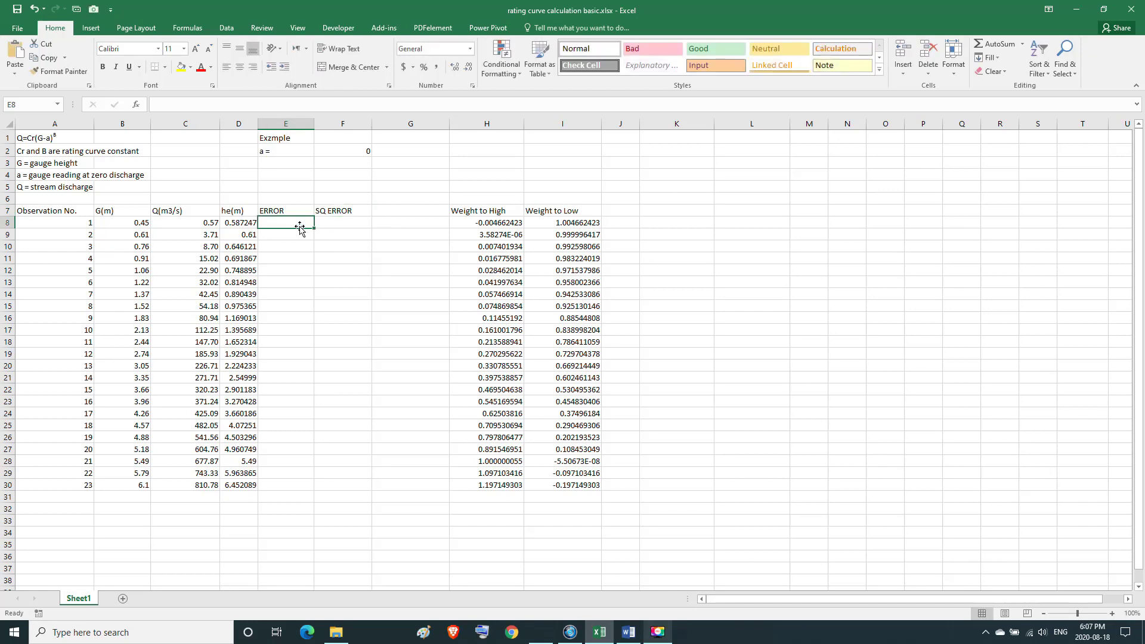
pyautogui.write('=')
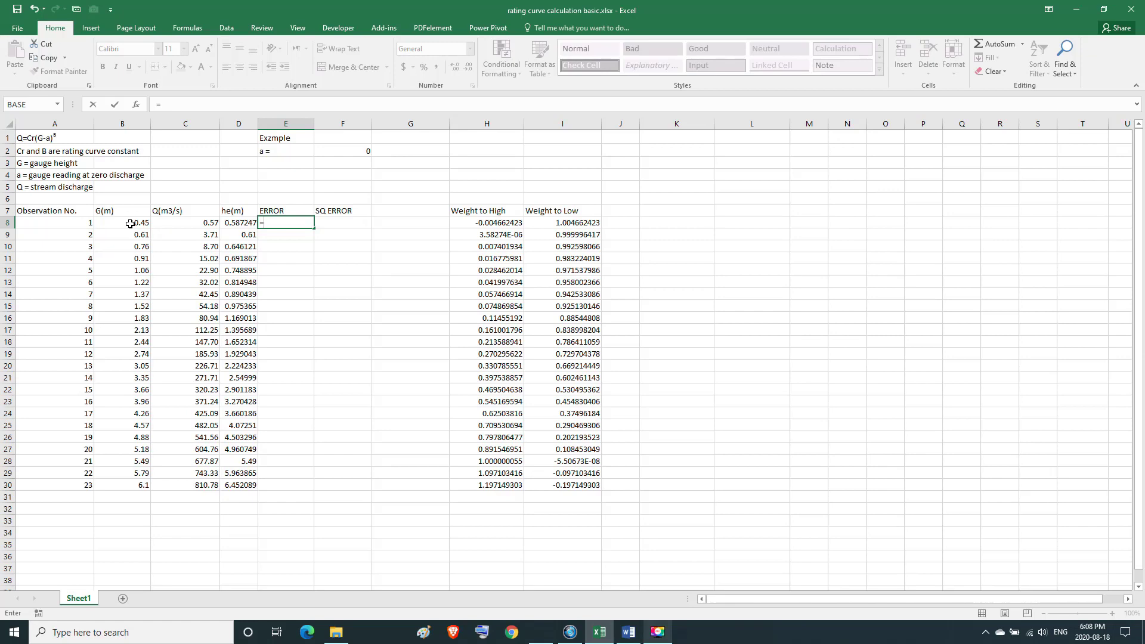
# Enter =B8-D8 in E8 and fill it down to E30 (-0.137247376 to -0.352088598).
pyautogui.click(130, 224)
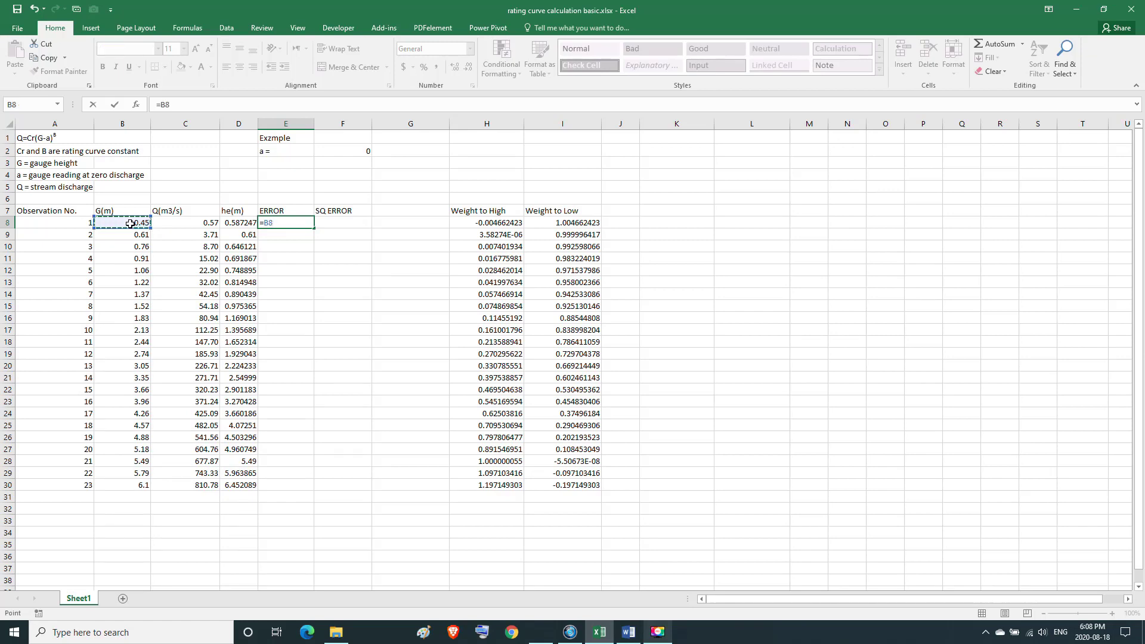
pyautogui.write('-')
pyautogui.click(245, 221)
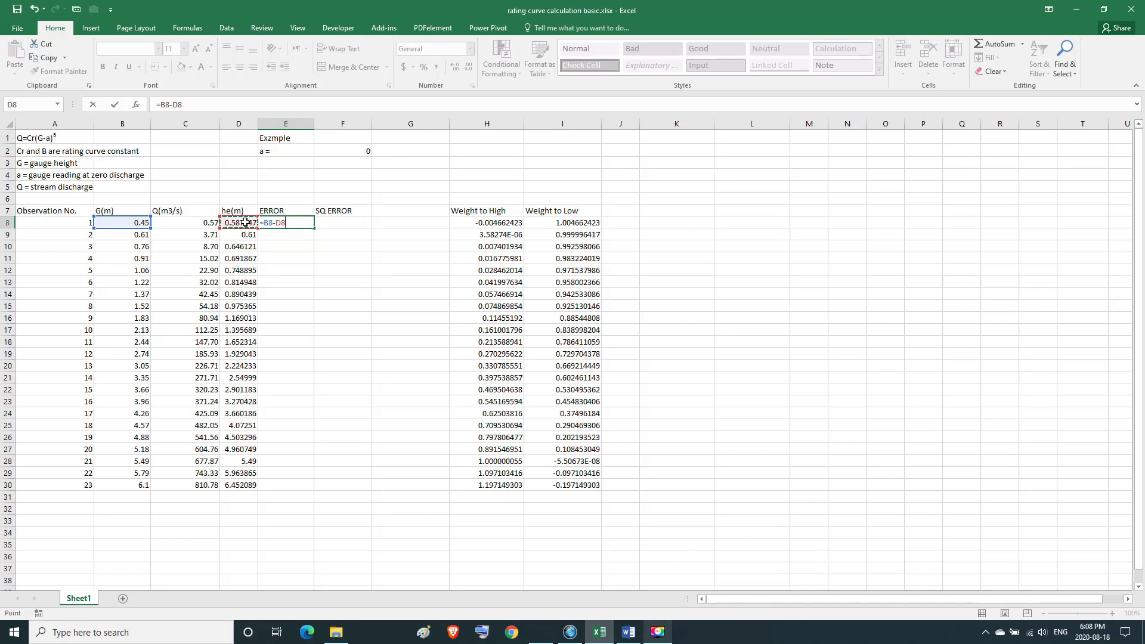
pyautogui.press('Return')
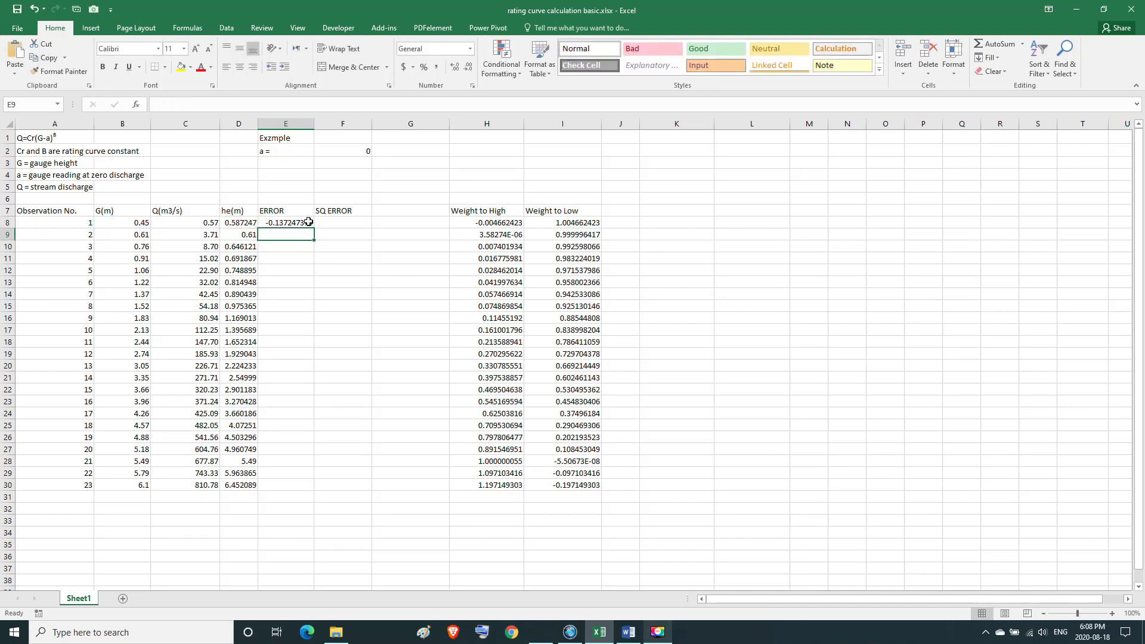
pyautogui.click(308, 222)
pyautogui.moveTo(315, 229); pyautogui.dragTo(300, 485)
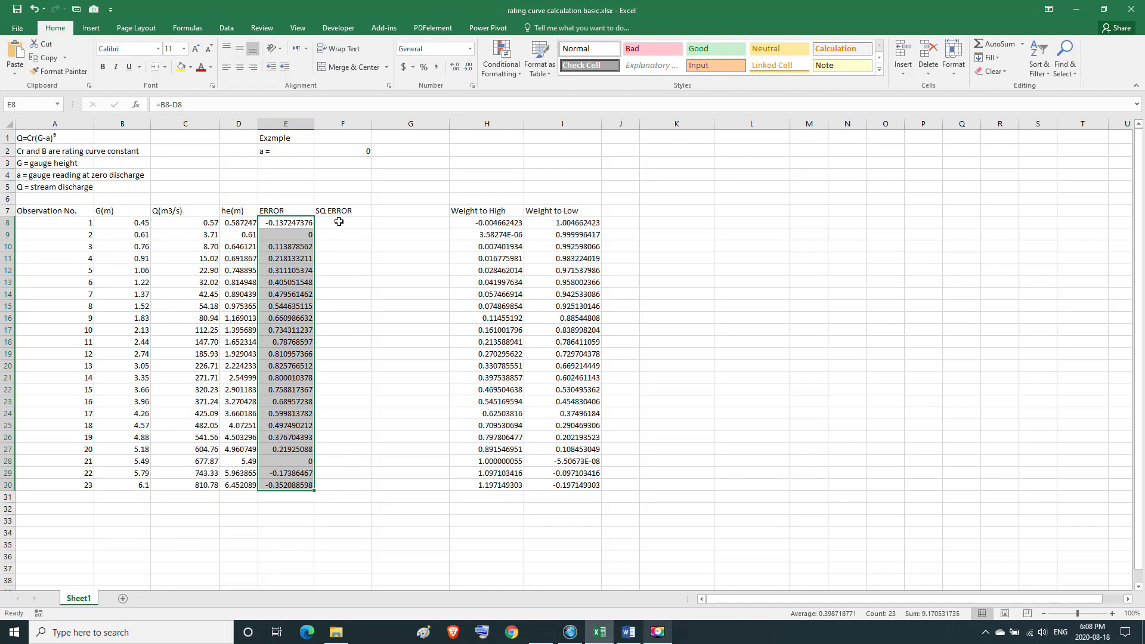
pyautogui.click(339, 222)
pyautogui.write('=')
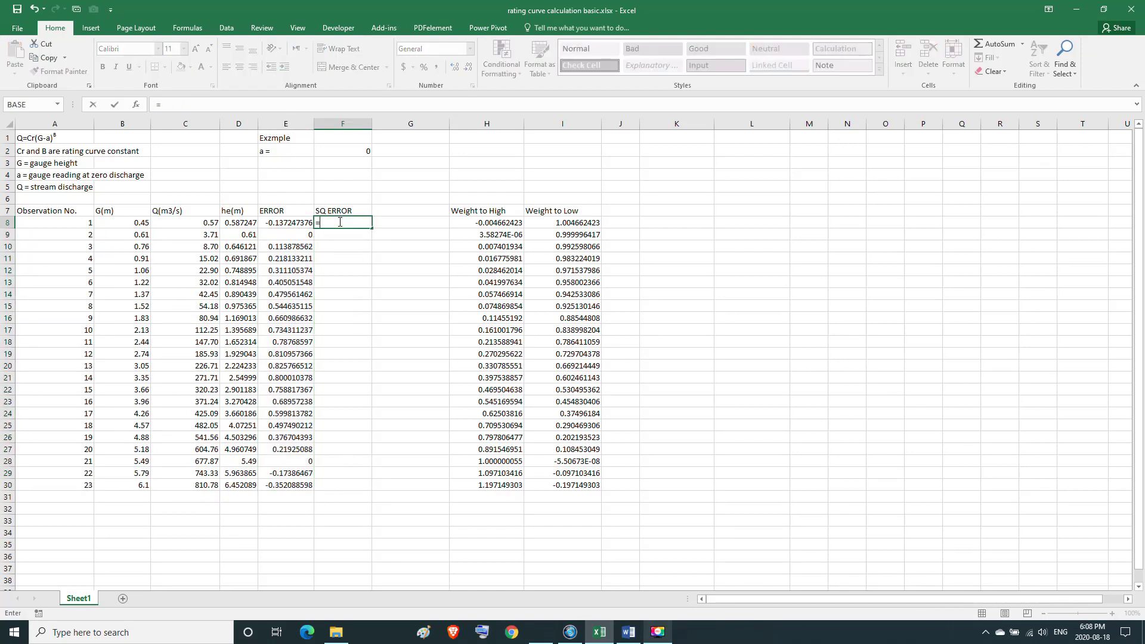
# Enter =E8*E8 in F8 and fill it down through F30.
pyautogui.click(293, 222)
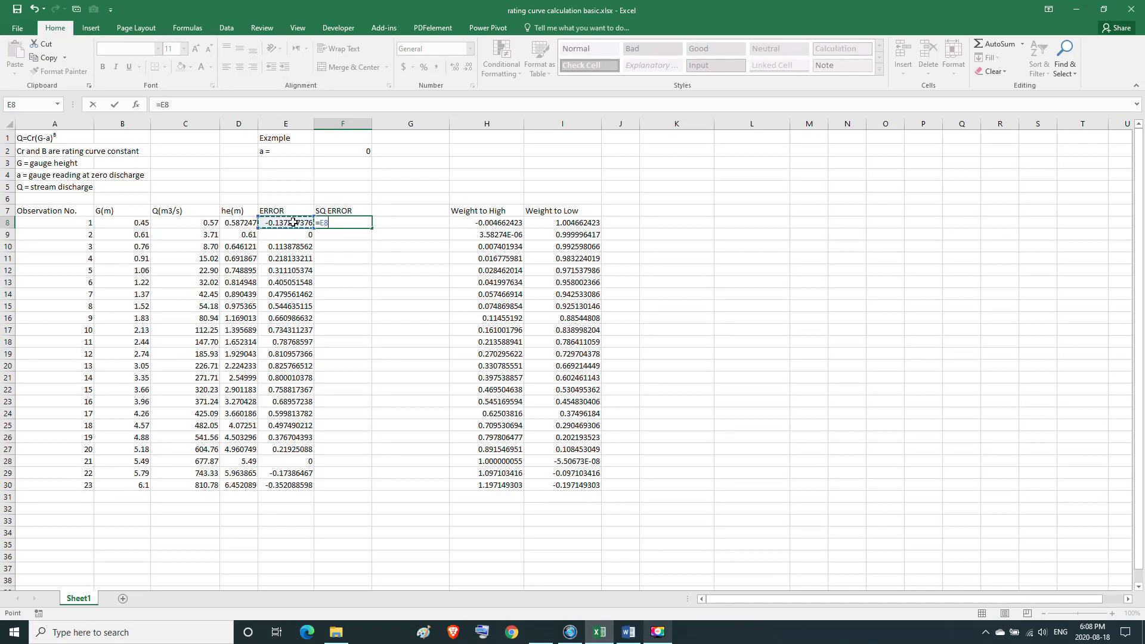
pyautogui.write('*')
pyautogui.click(293, 222)
pyautogui.press('Return')
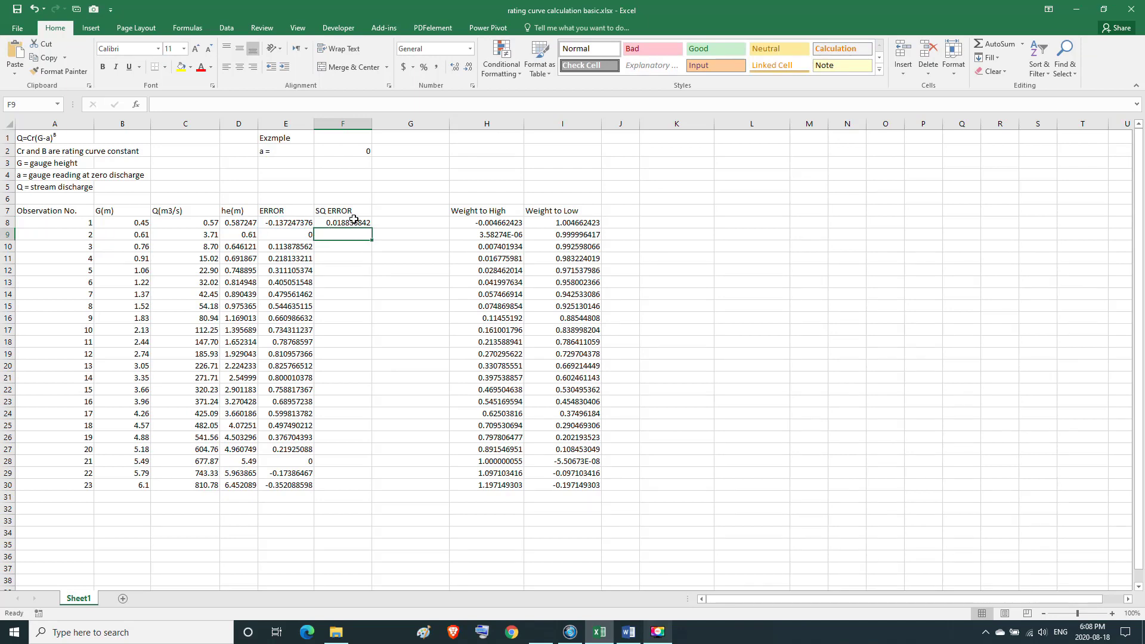
pyautogui.click(361, 225)
pyautogui.moveTo(371, 229); pyautogui.dragTo(364, 484)
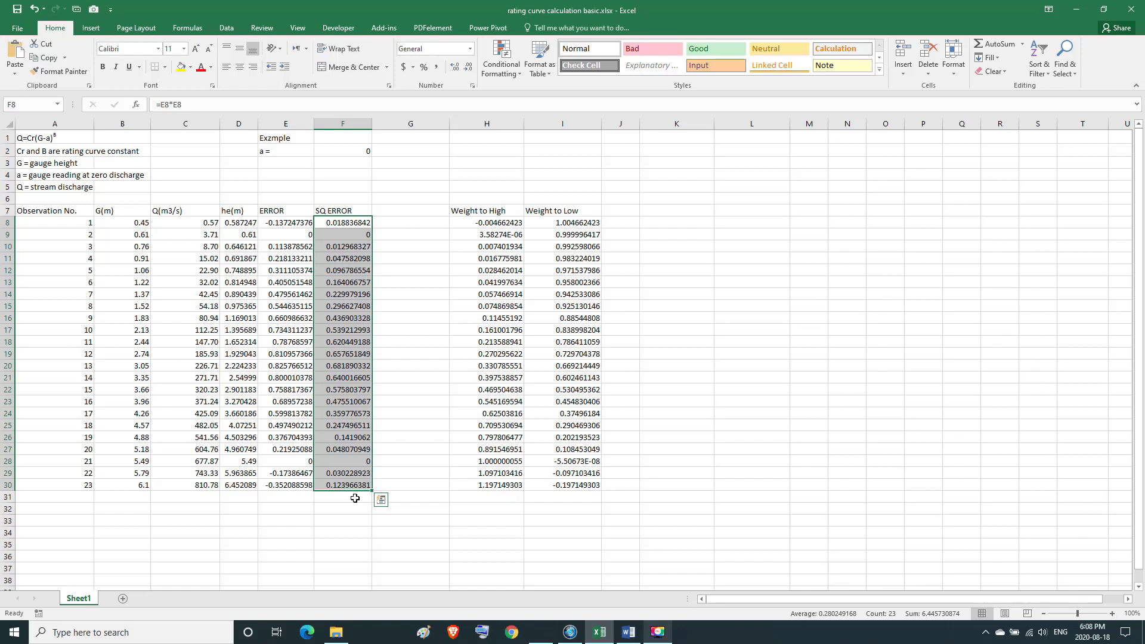
pyautogui.click(355, 498)
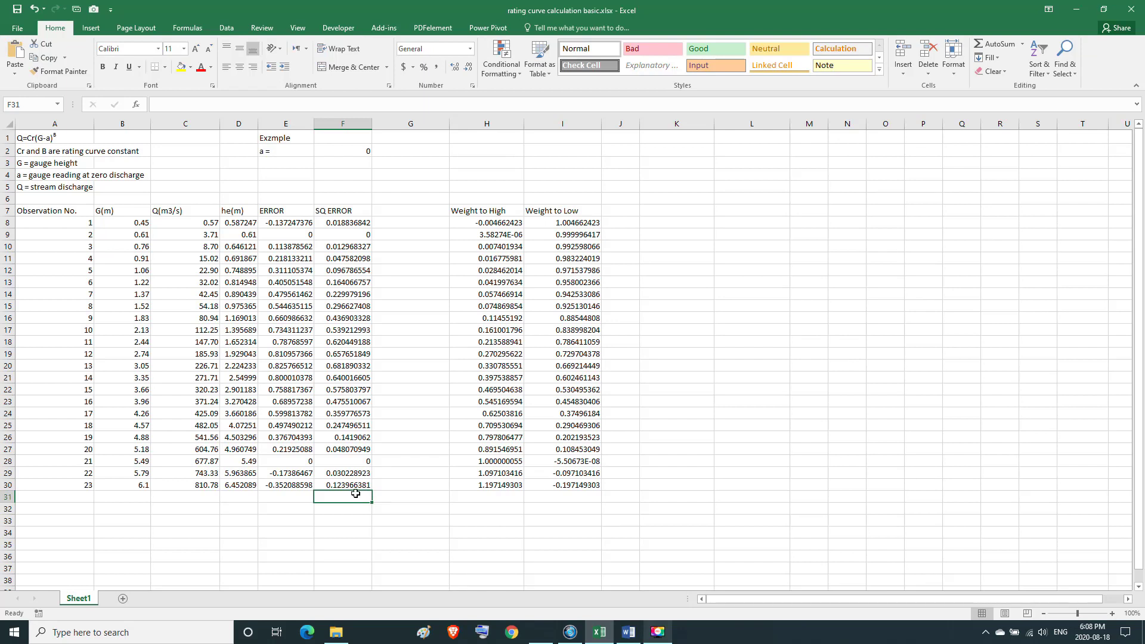
# Use AutoSum to total F8:F30 in F31, giving 6.445730874.
pyautogui.write('=')
pyautogui.click(188, 27)
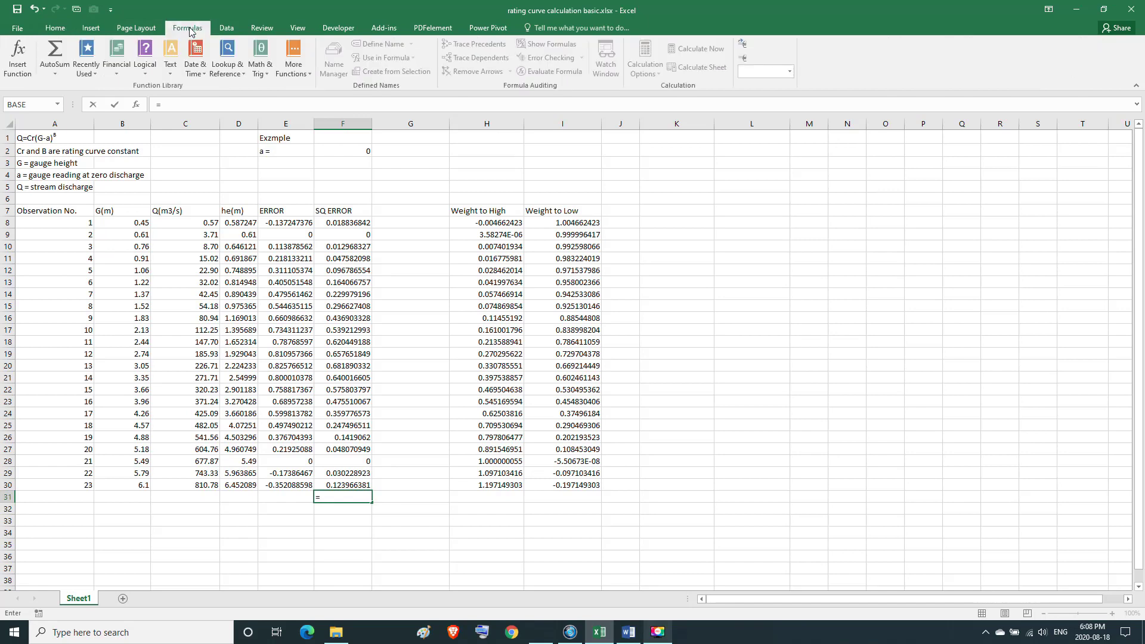
pyautogui.click(58, 75)
pyautogui.click(60, 77)
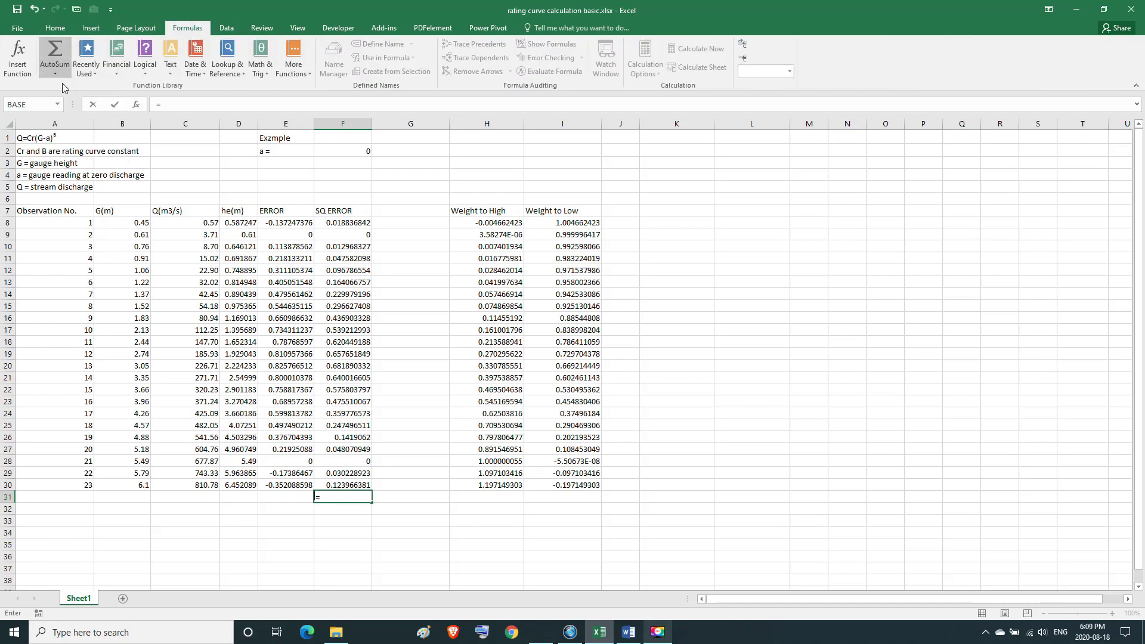
pyautogui.click(57, 73)
pyautogui.click(62, 87)
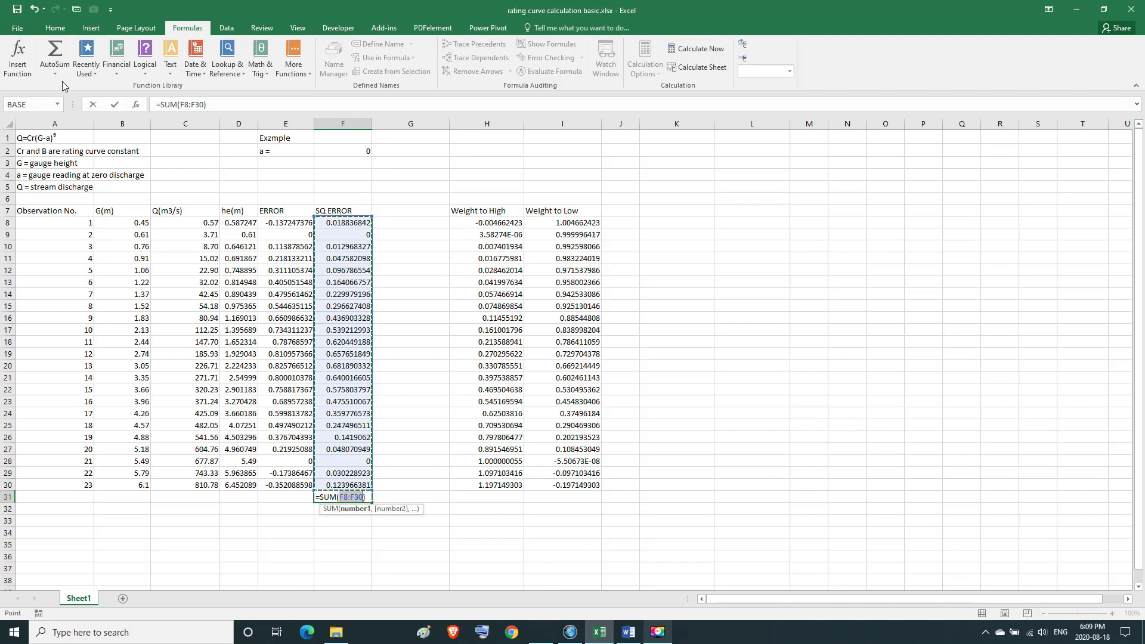
pyautogui.press('Return')
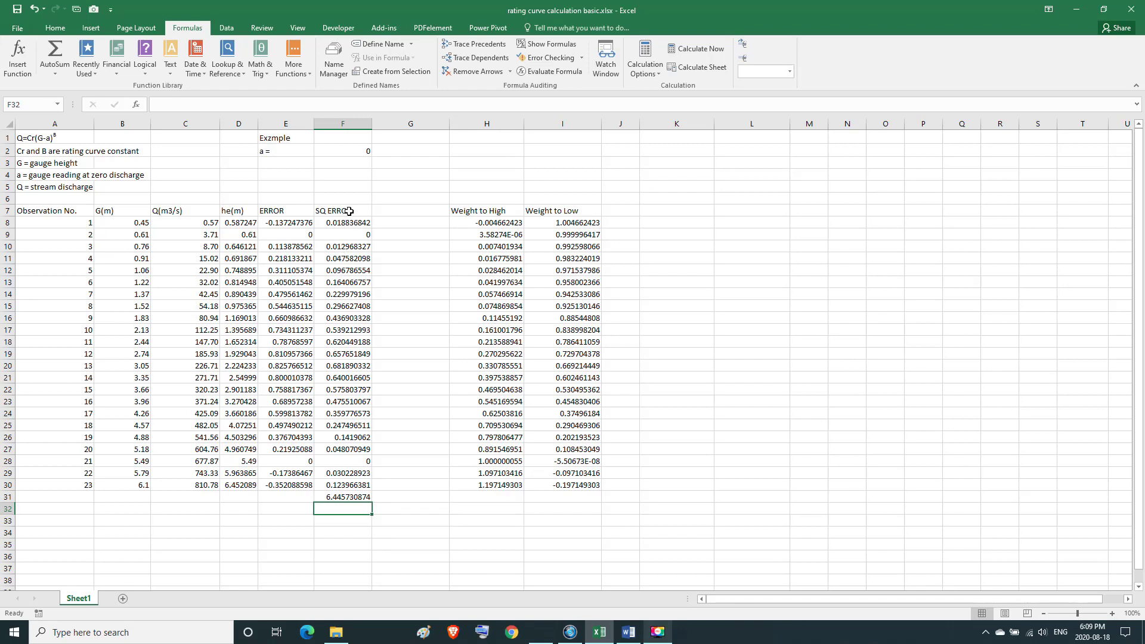
pyautogui.click(349, 211)
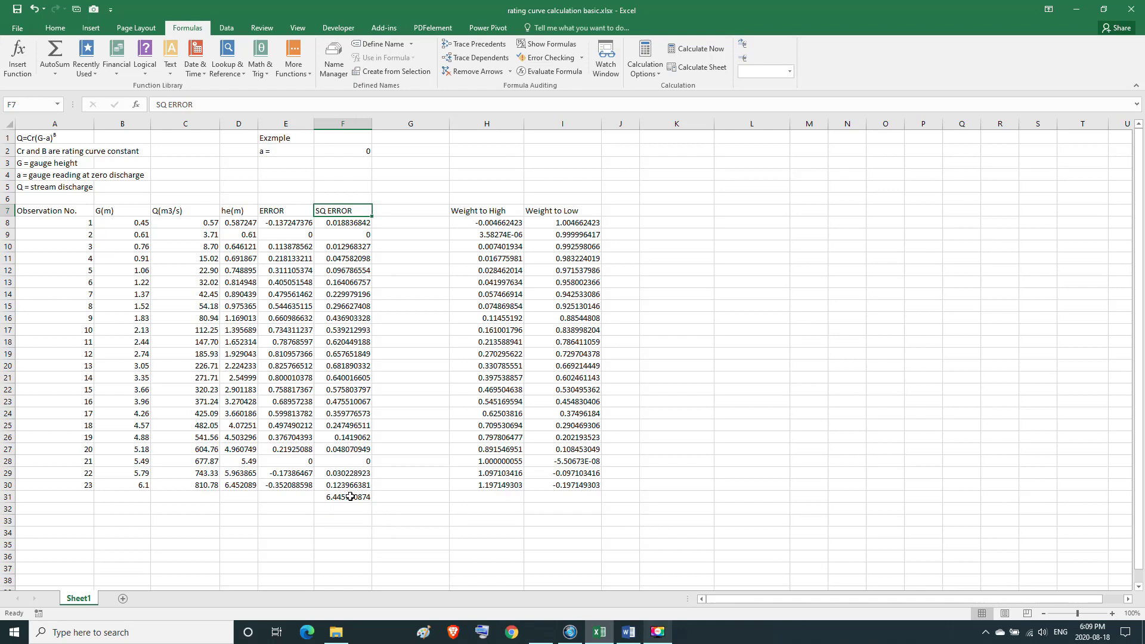
pyautogui.click(350, 497)
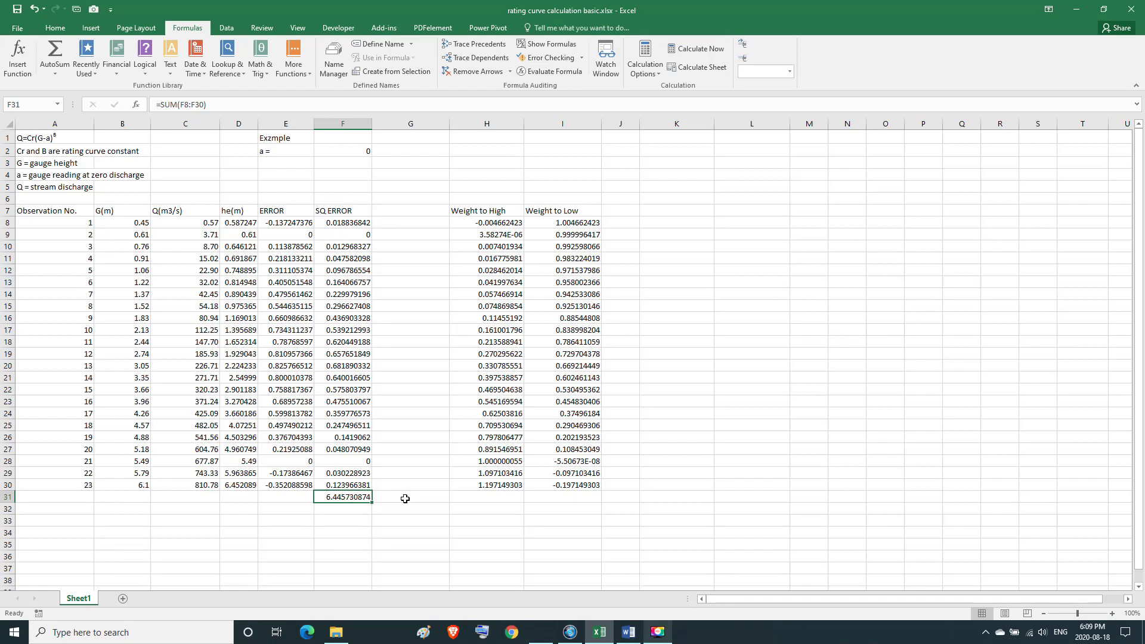
# Label the total 'SUM' in G31.
pyautogui.click(405, 498)
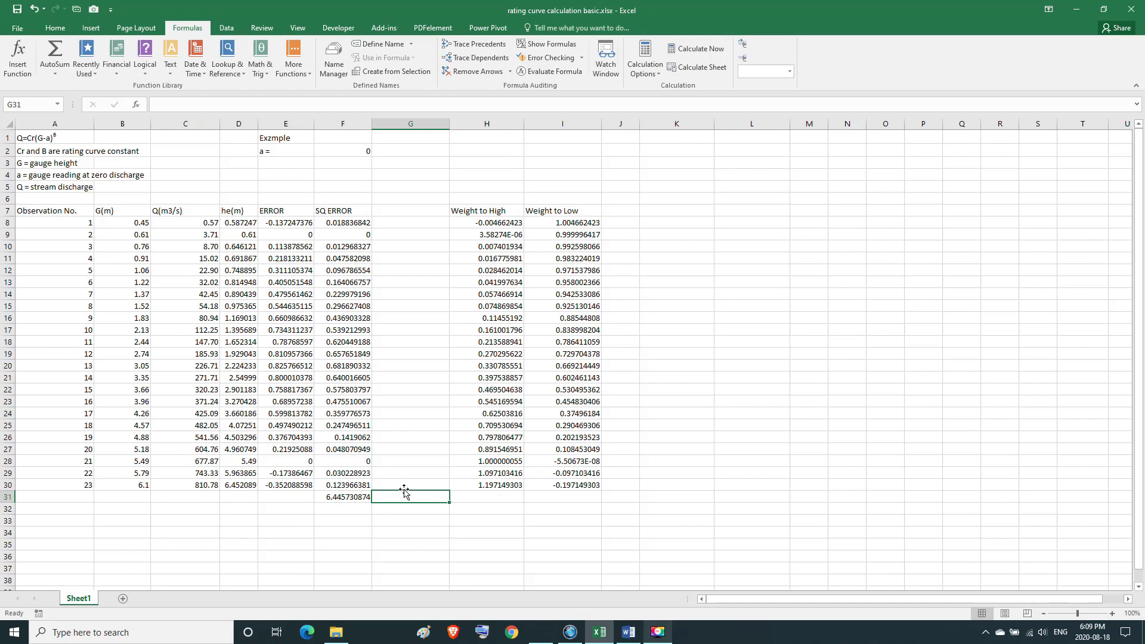
pyautogui.write('SU')
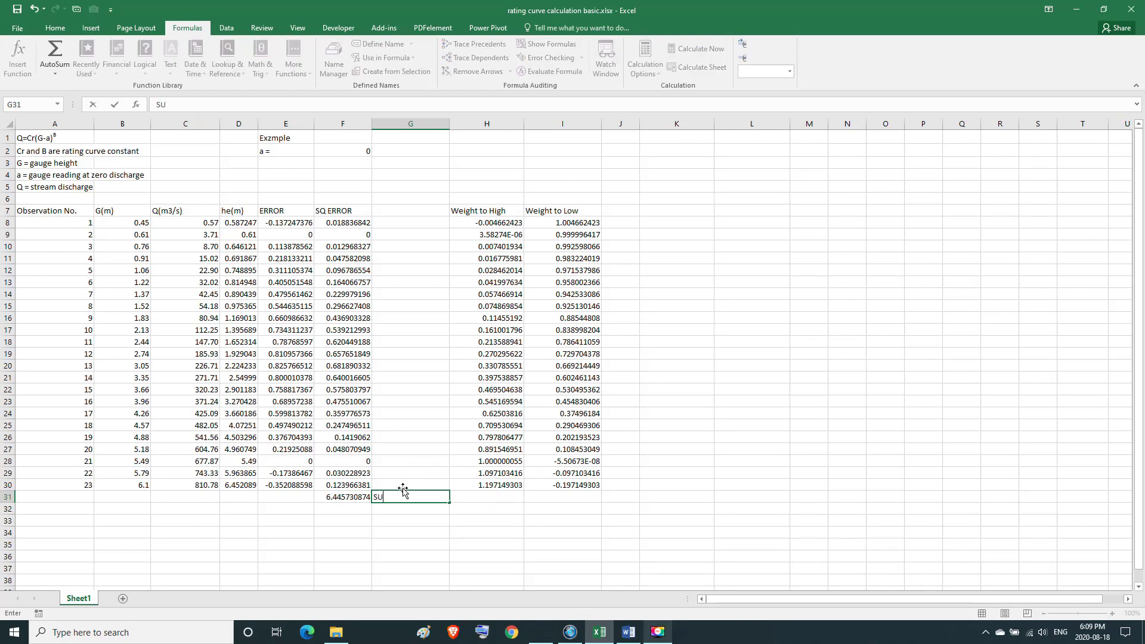
pyautogui.write('M')
pyautogui.press('Return')
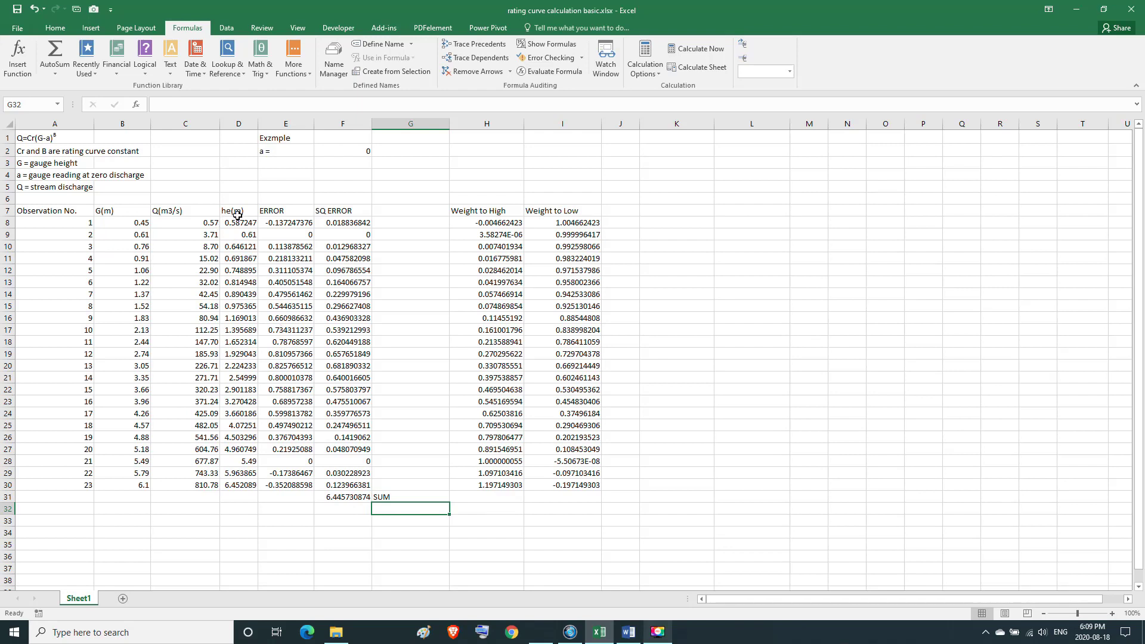
pyautogui.moveTo(241, 222); pyautogui.dragTo(238, 466)
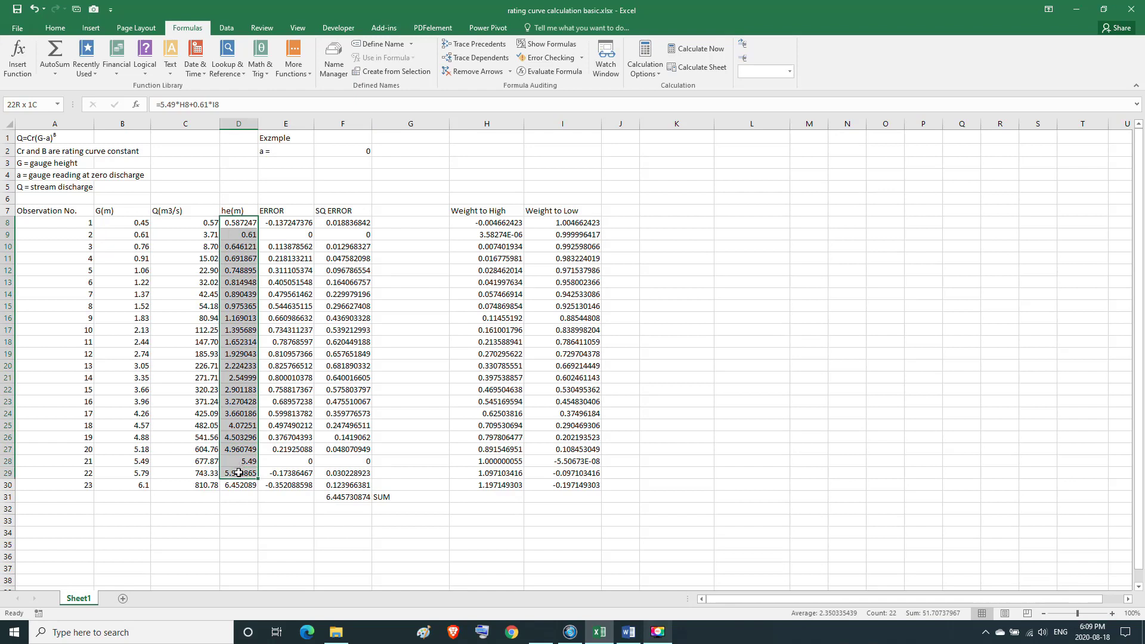
pyautogui.moveTo(238, 467); pyautogui.dragTo(238, 484)
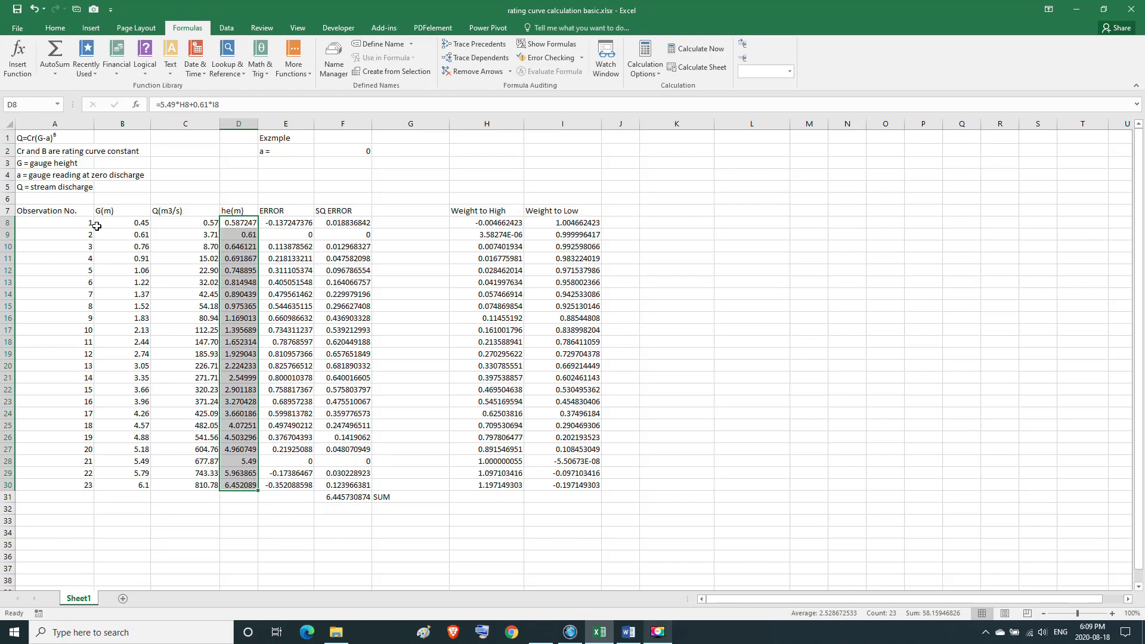
pyautogui.click(76, 224)
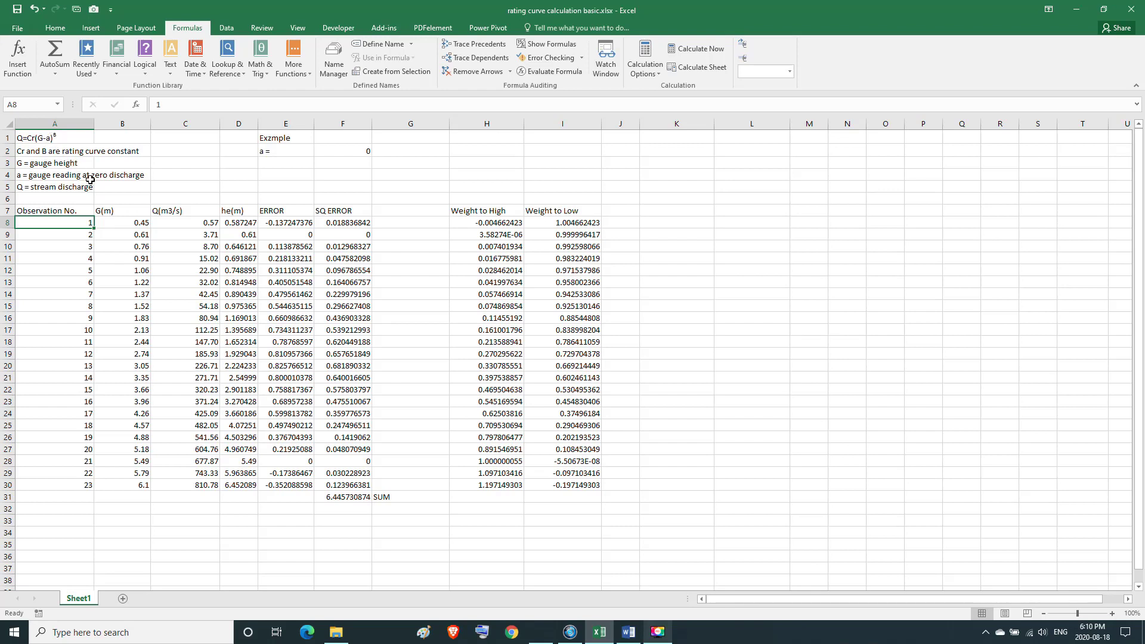
pyautogui.click(161, 211)
pyautogui.click(137, 209)
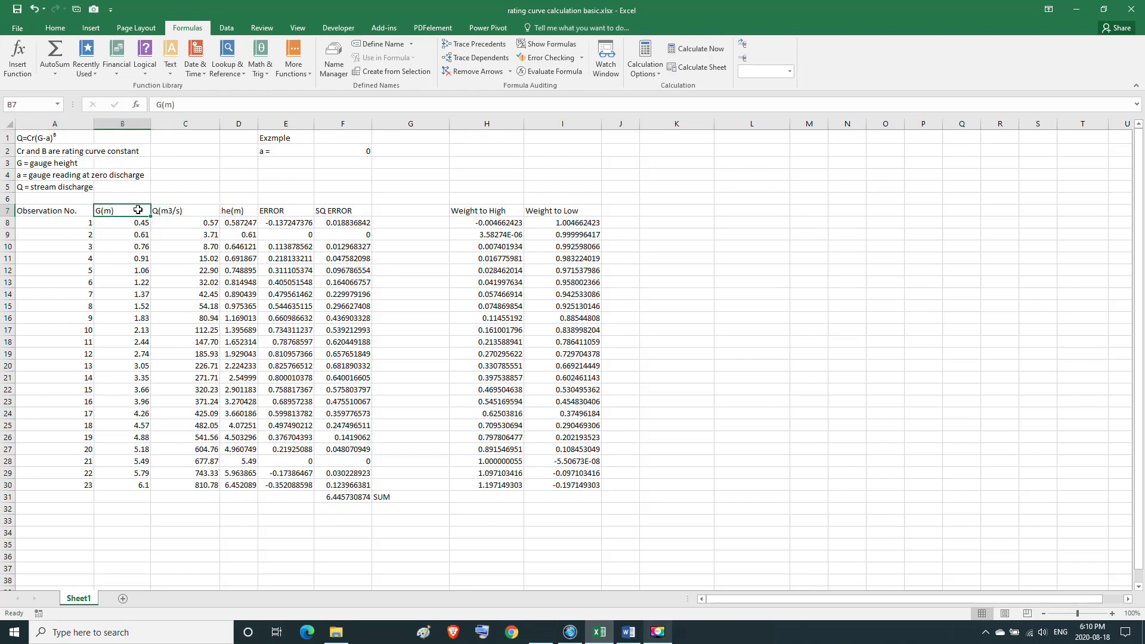
pyautogui.click(60, 138)
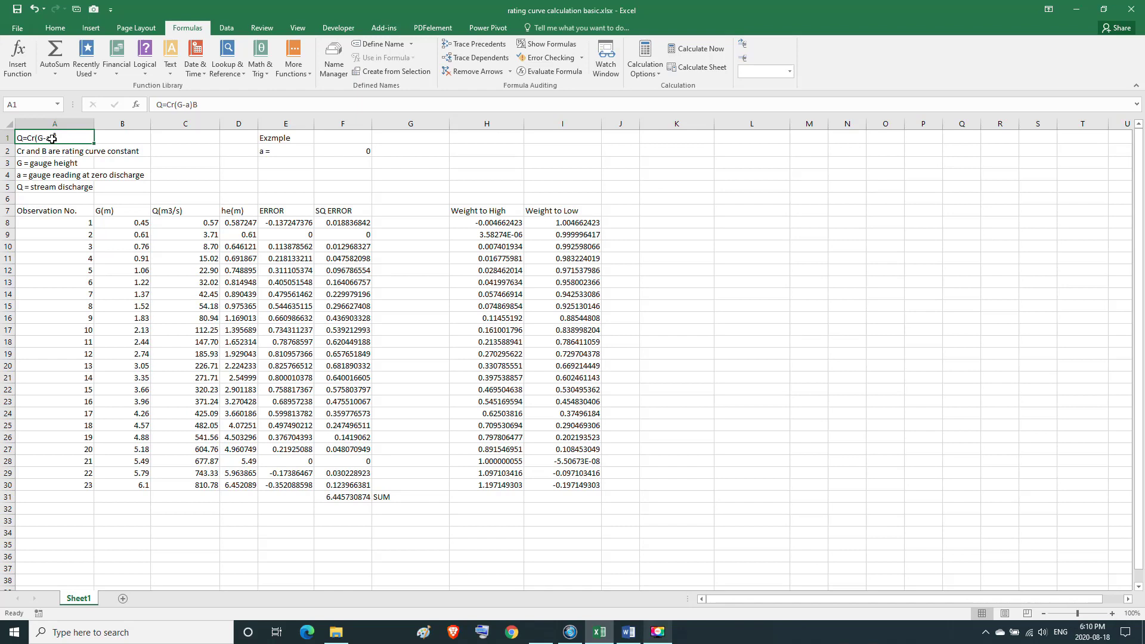
pyautogui.click(659, 634)
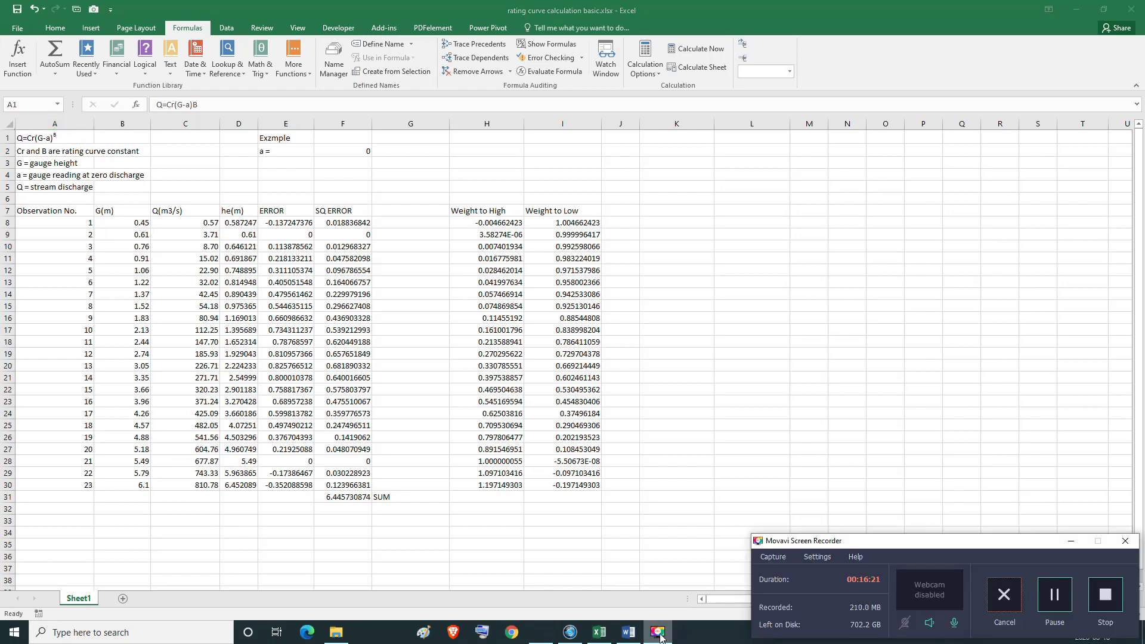
# Select the G(m) values B8:B30 together with the he(m) values D8:D30.
pyautogui.click(659, 633)
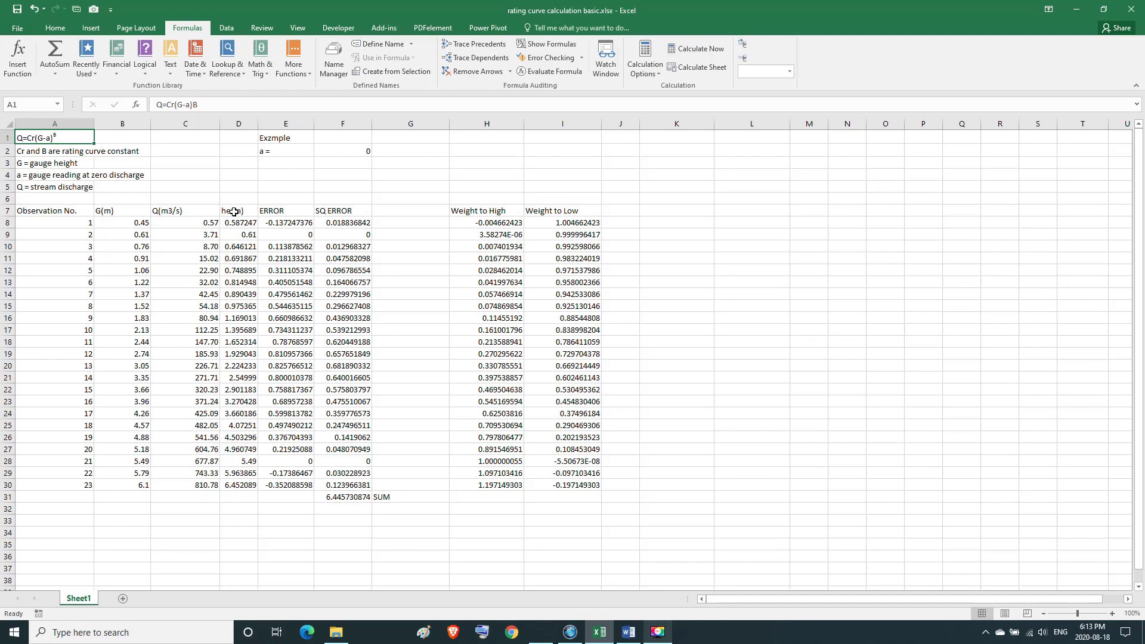
pyautogui.click(234, 212)
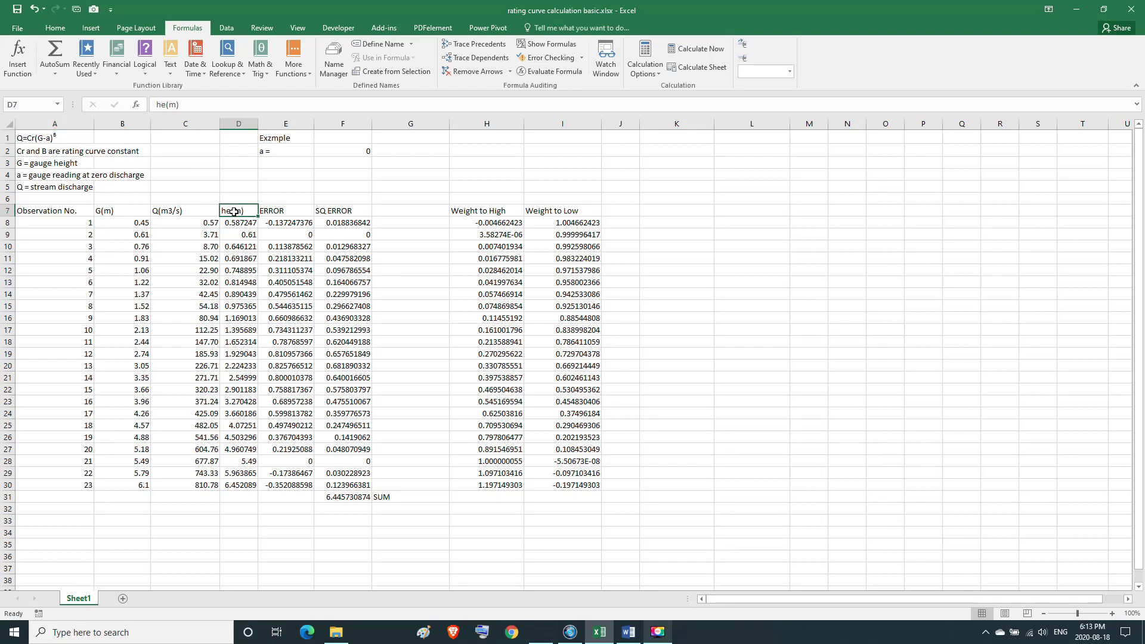
pyautogui.click(127, 210)
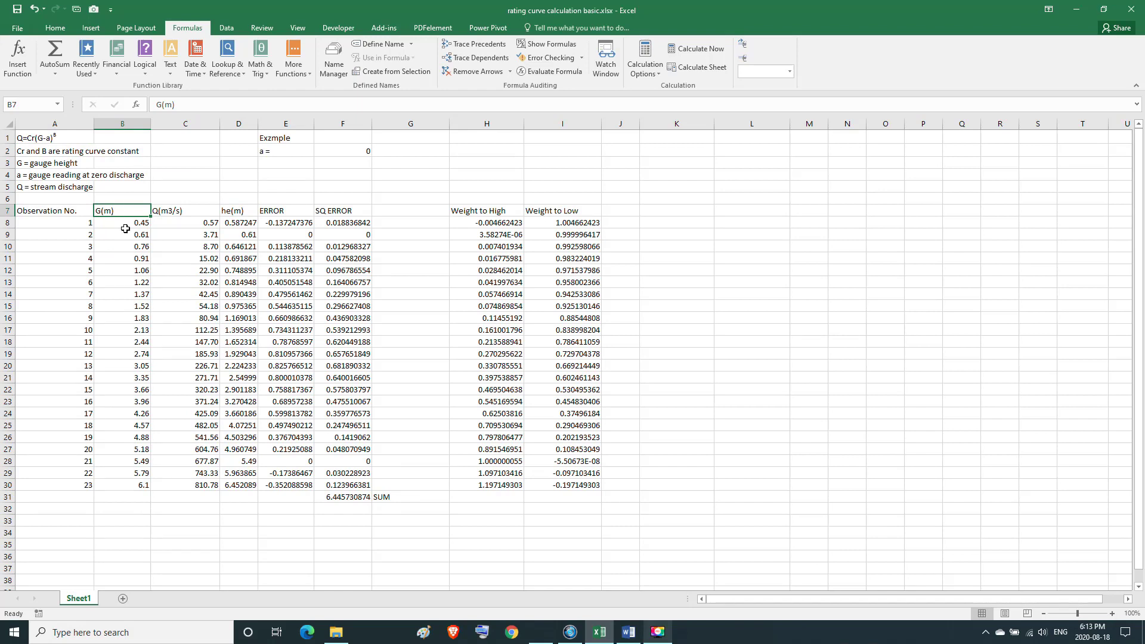
pyautogui.click(125, 223)
pyautogui.moveTo(125, 223); pyautogui.dragTo(109, 479)
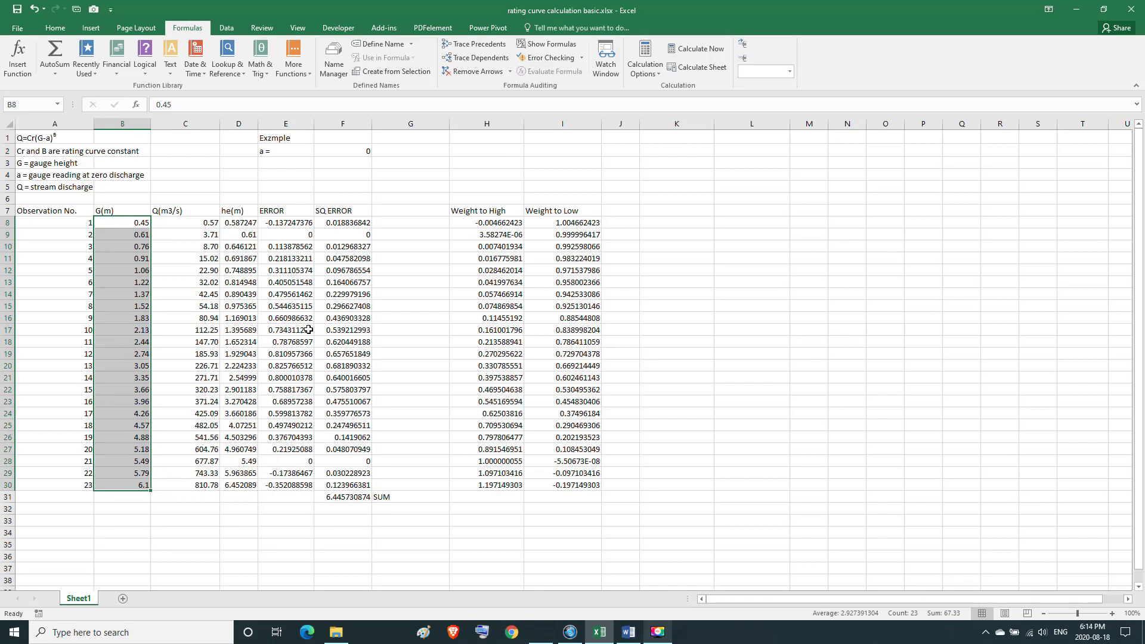
pyautogui.keyDown('ctrl'); pyautogui.moveTo(247, 224); pyautogui.dragTo(249, 480); pyautogui.keyUp('ctrl')
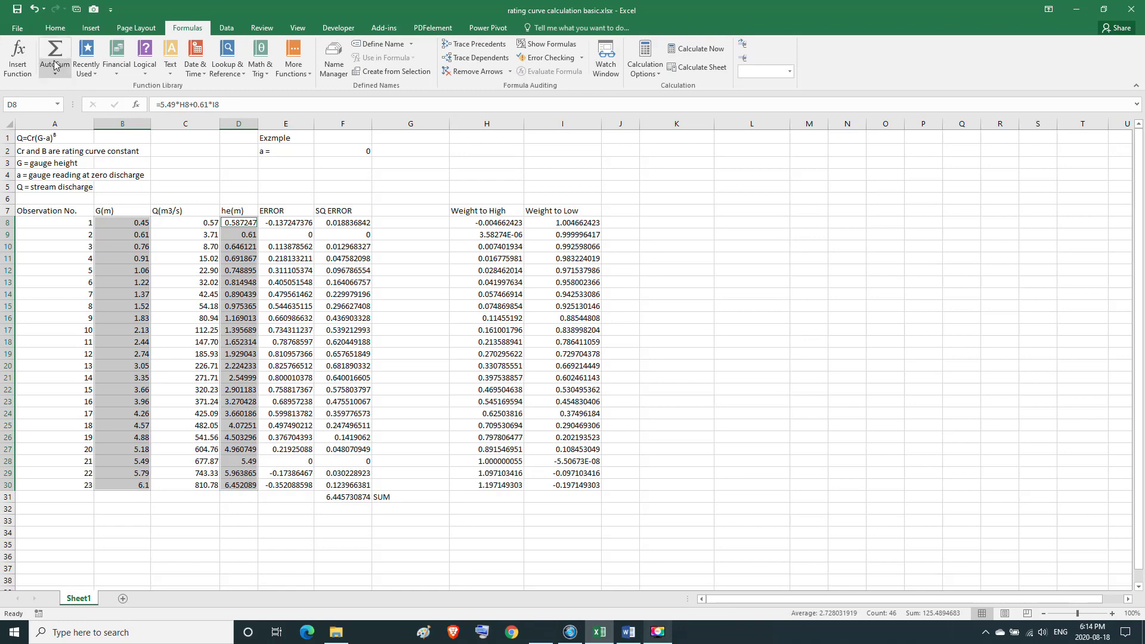
# Insert a plain scatter chart of the selected data and move it below the table.
pyautogui.click(91, 28)
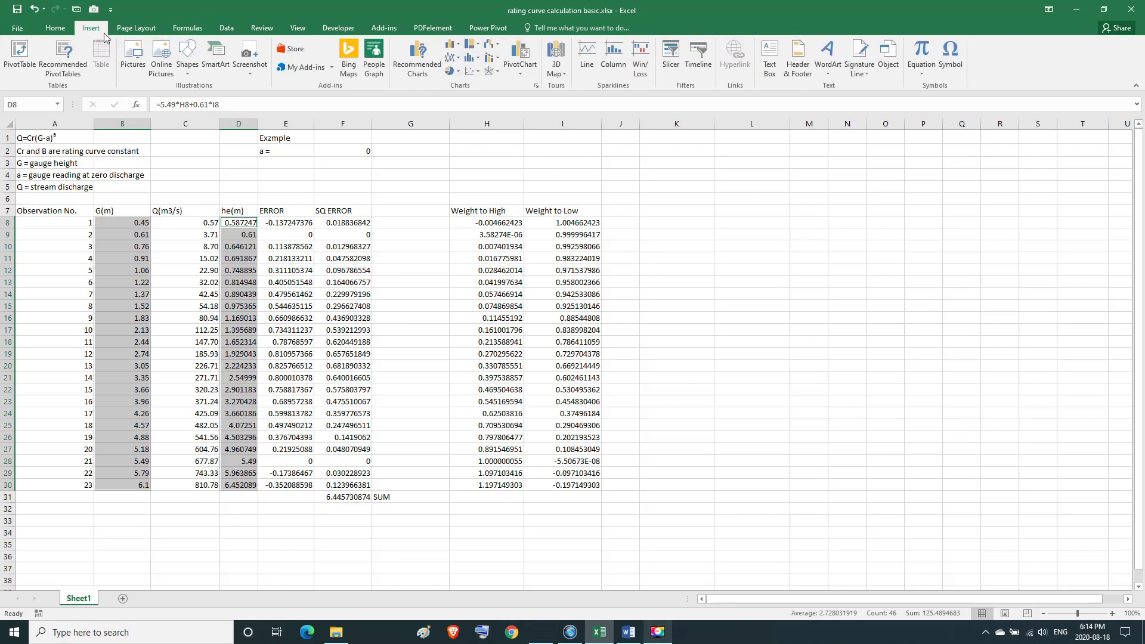
pyautogui.click(476, 76)
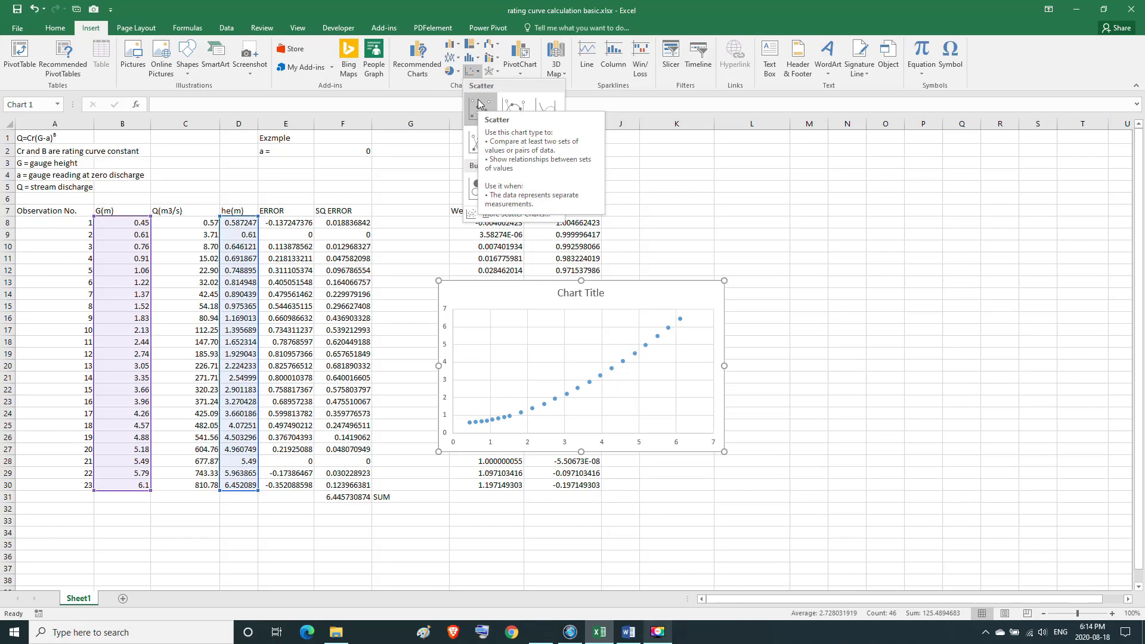
pyautogui.click(478, 99)
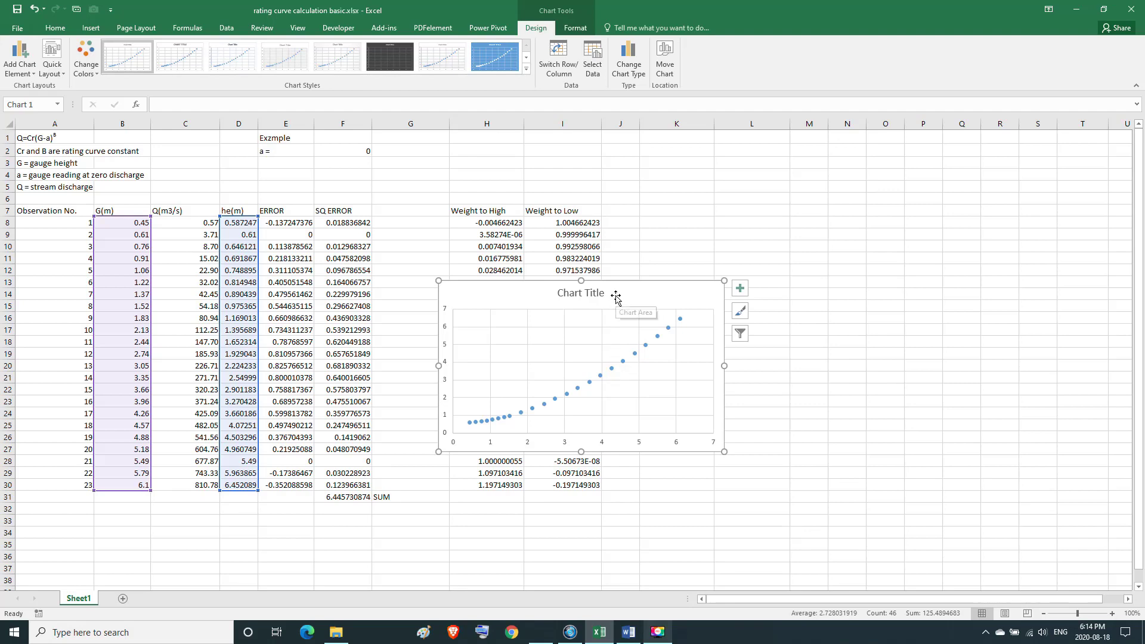
pyautogui.moveTo(614, 303); pyautogui.dragTo(628, 529)
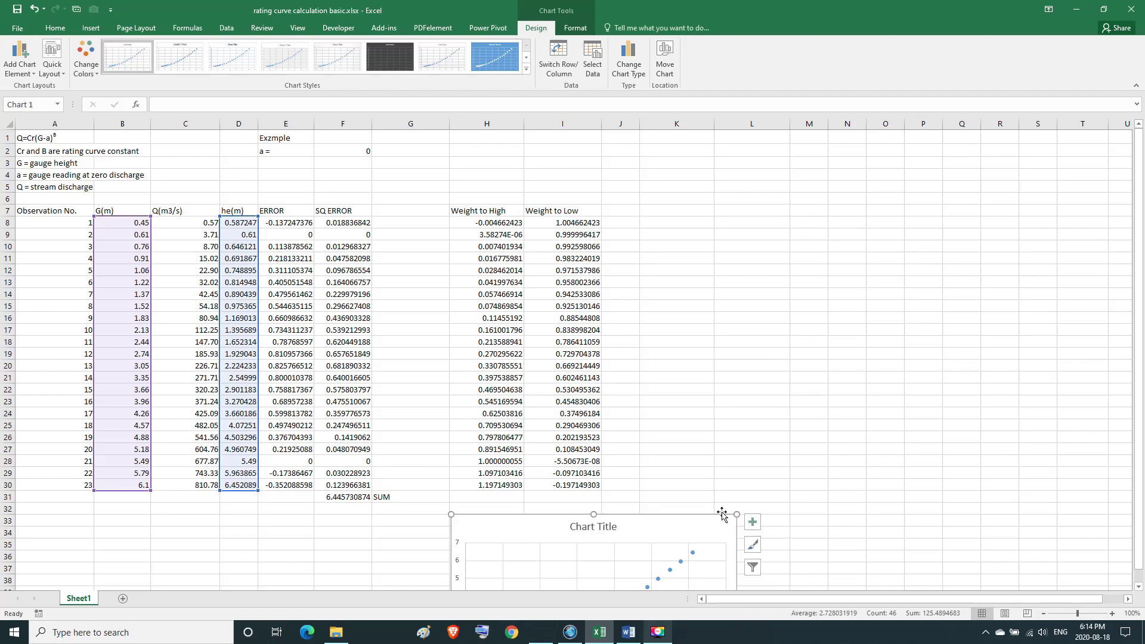
pyautogui.moveTo(1134, 372)
pyautogui.mouseDown()
pyautogui.moveTo(1135, 386)
pyautogui.moveTo(1142, 343)
pyautogui.moveTo(1142, 372)
pyautogui.mouseUp()
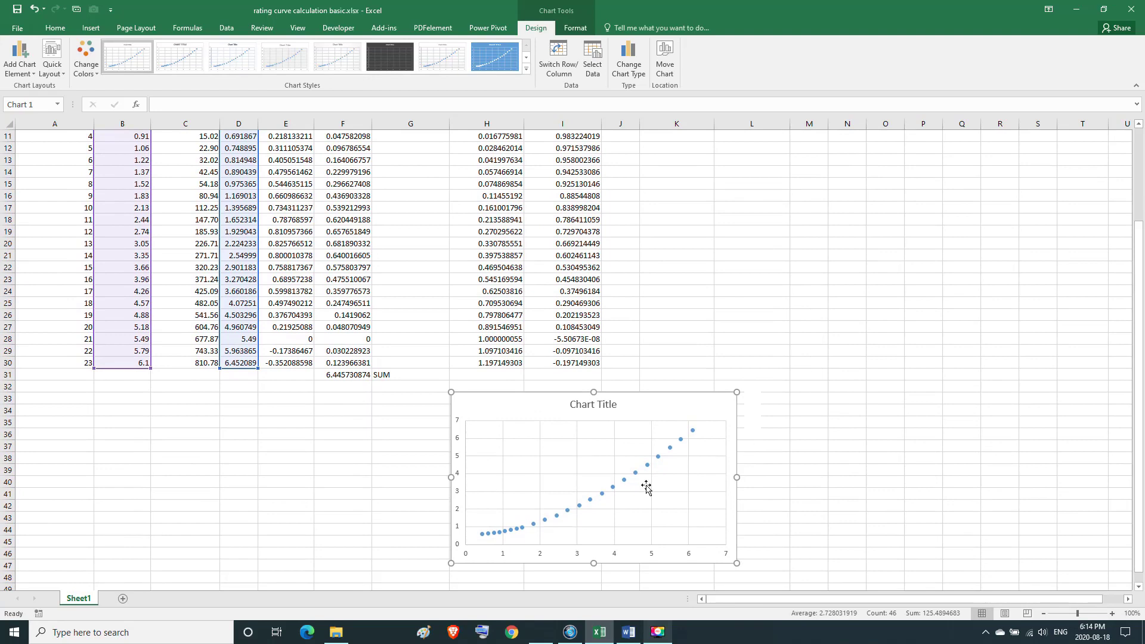
# Add a linear trendline to the series and display its R-squared value.
pyautogui.rightClick(603, 496)
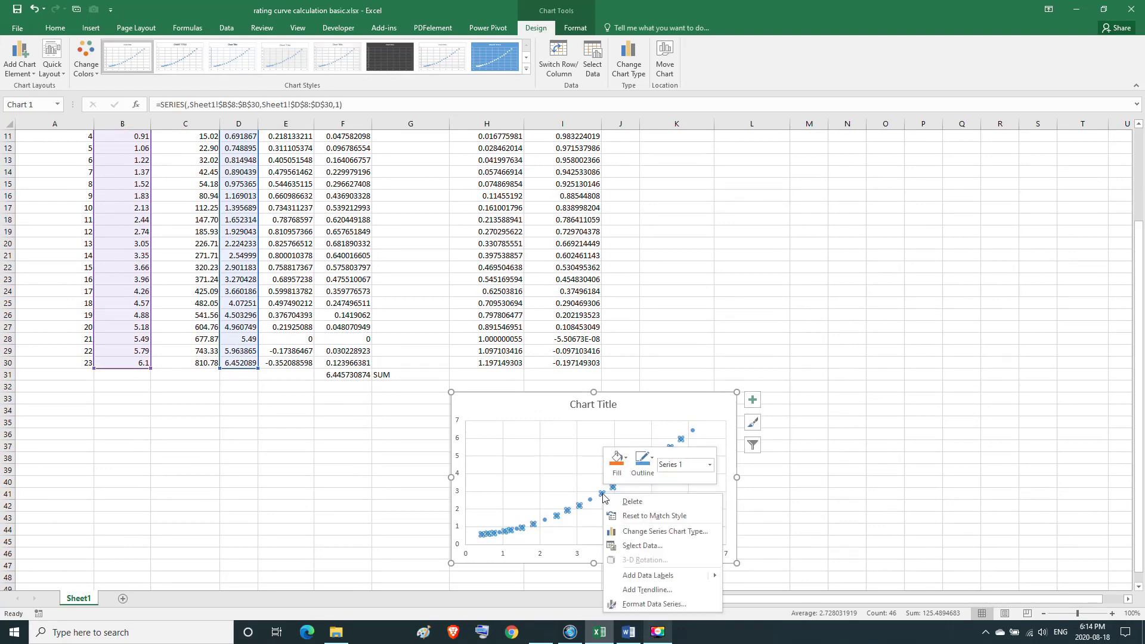
pyautogui.click(641, 591)
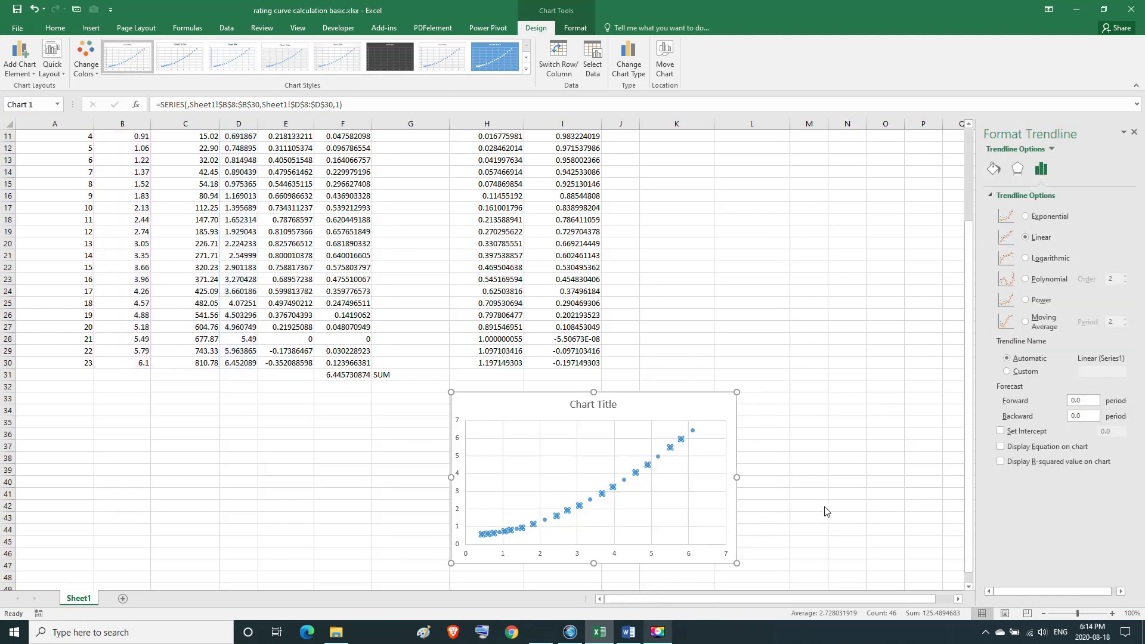
pyautogui.click(1000, 463)
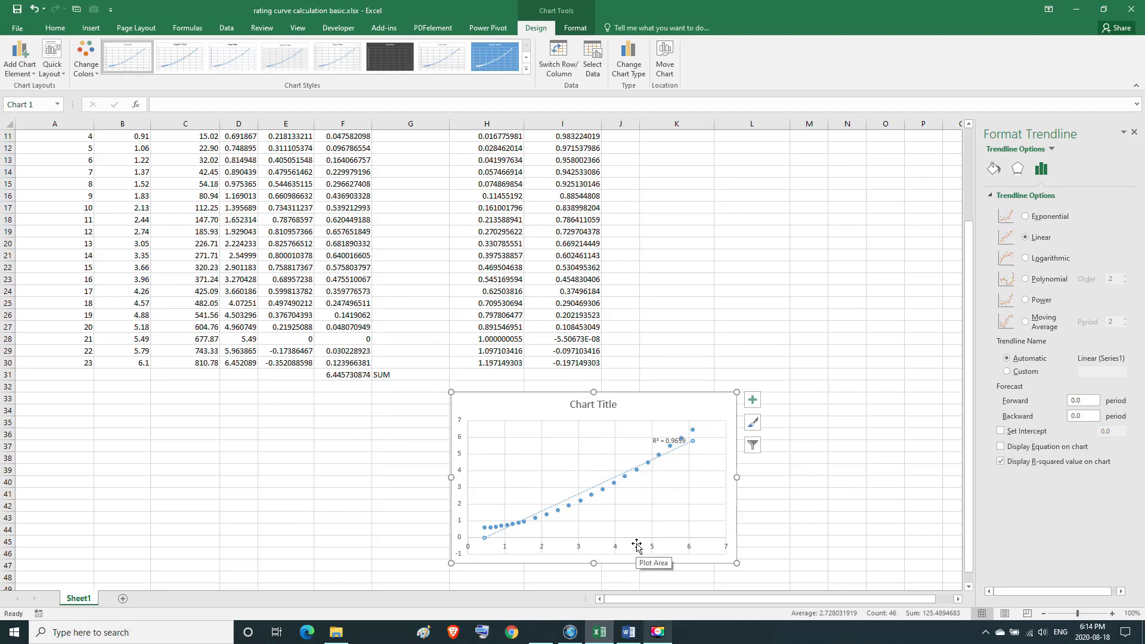
# Move the R² = 0.9659 label to the left of the data points.
pyautogui.click(659, 441)
pyautogui.moveTo(660, 441); pyautogui.dragTo(563, 446)
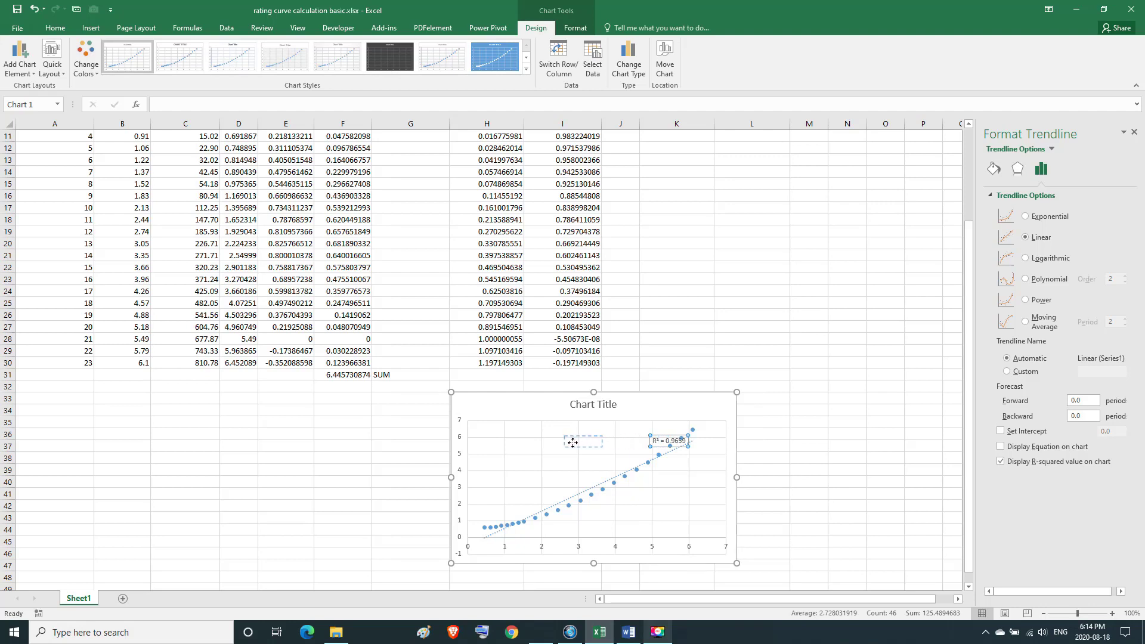
pyautogui.moveTo(564, 446); pyautogui.dragTo(564, 447)
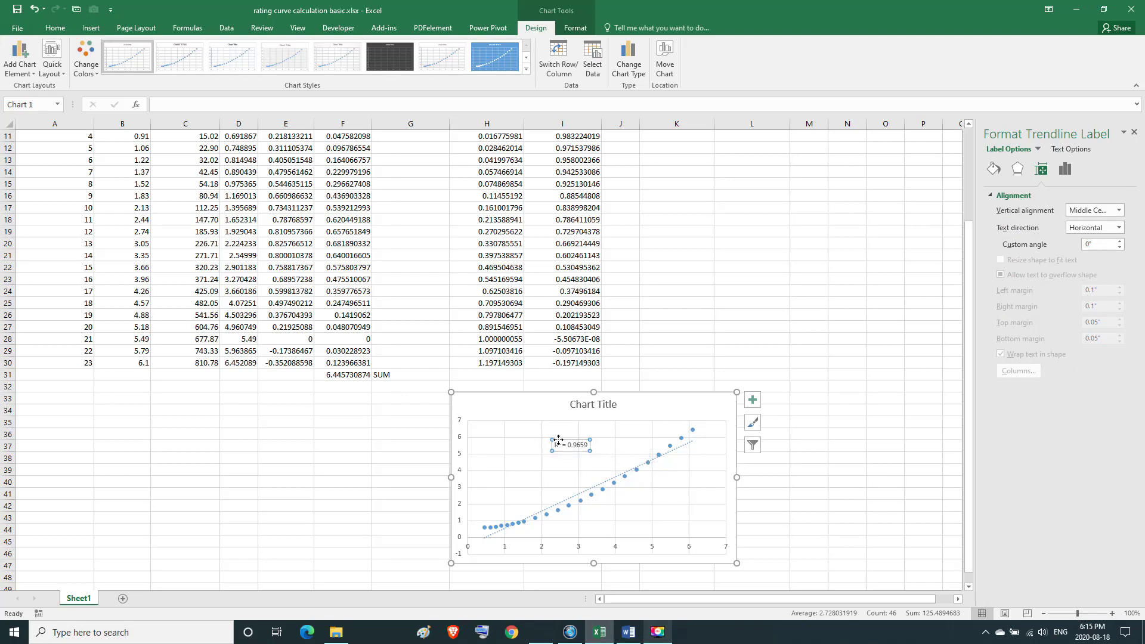
pyautogui.click(558, 439)
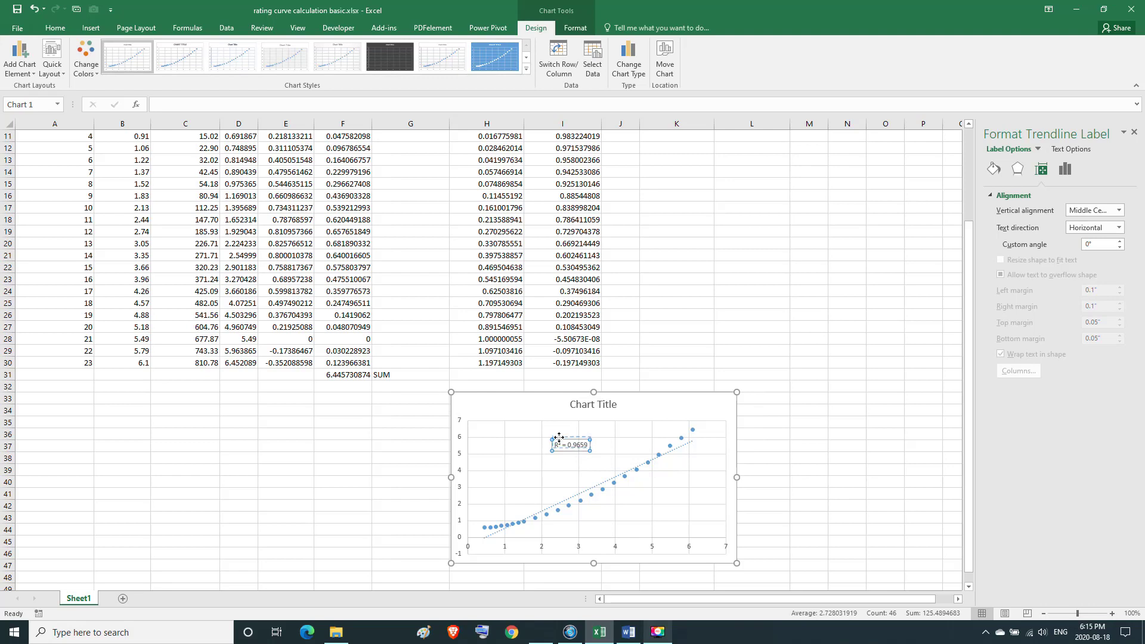
pyautogui.click(559, 437)
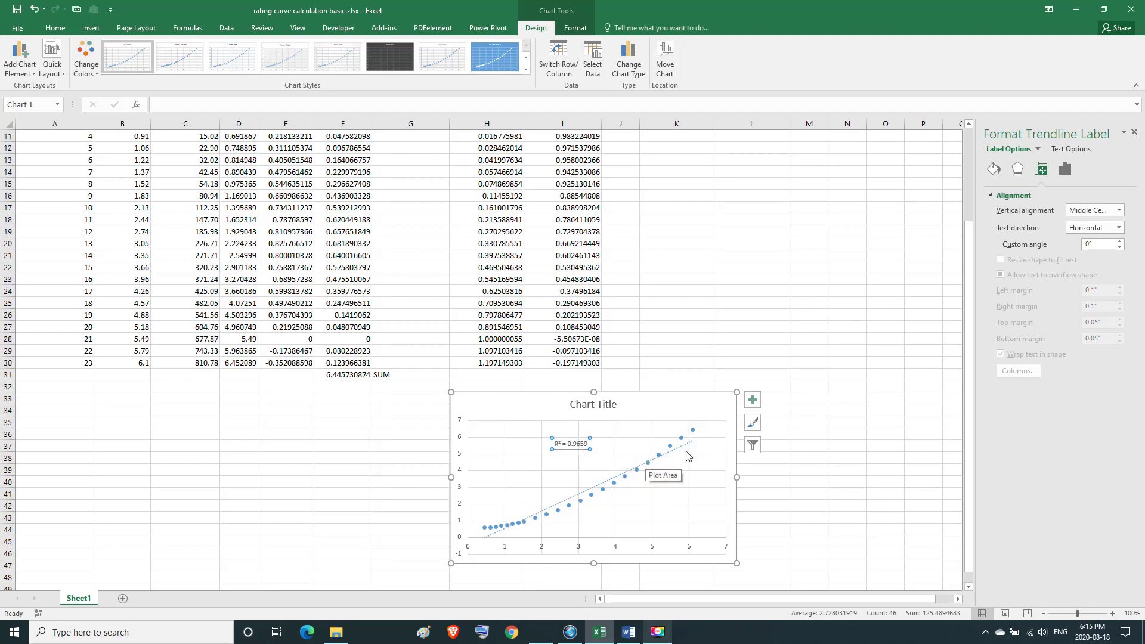
pyautogui.moveTo(965, 366); pyautogui.dragTo(972, 268)
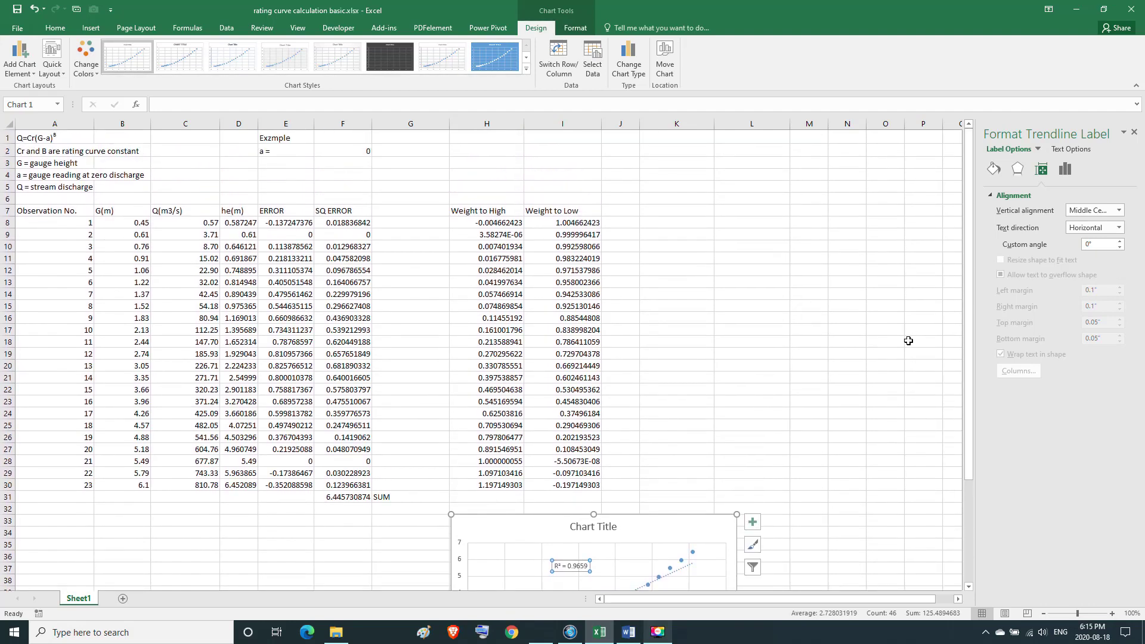
# Close the Format Trendline Label pane and select cell A1.
pyautogui.click(1134, 133)
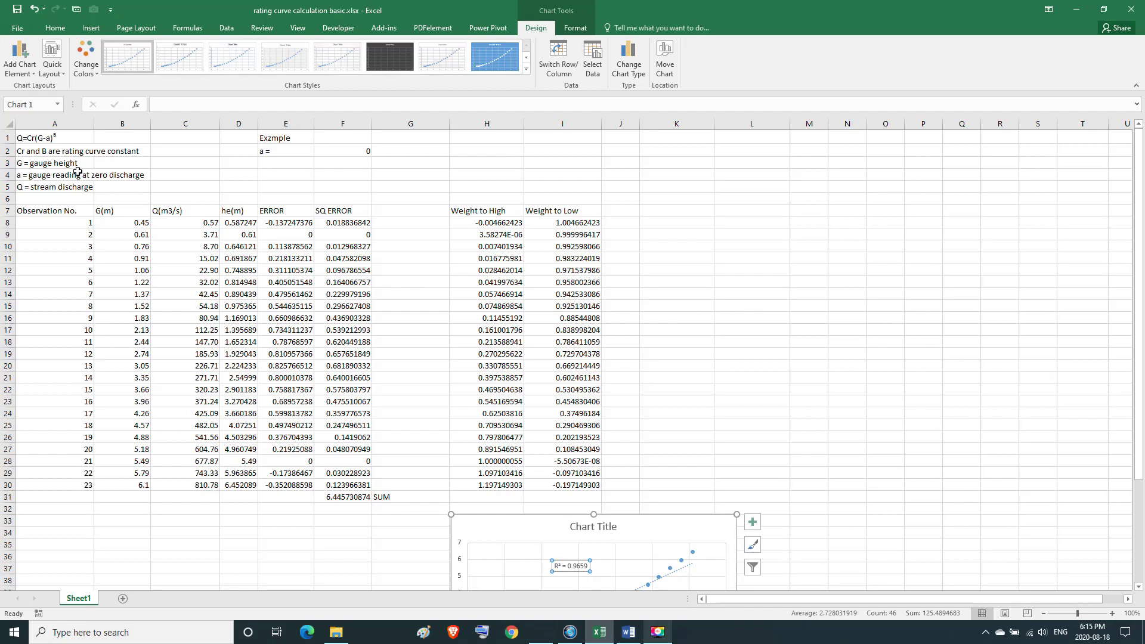
pyautogui.click(64, 139)
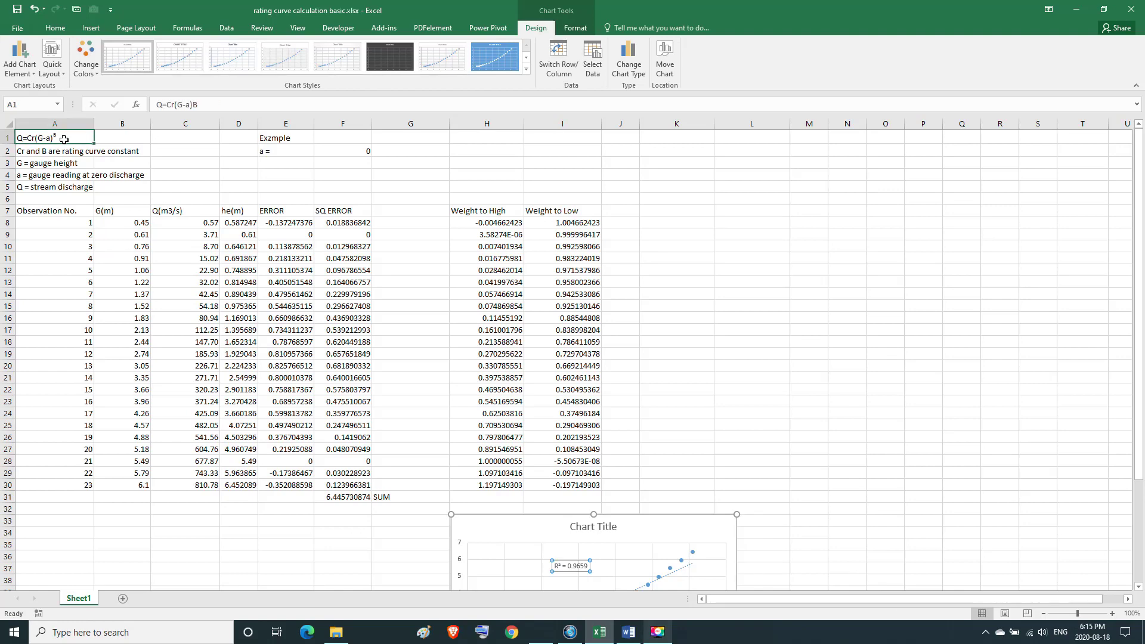